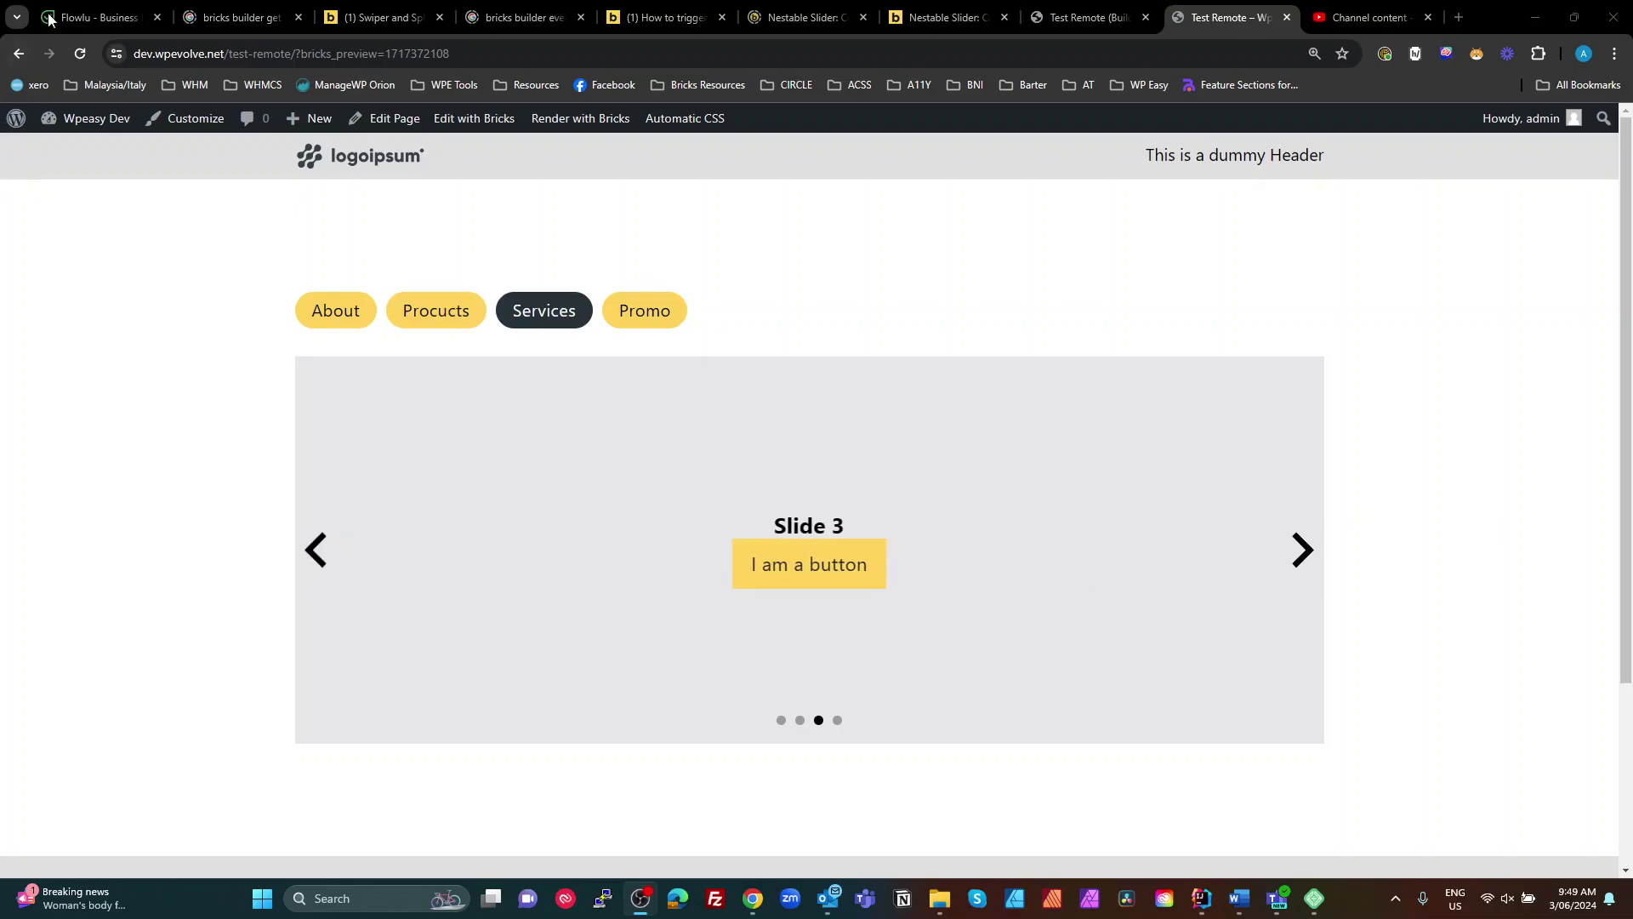
# Step: Test the existing slider by jumping between About, Services and Slides 2–4
pyautogui.click(97, 139)
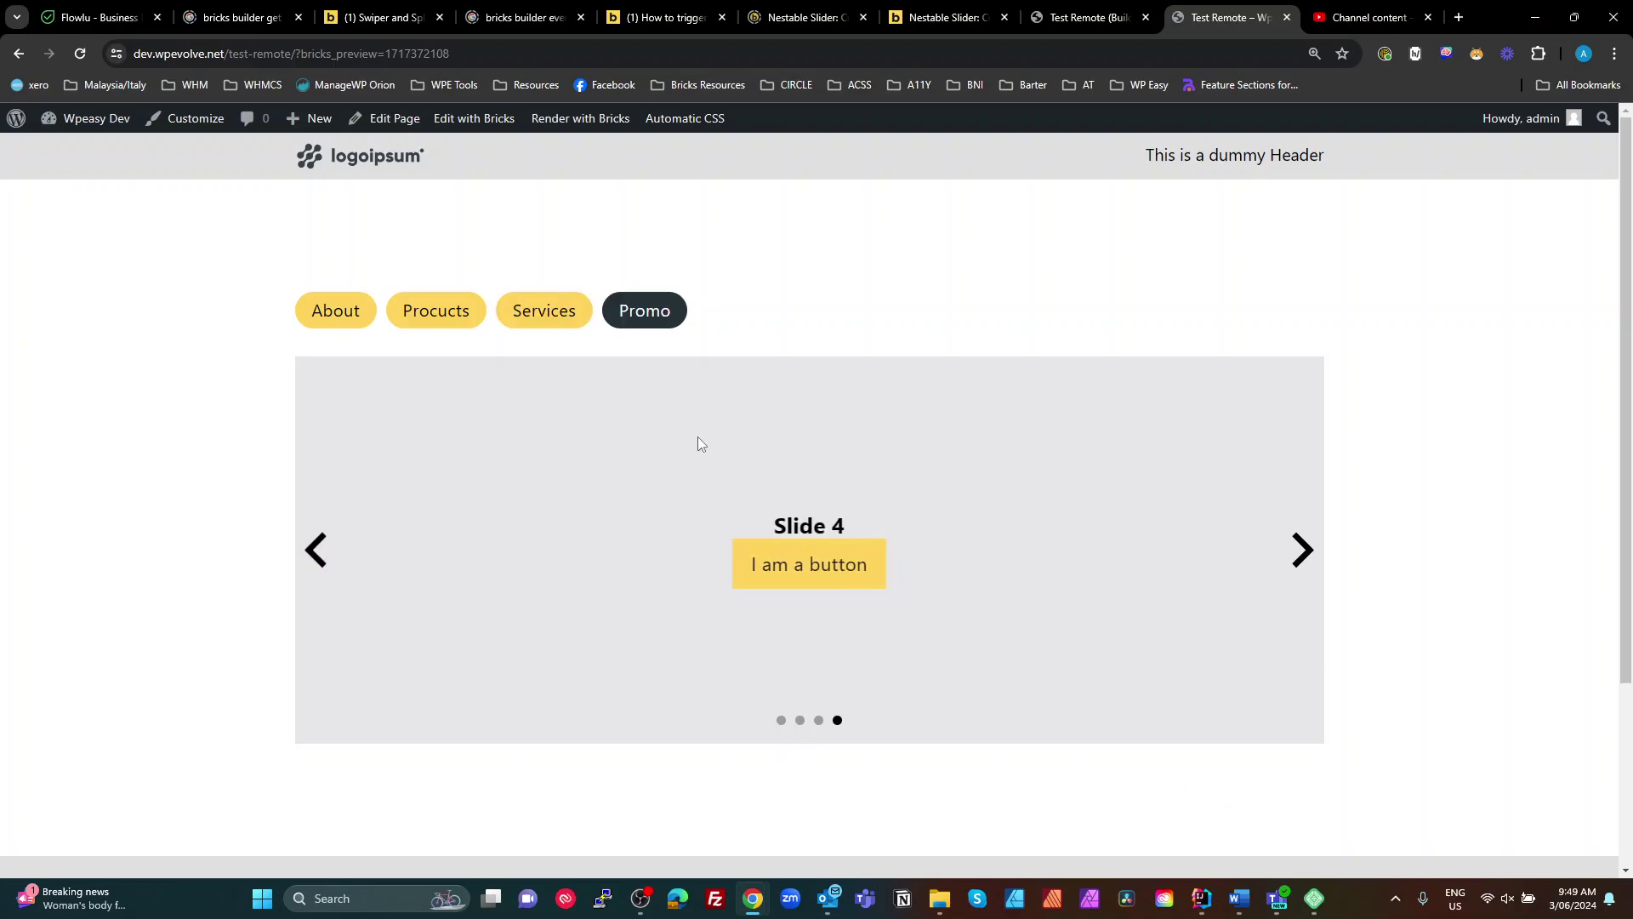
pyautogui.click(1302, 554)
pyautogui.click(1305, 556)
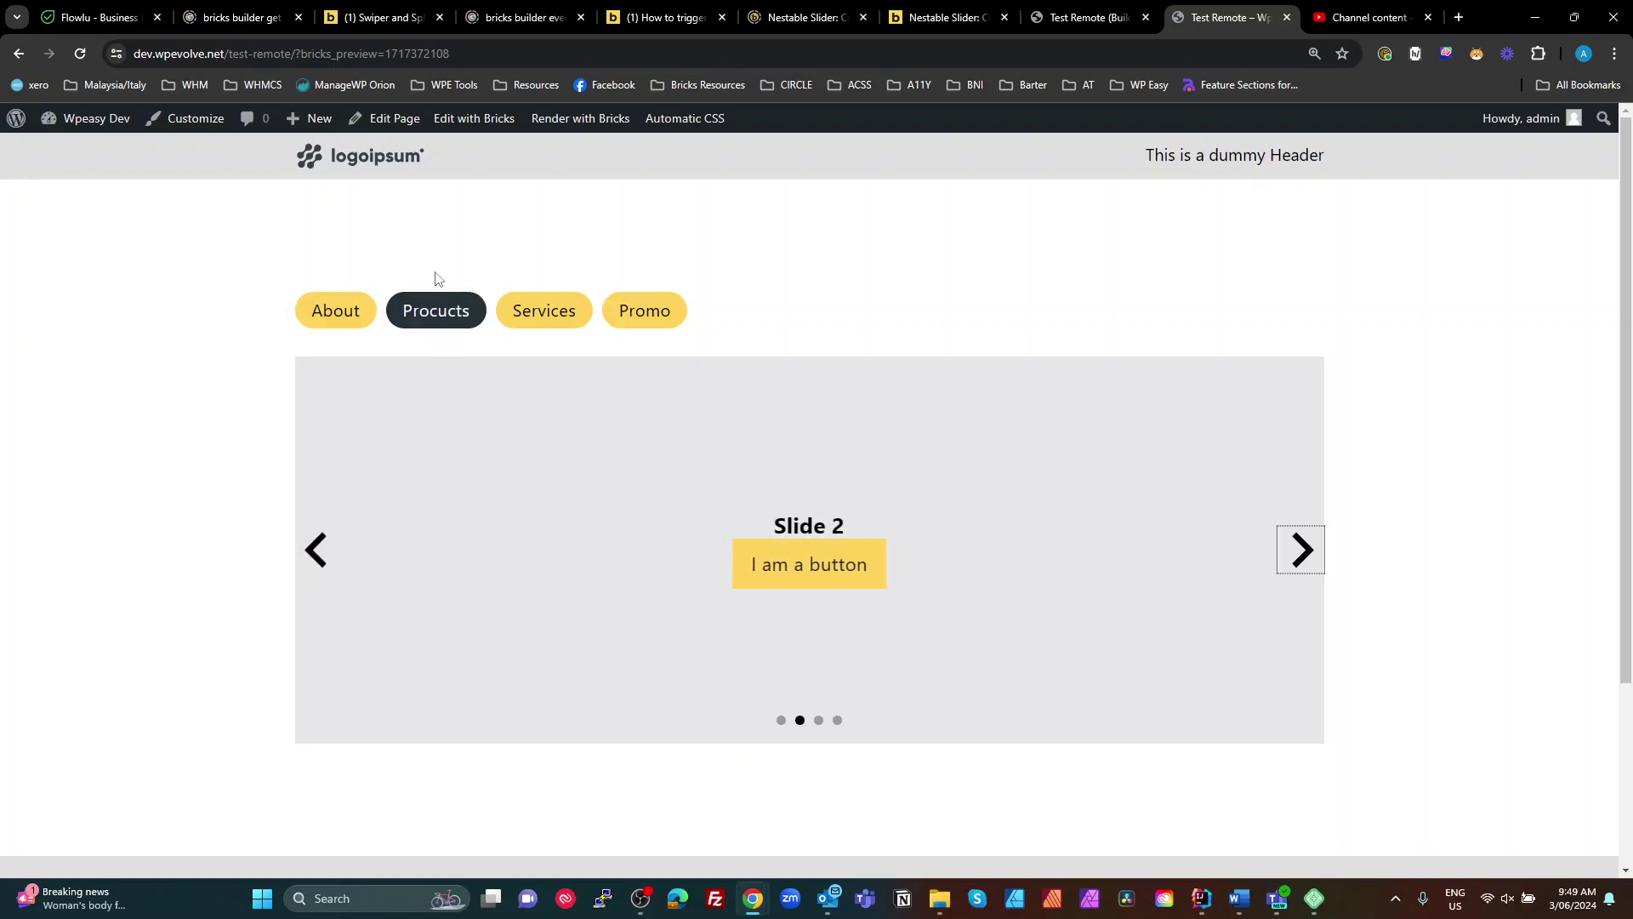
pyautogui.click(826, 725)
pyautogui.click(823, 723)
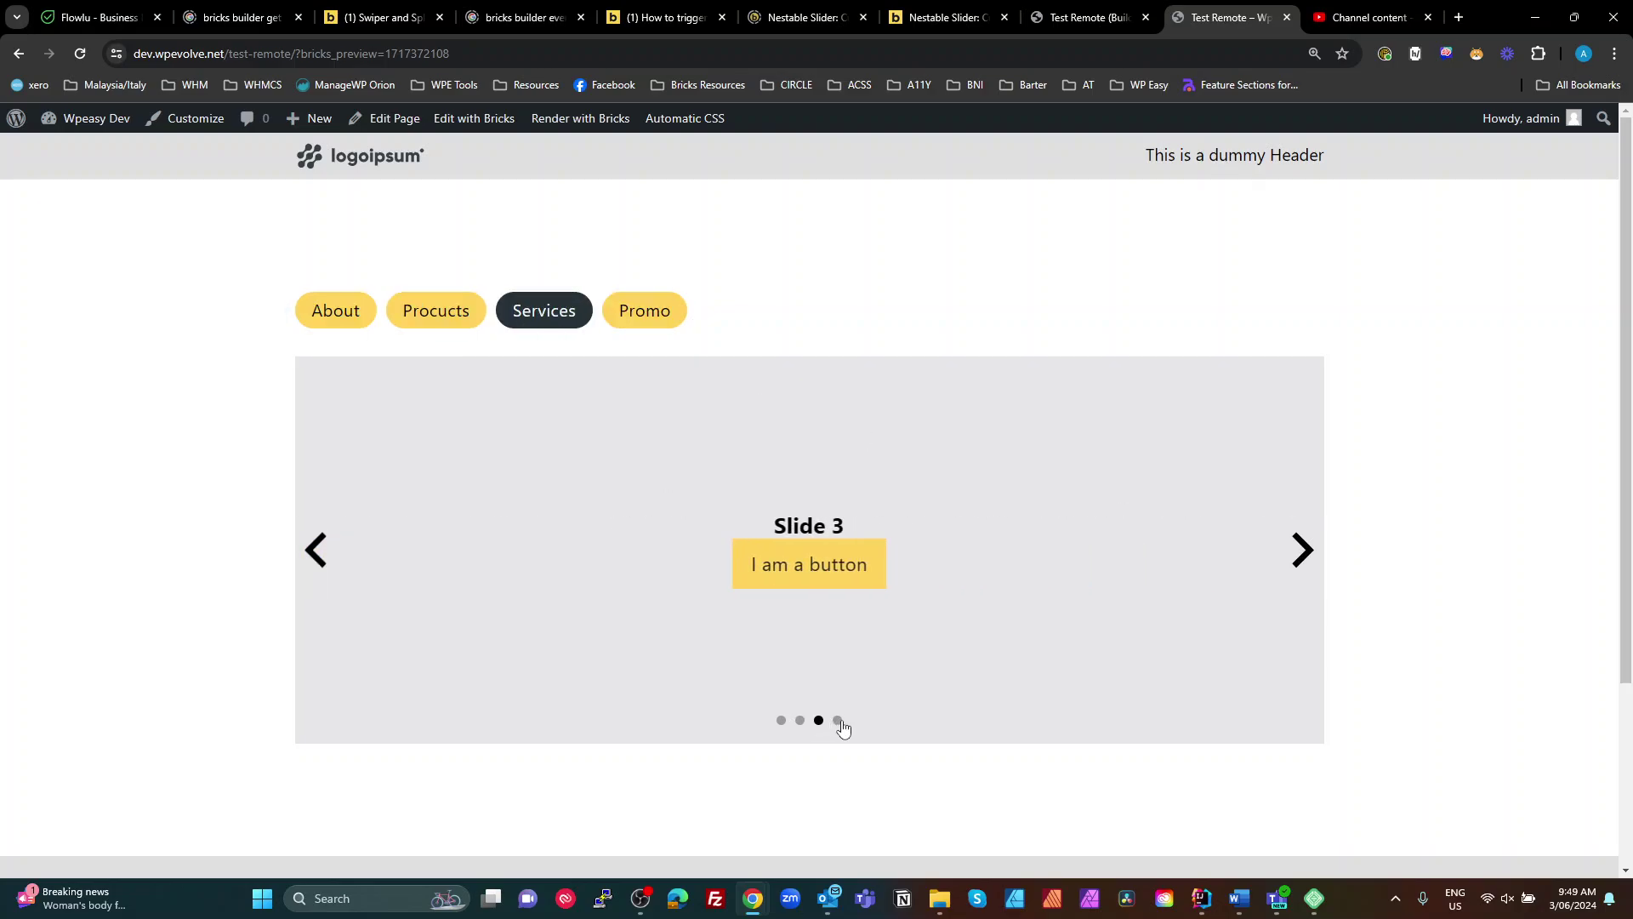
pyautogui.click(837, 721)
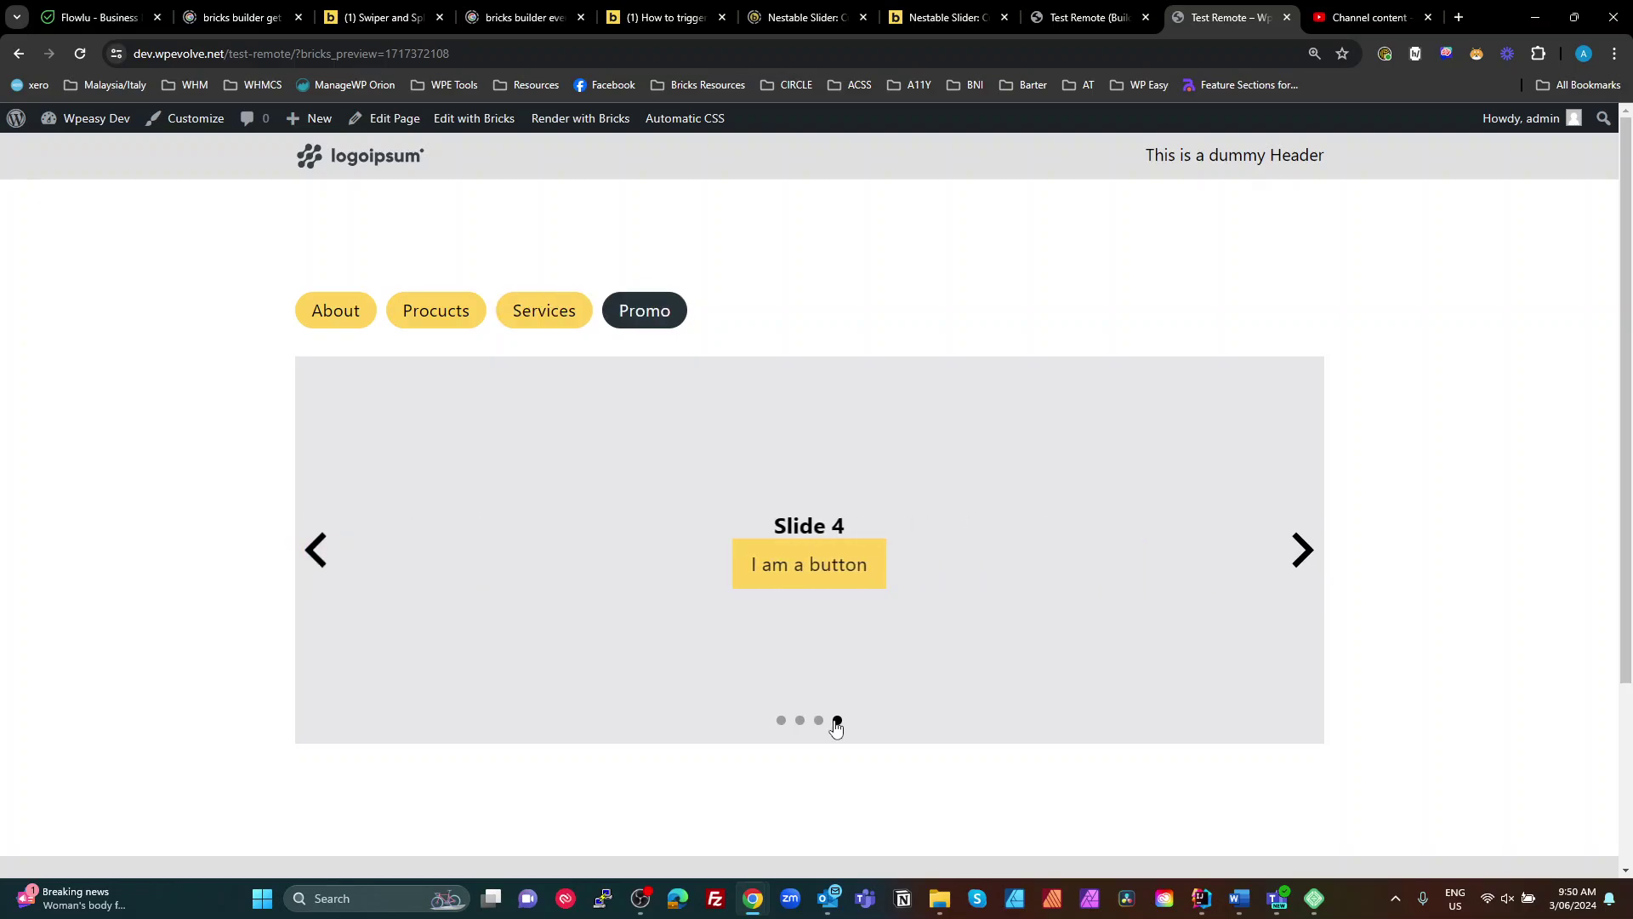
pyautogui.click(533, 318)
pyautogui.click(337, 315)
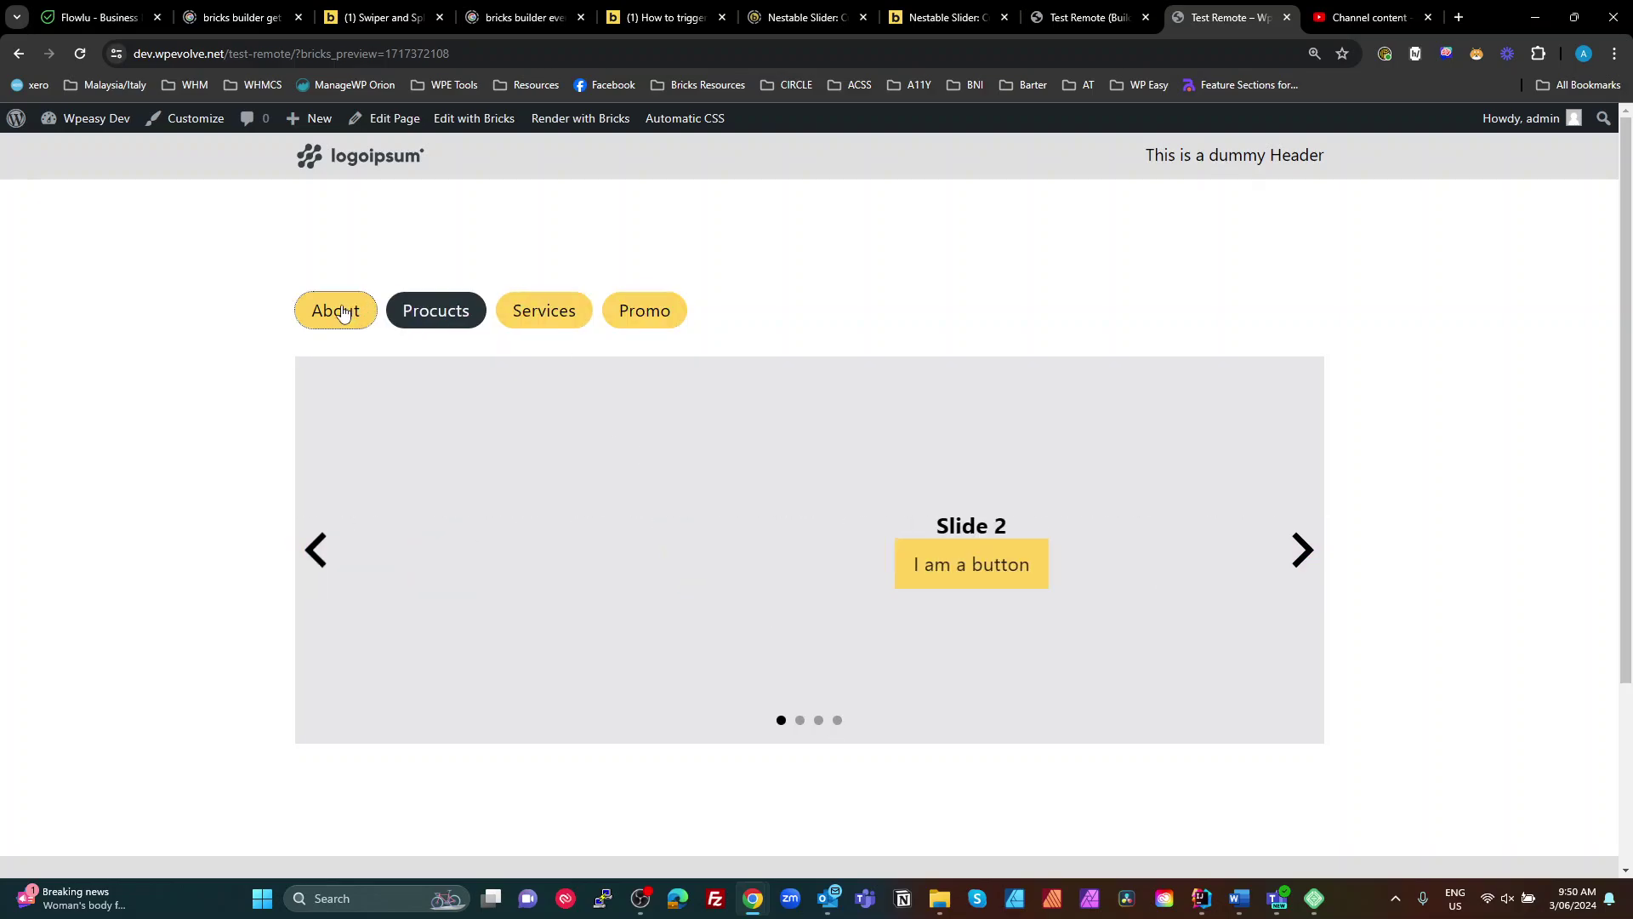
pyautogui.click(523, 323)
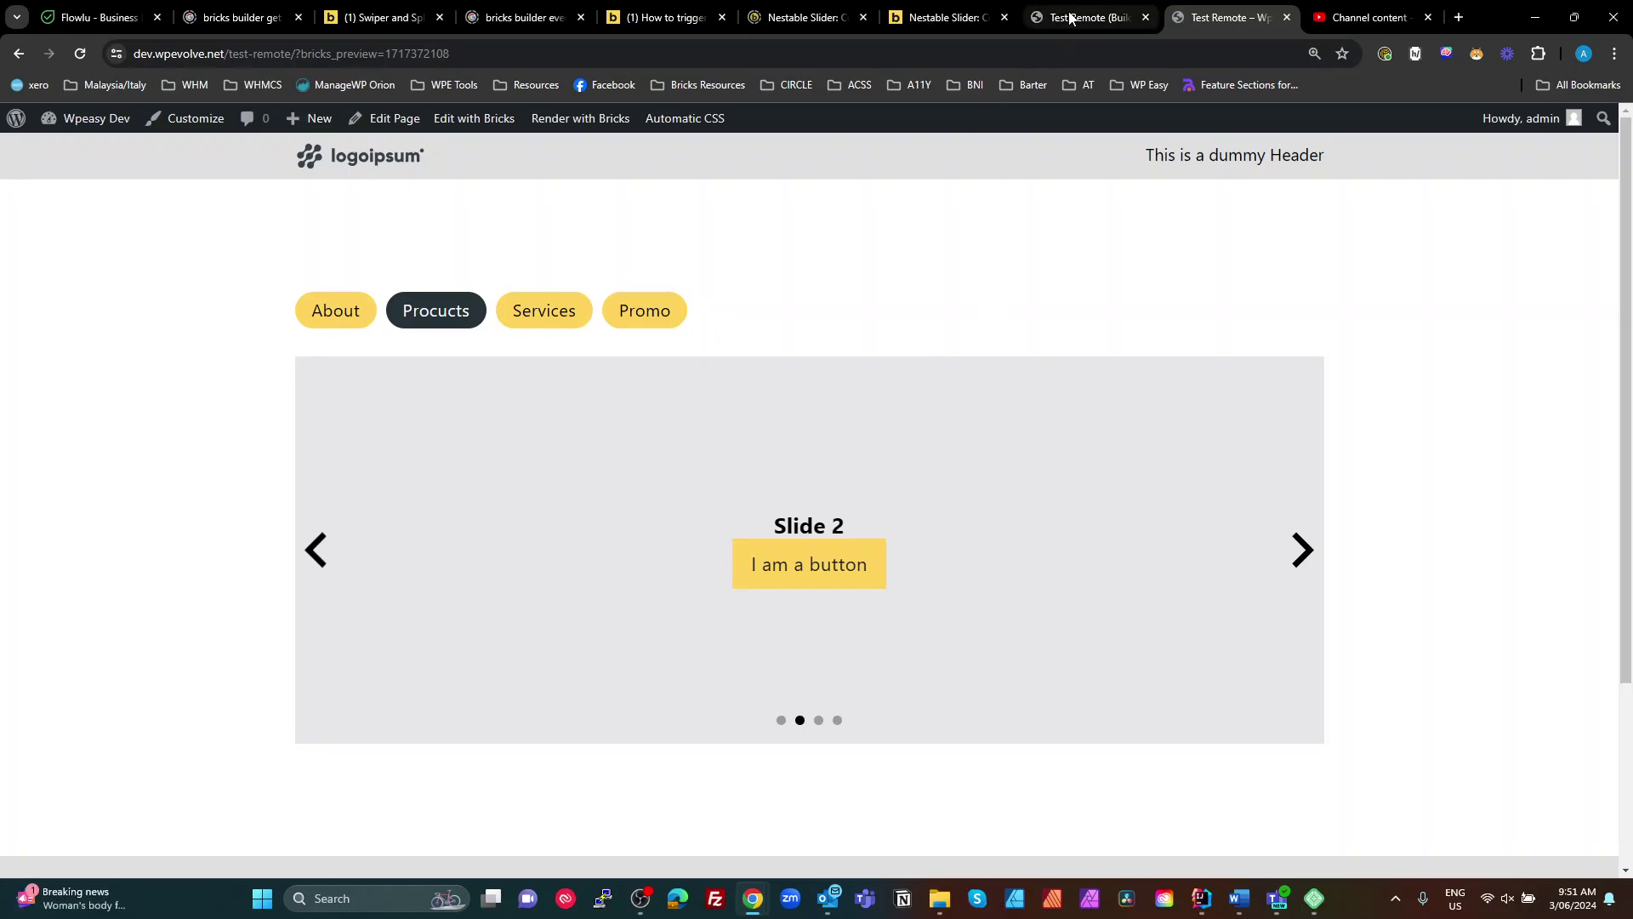
# Step: Open the page in Bricks Builder and delete all existing elements
pyautogui.click(1106, 17)
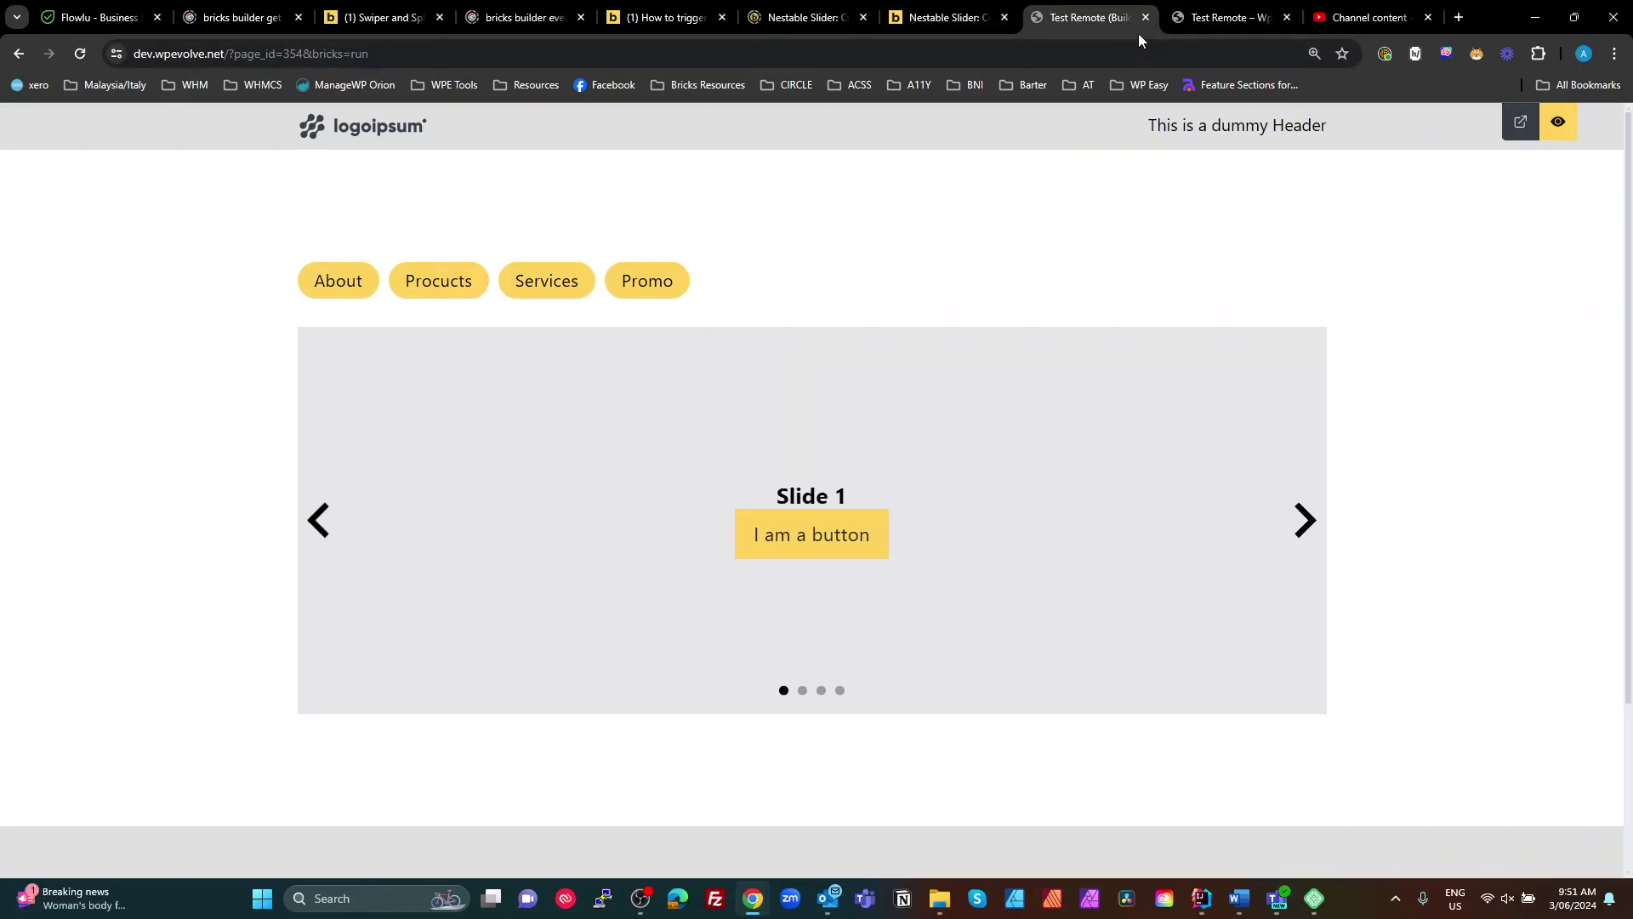
pyautogui.click(1558, 122)
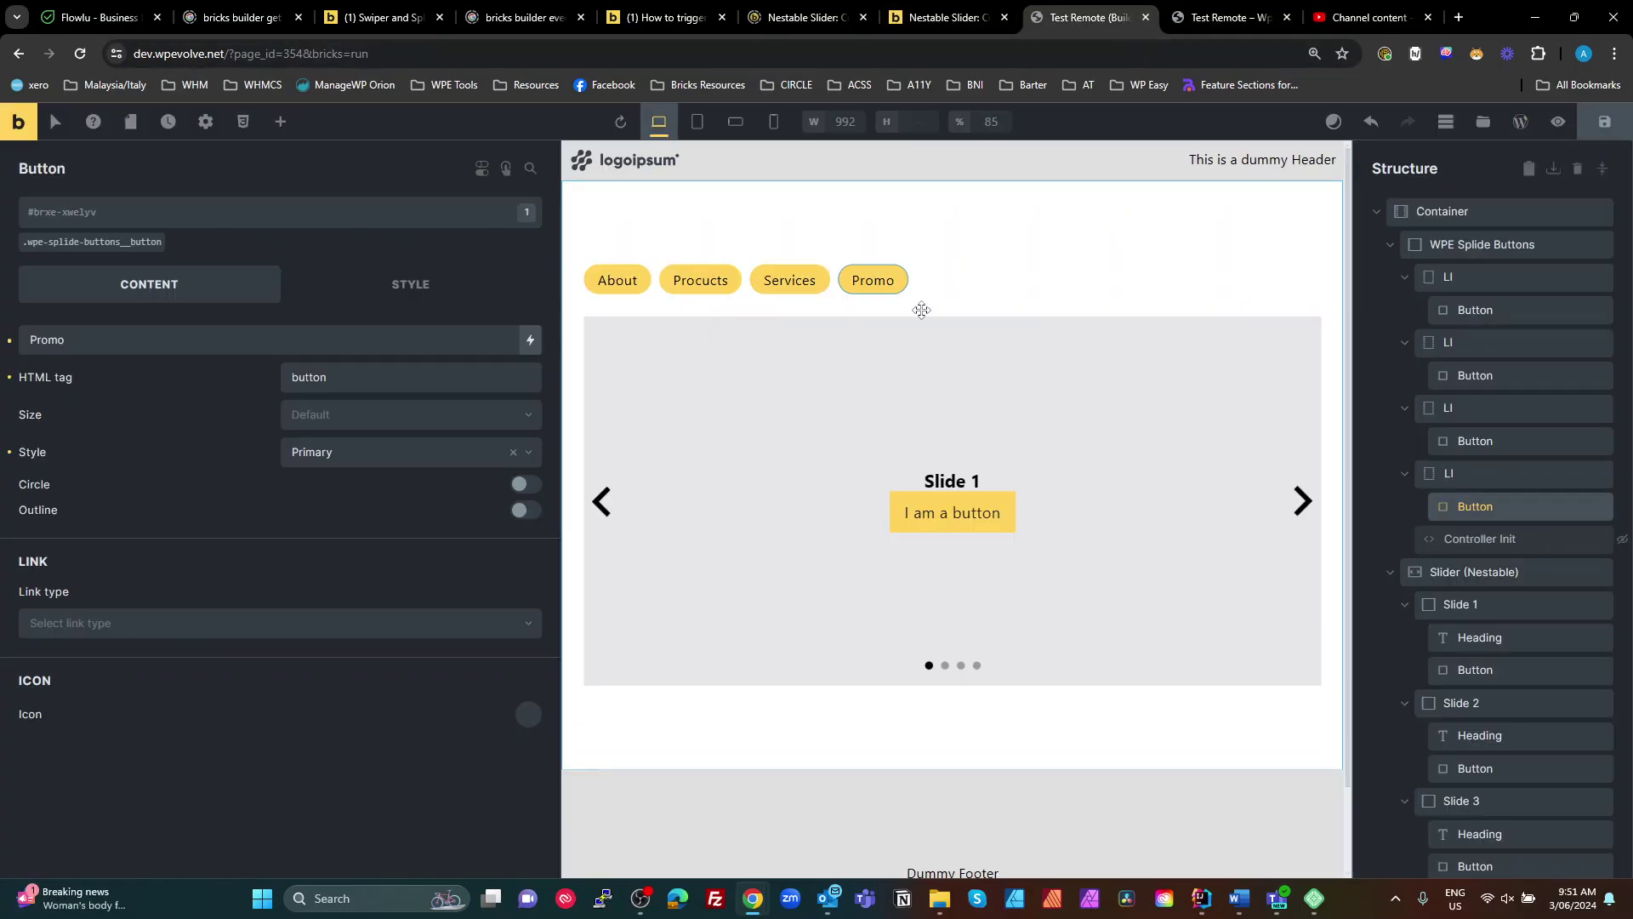
pyautogui.scroll(1, 1499, 330)
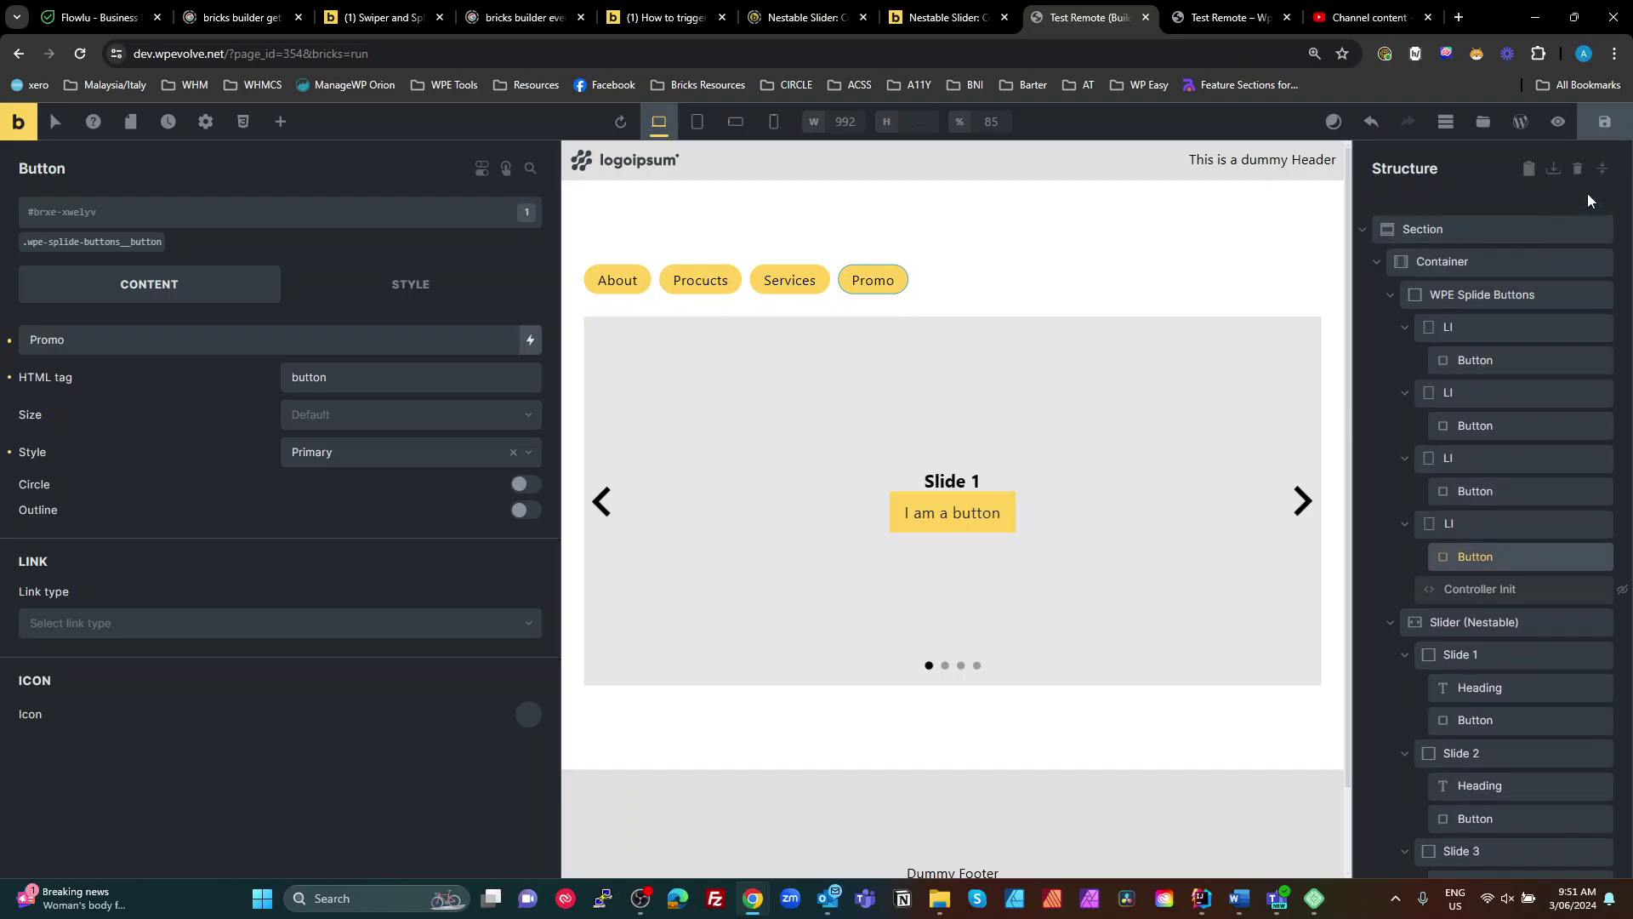
pyautogui.click(1578, 168)
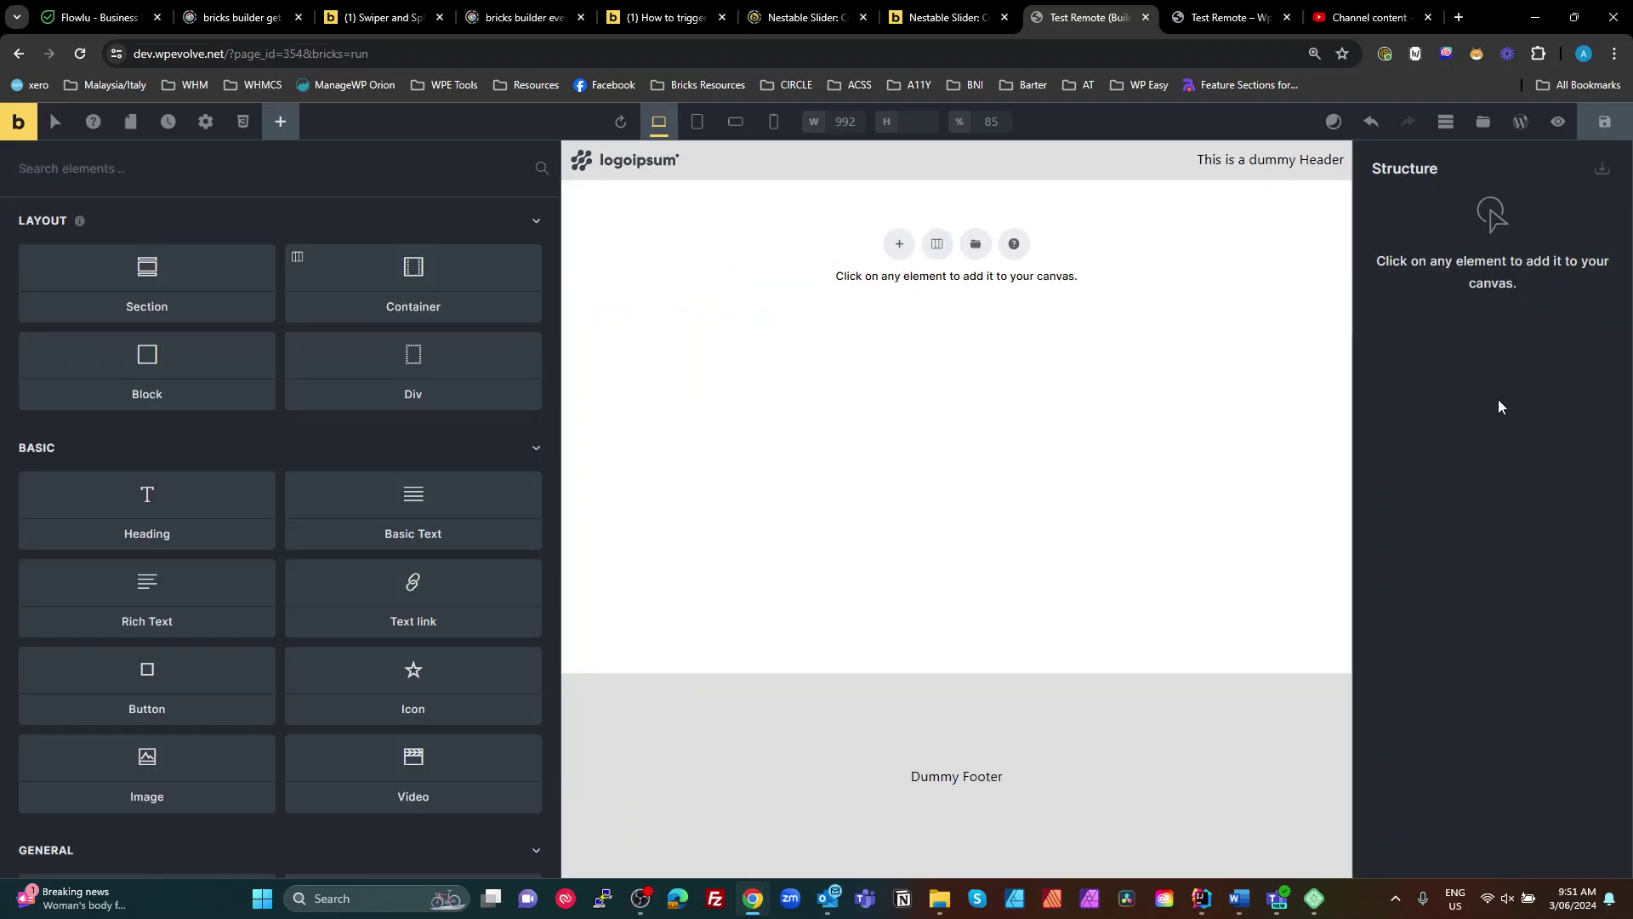
# Step: Add a Section and place a Slider (Nestable), found by searching 'slid', in its container
pyautogui.click(900, 244)
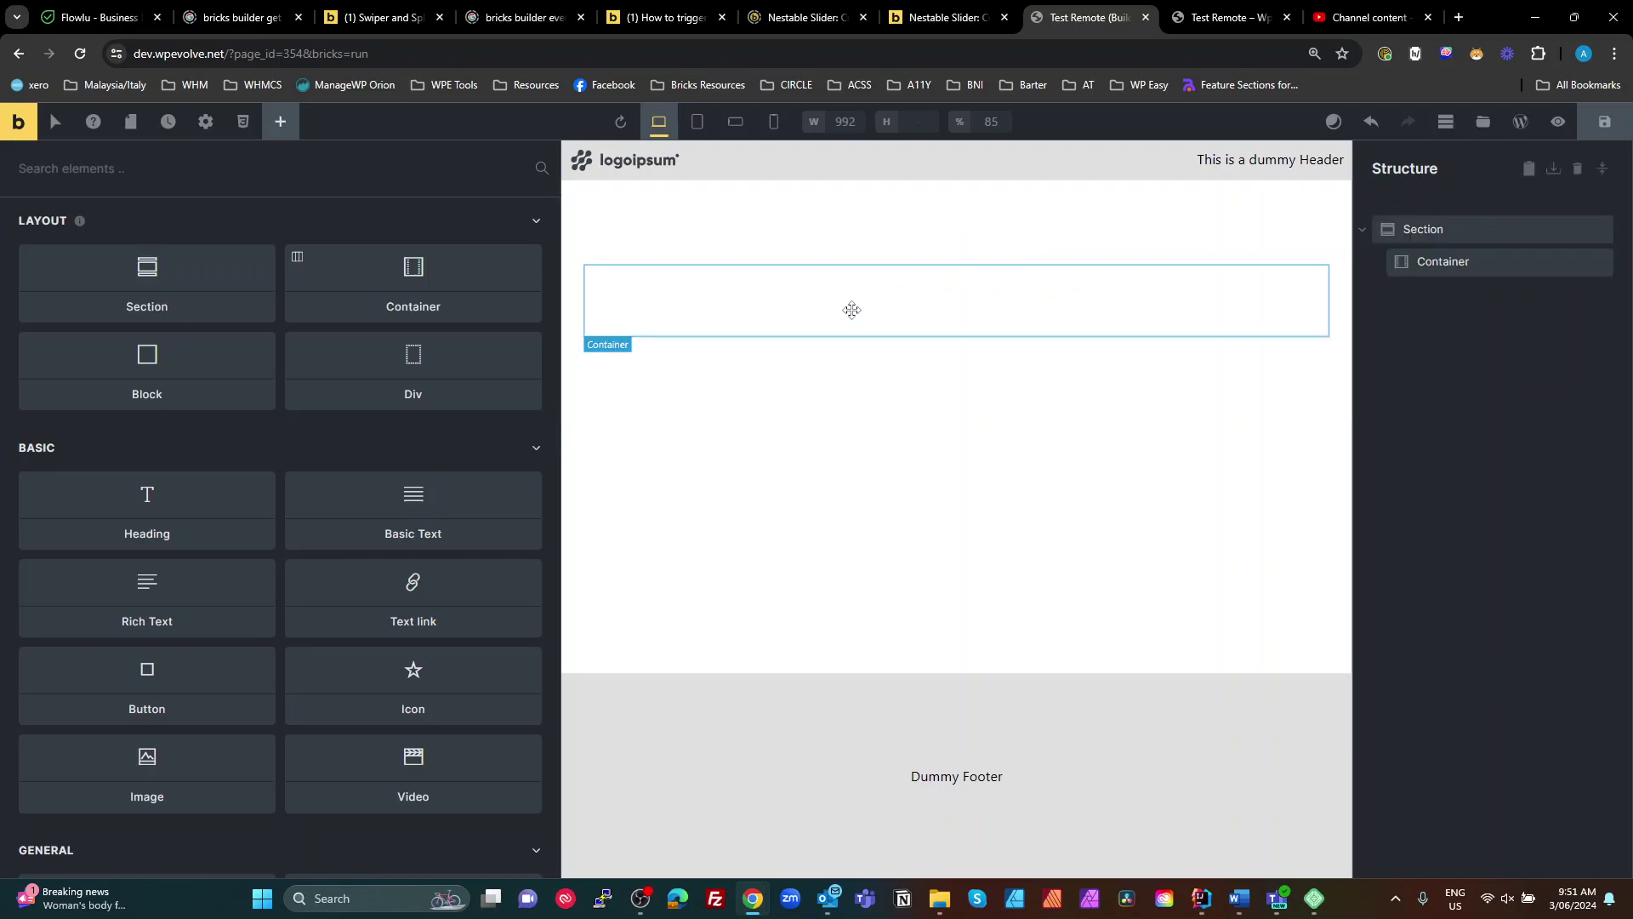
pyautogui.click(850, 309)
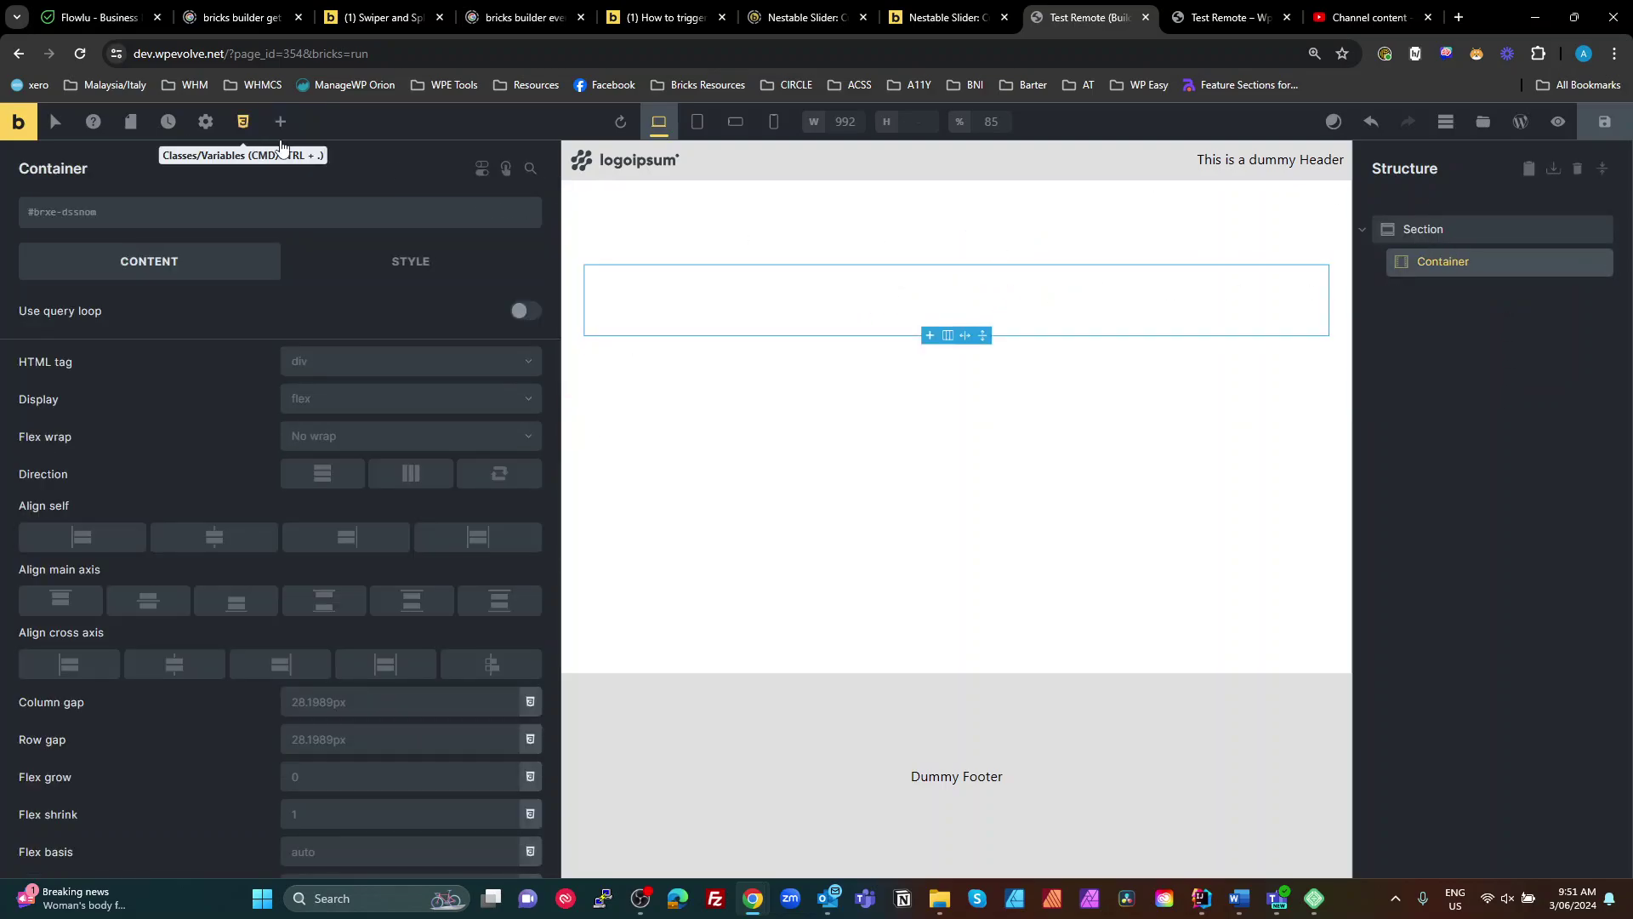
pyautogui.click(279, 122)
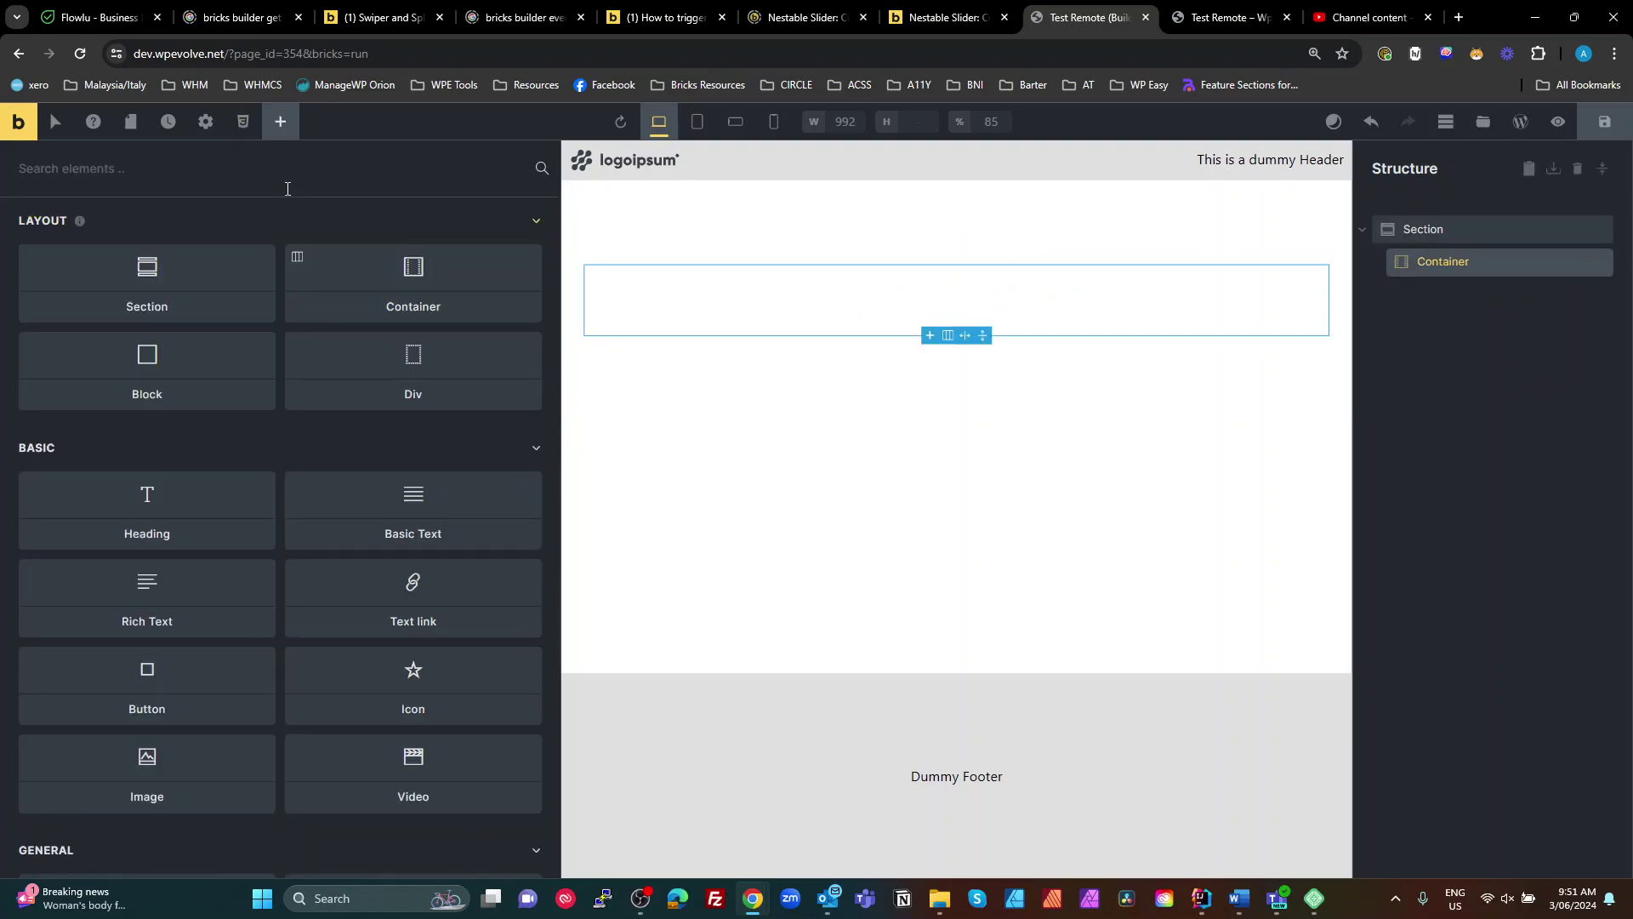
pyautogui.write('slid')
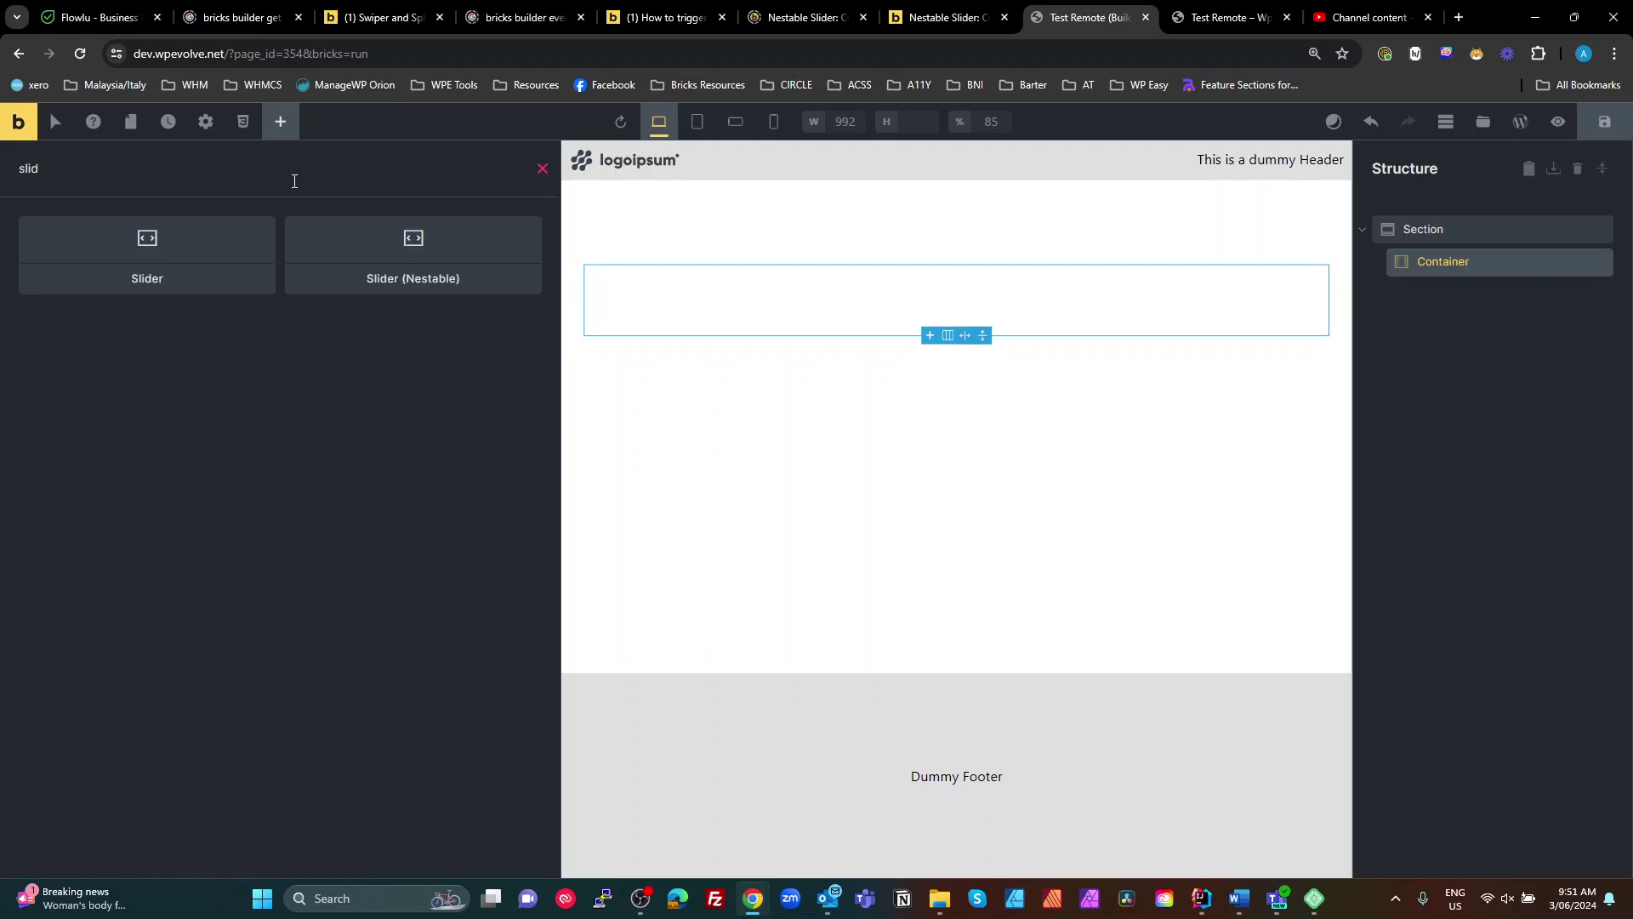
pyautogui.click(434, 265)
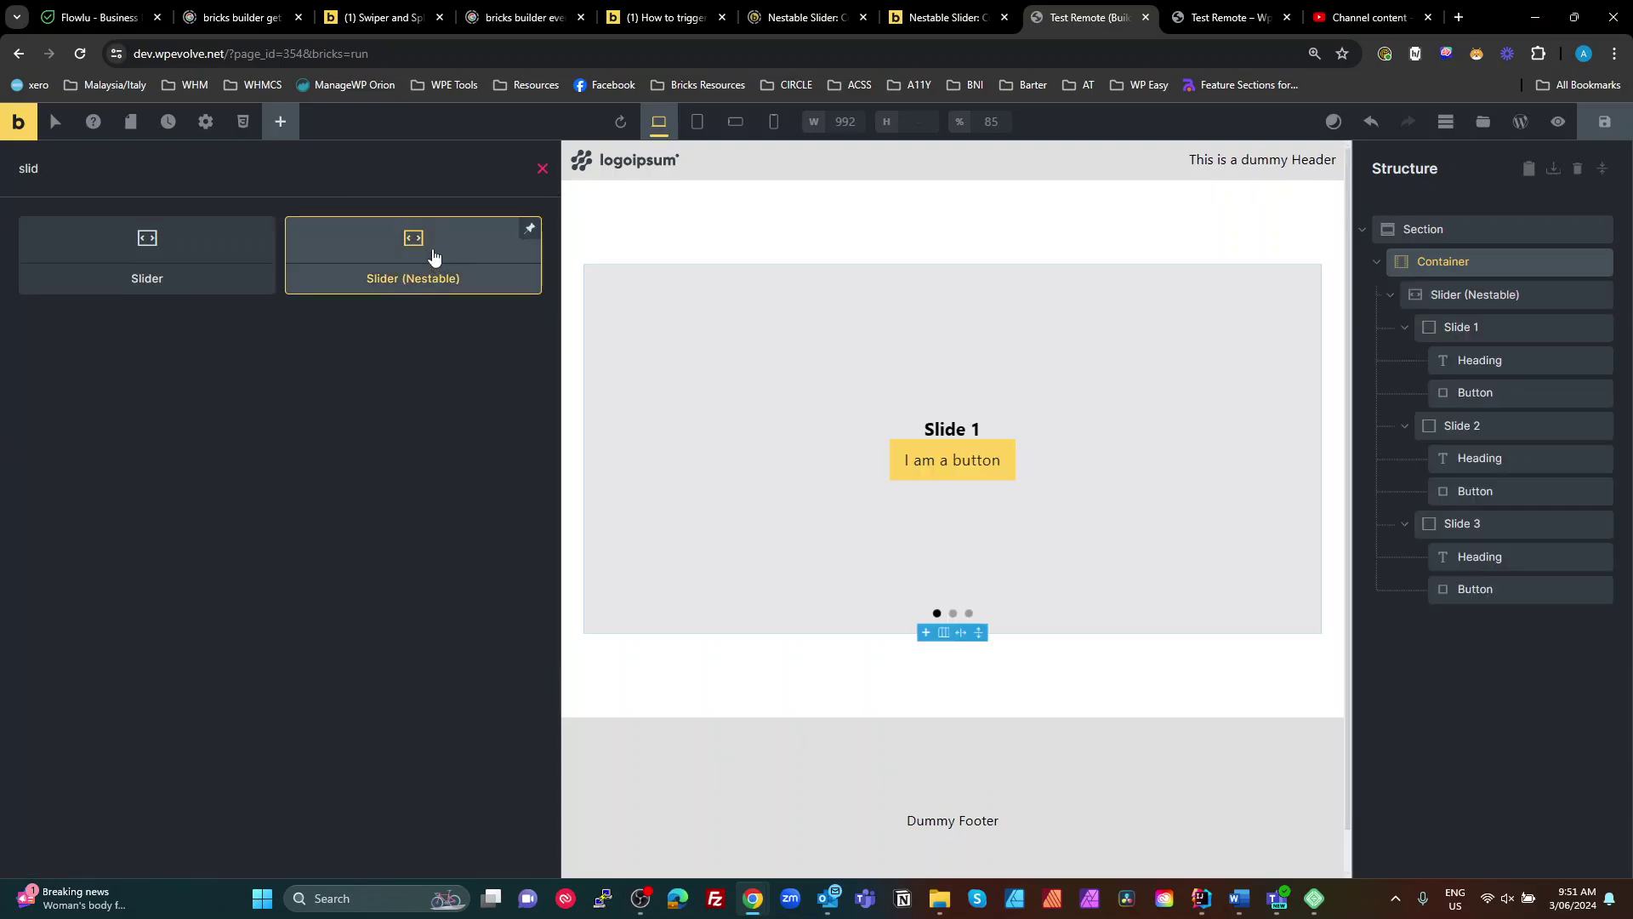
# Step: Turn on the slider's navigation arrows with Arrows > Show, then select the container
pyautogui.click(1447, 294)
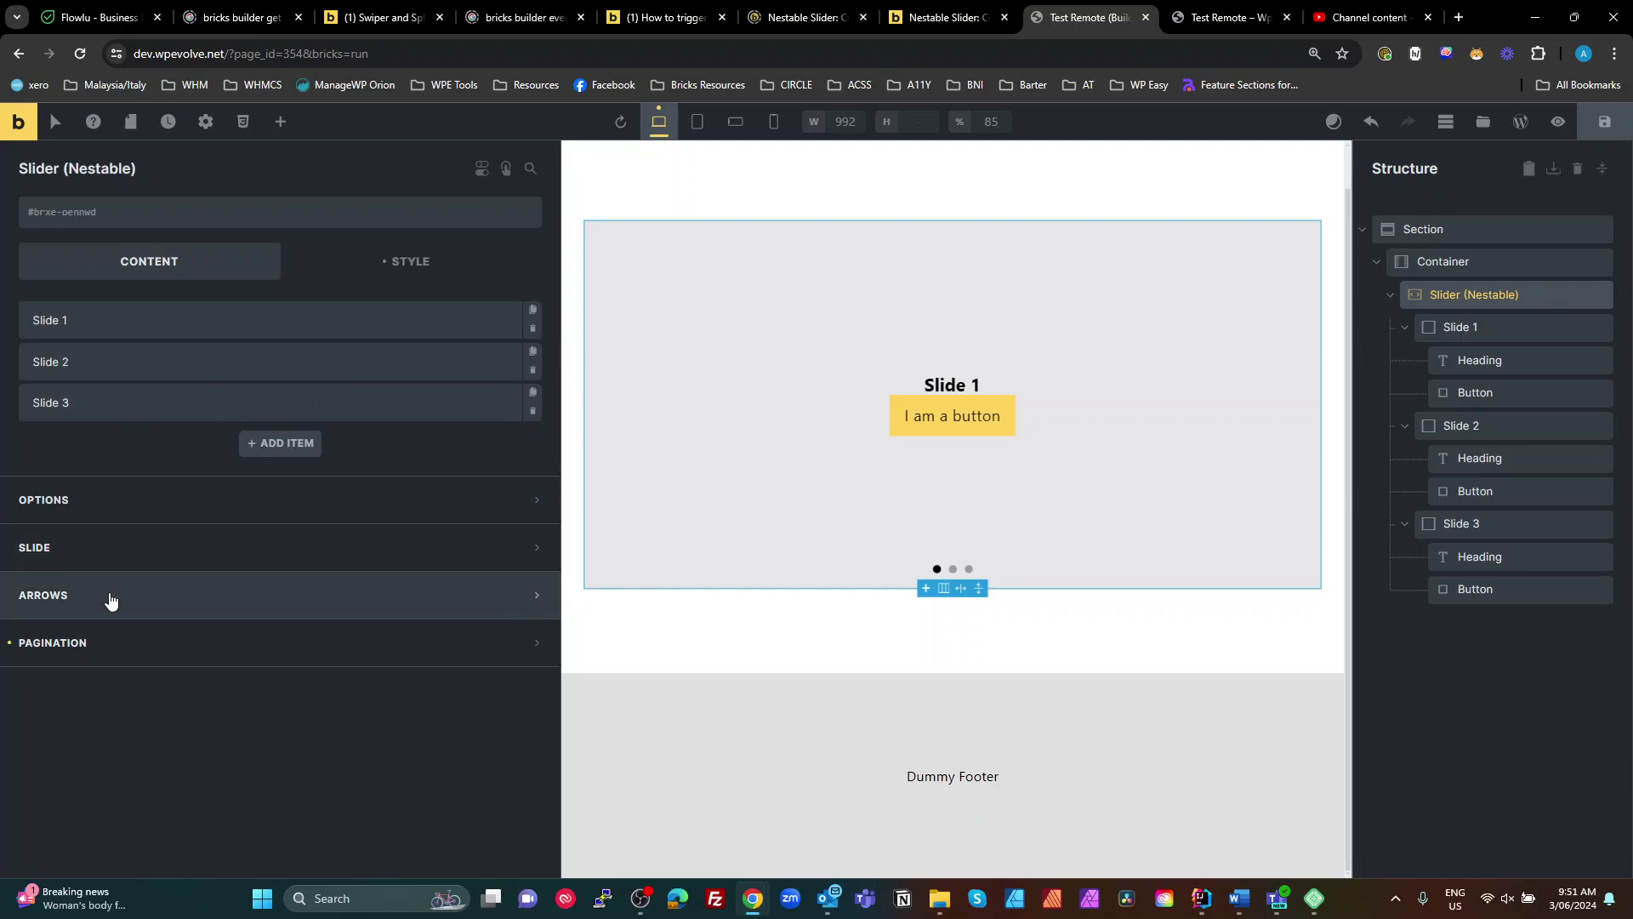
pyautogui.click(109, 598)
pyautogui.click(520, 635)
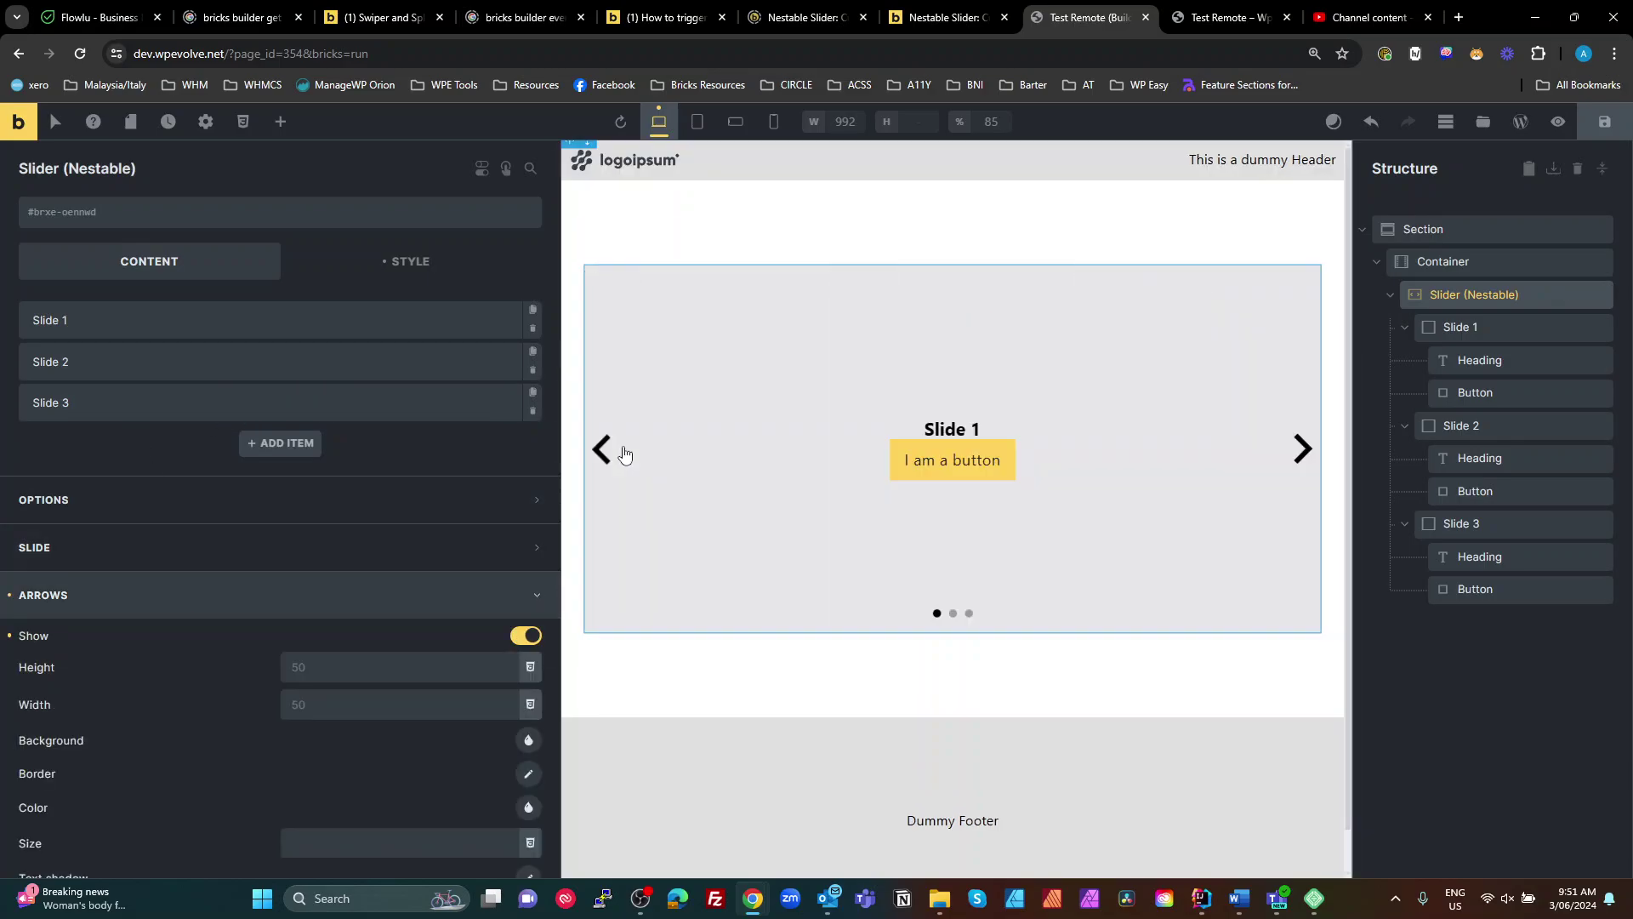
pyautogui.click(1551, 708)
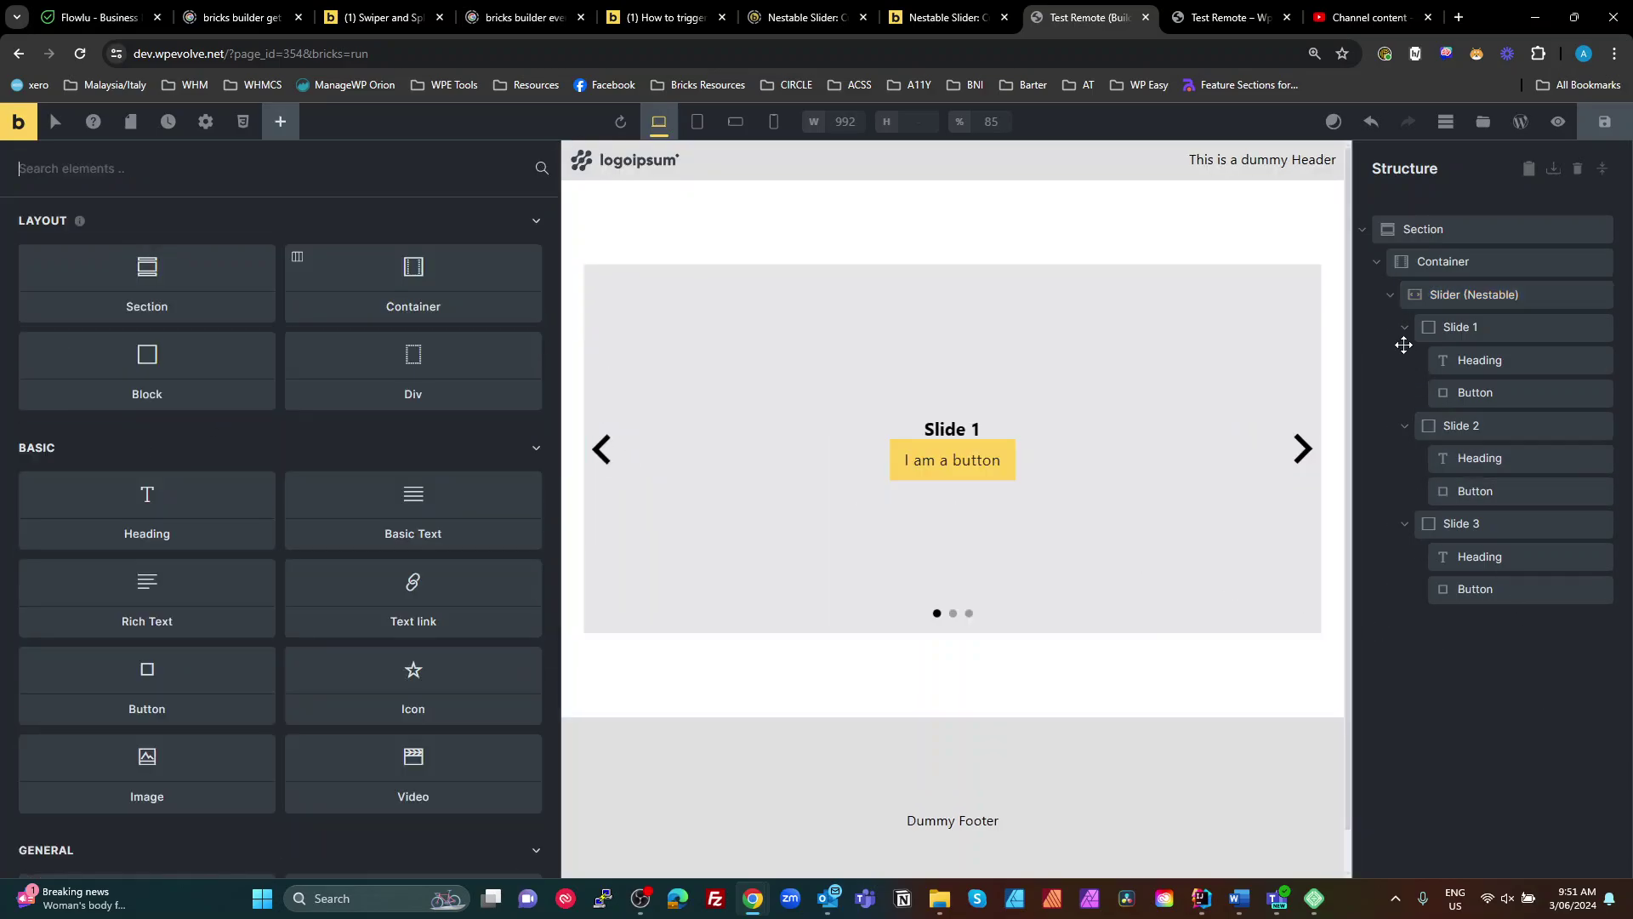
pyautogui.click(1395, 295)
pyautogui.click(1446, 261)
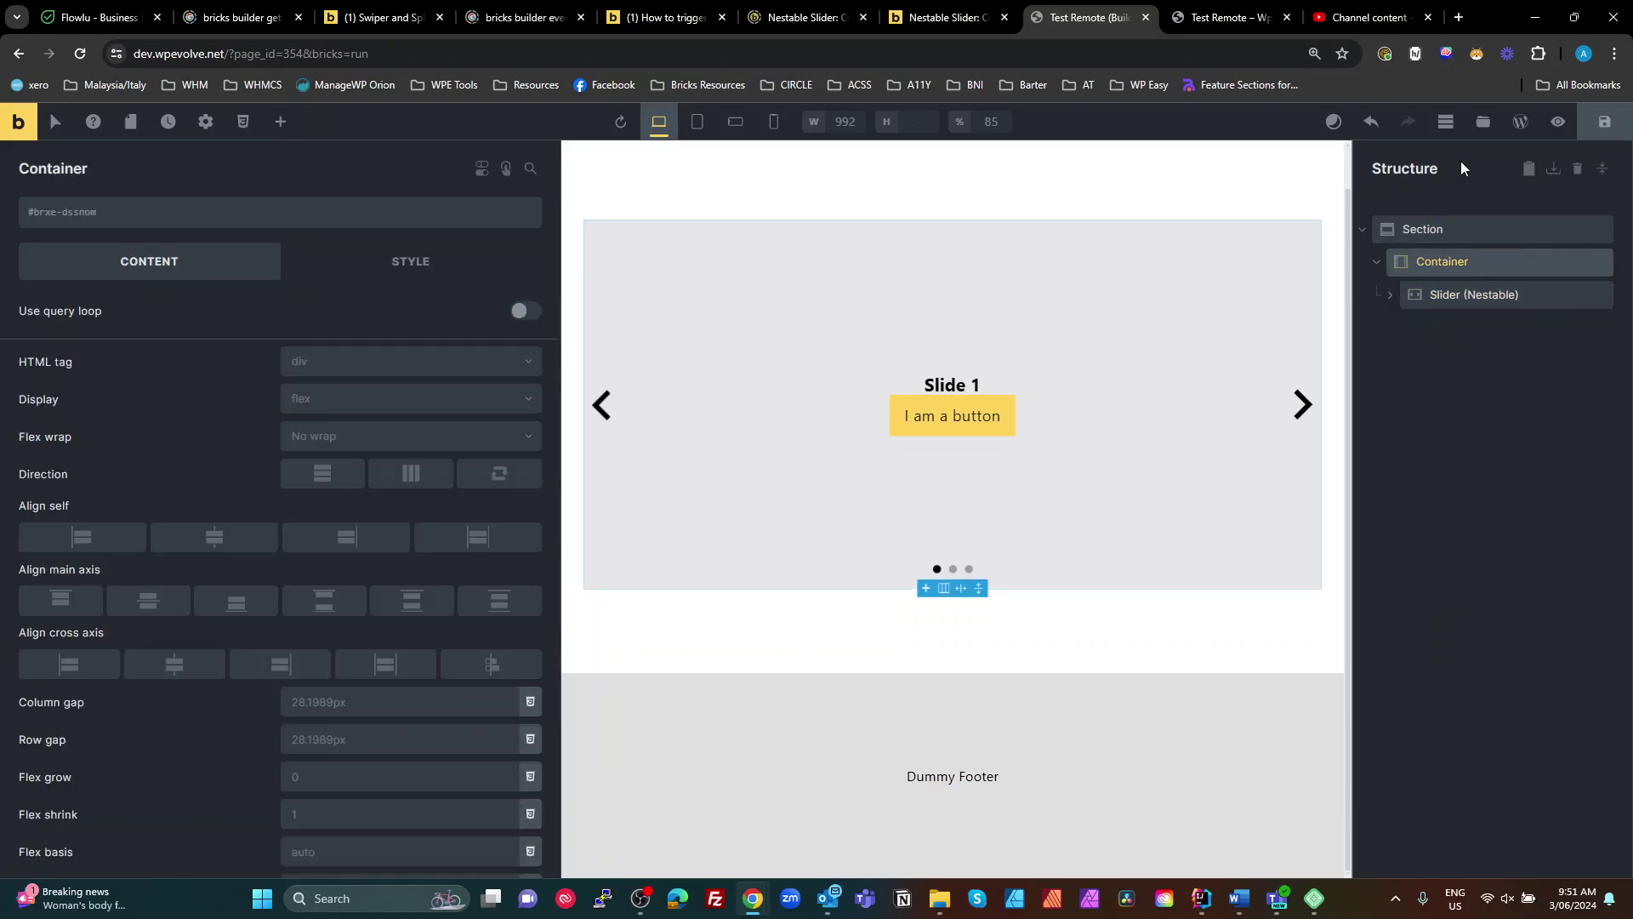
# Step: Insert the Remote Slide Buttons template and place WPE Splide Buttons beneath the slider
pyautogui.click(1483, 123)
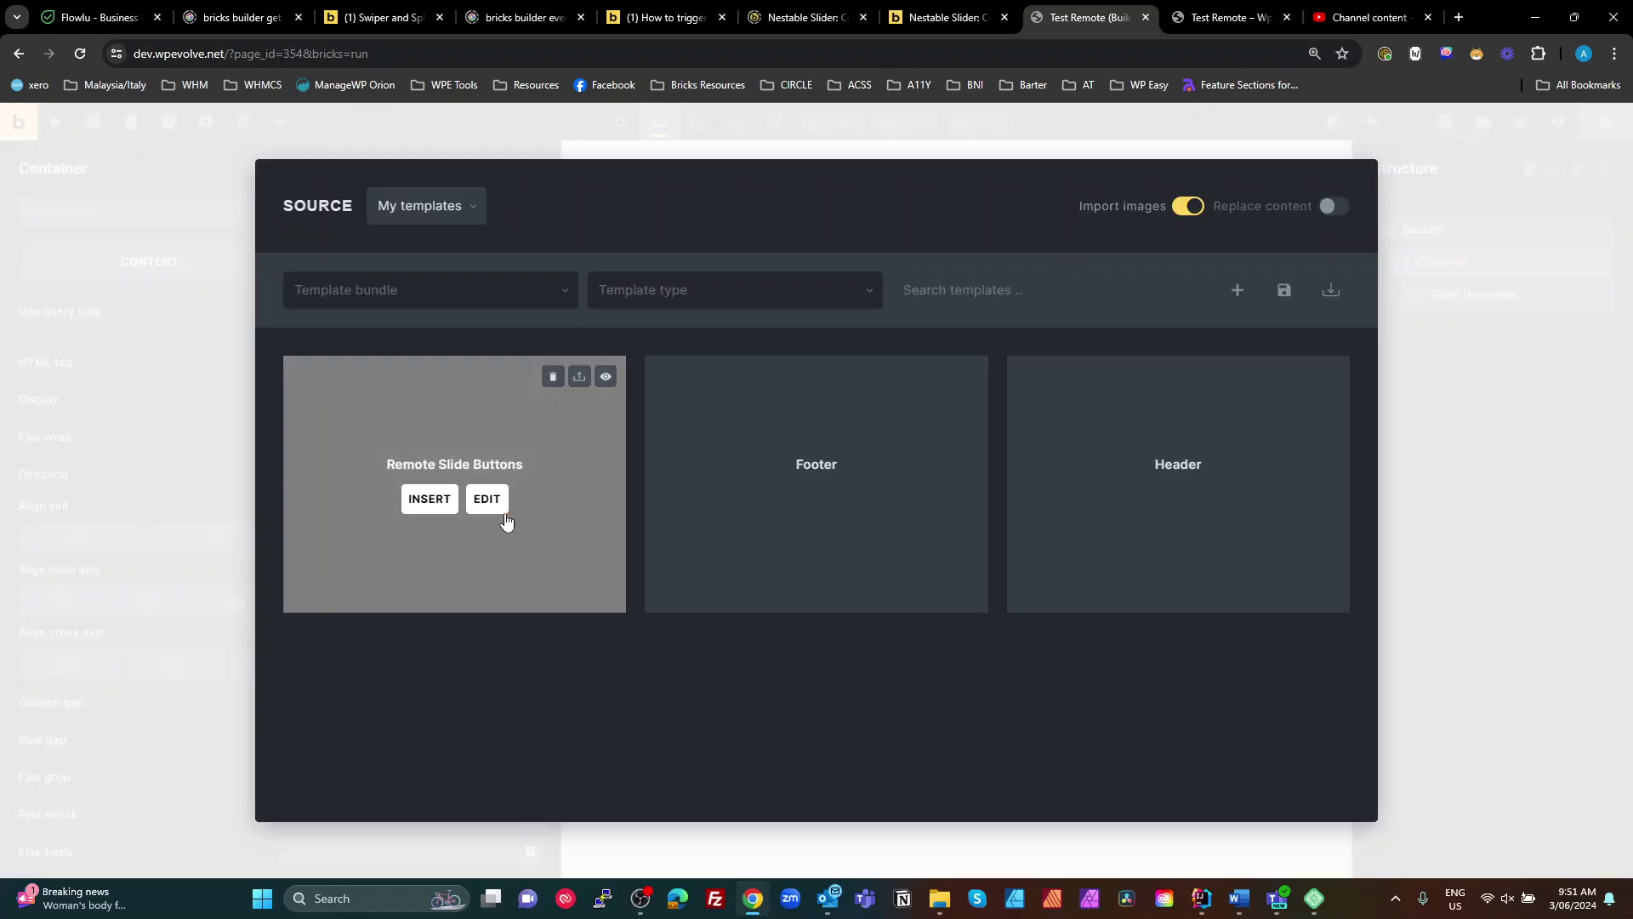
pyautogui.click(427, 502)
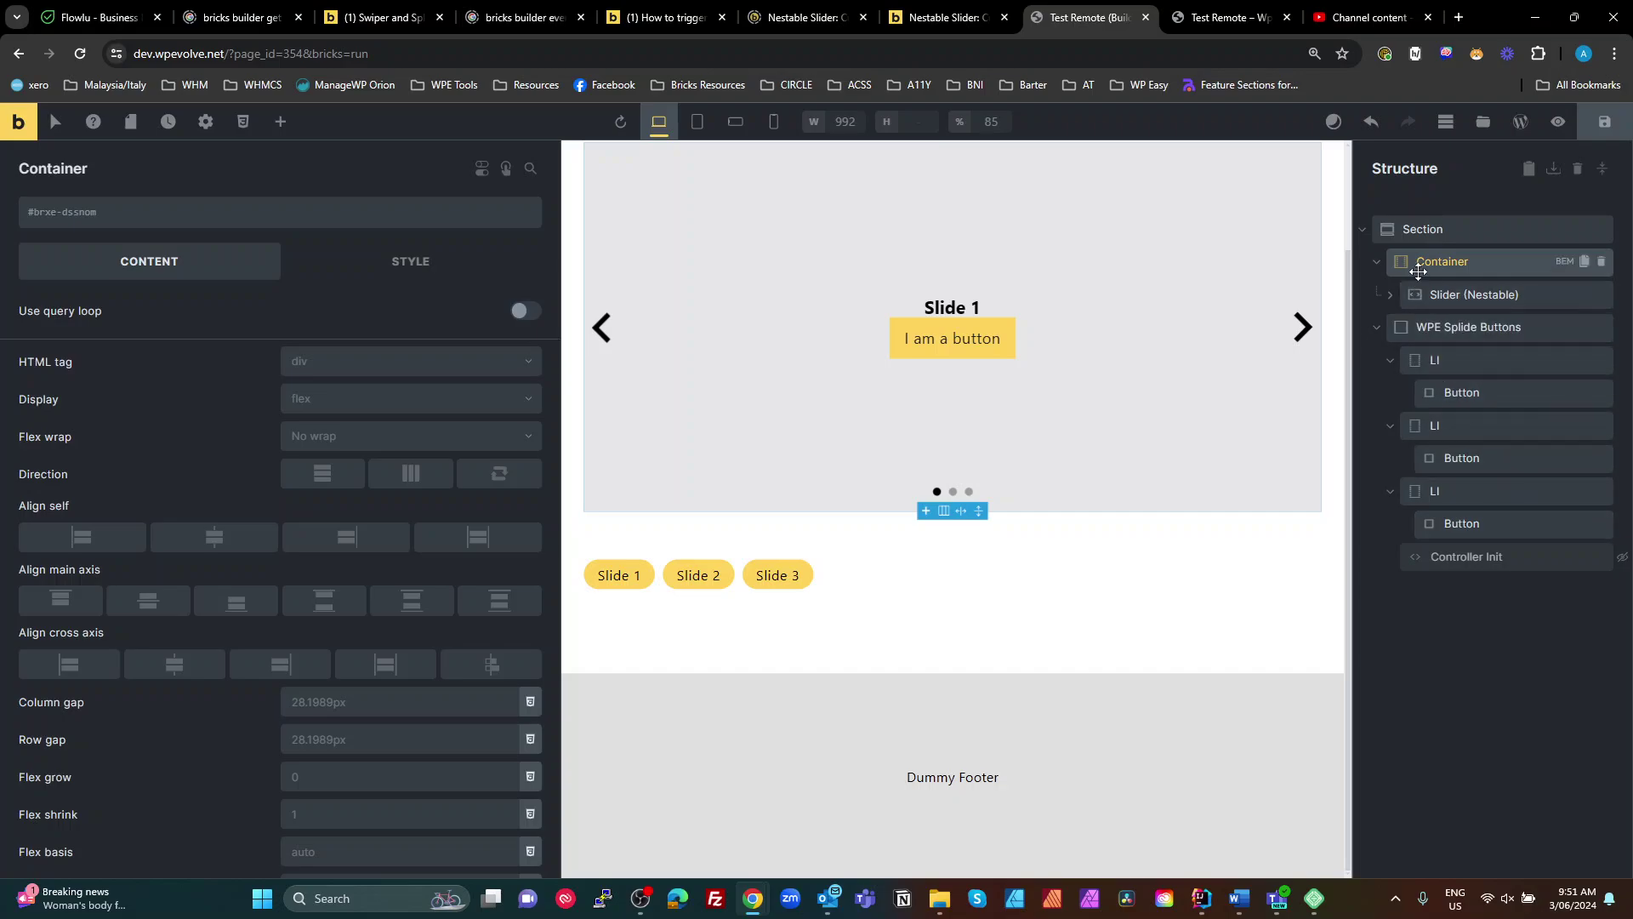
pyautogui.click(1418, 293)
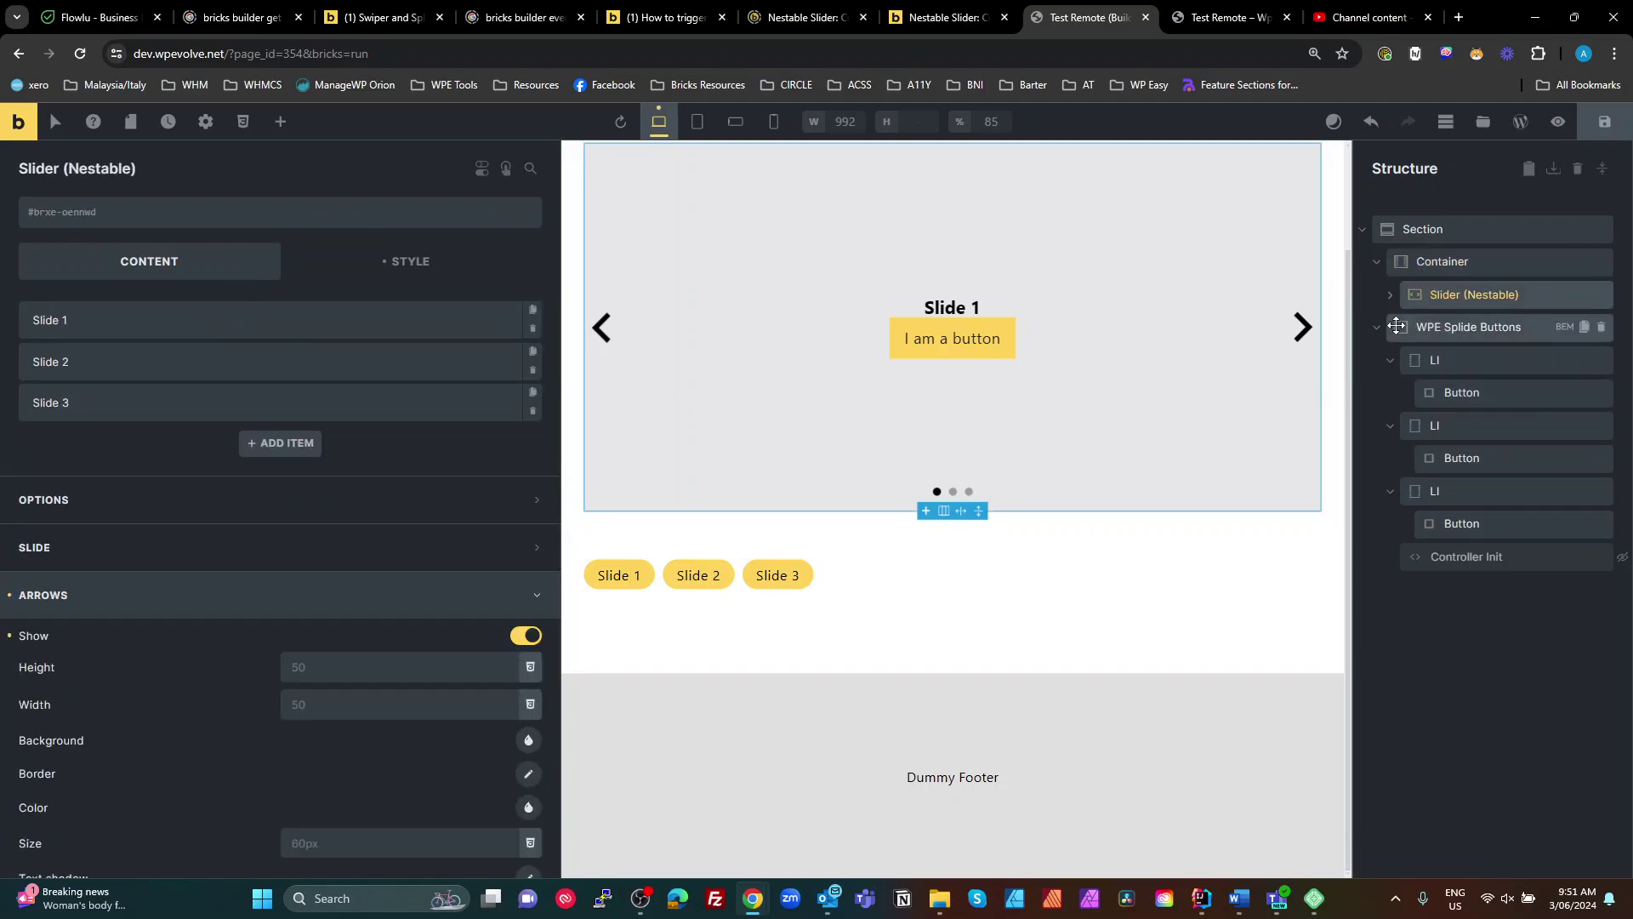
pyautogui.moveTo(1398, 326); pyautogui.dragTo(1414, 320)
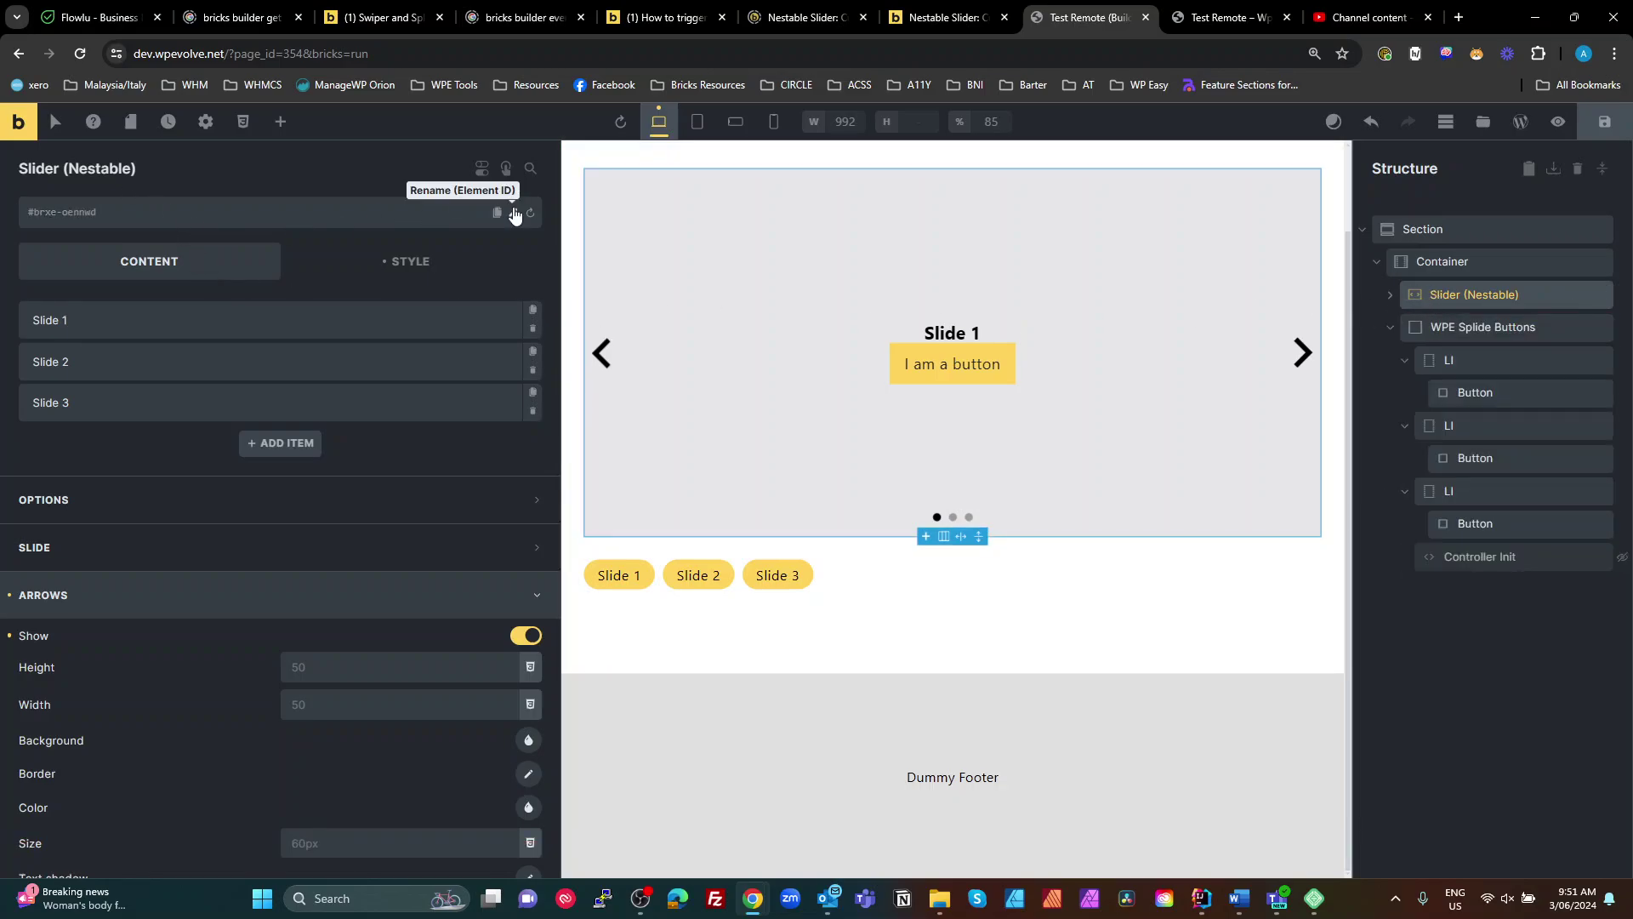
# Step: Copy the slider's CSS ID and show the WPE Splide Buttons' custom attributes
pyautogui.click(77, 206)
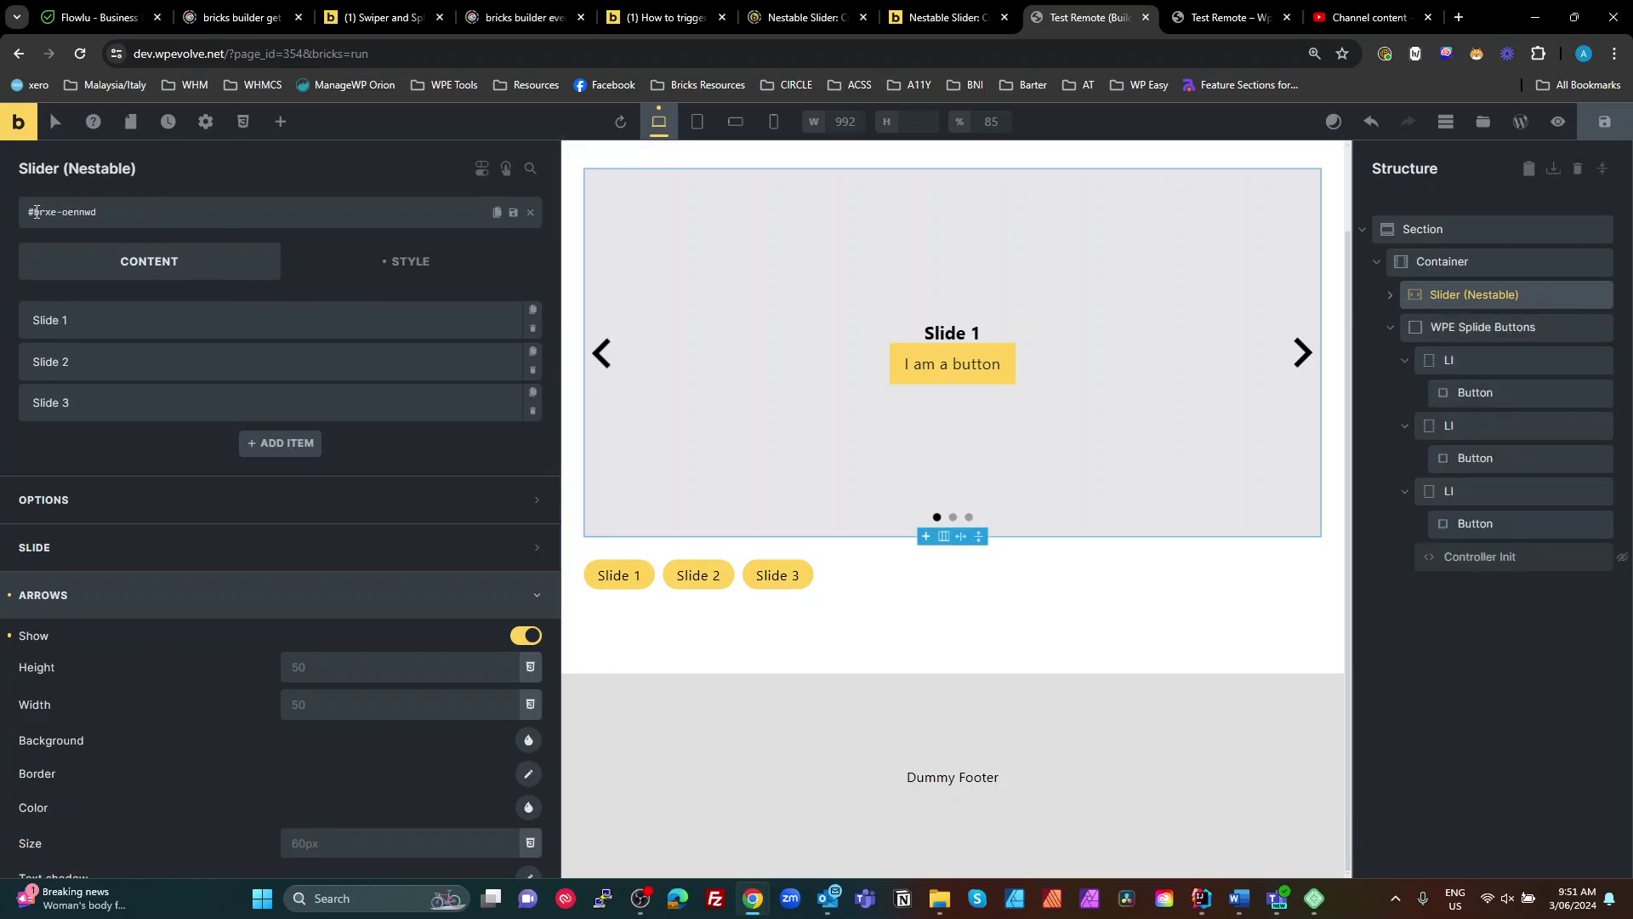
pyautogui.moveTo(34, 212); pyautogui.dragTo(139, 223)
pyautogui.hotkey('ctrl', 'c')
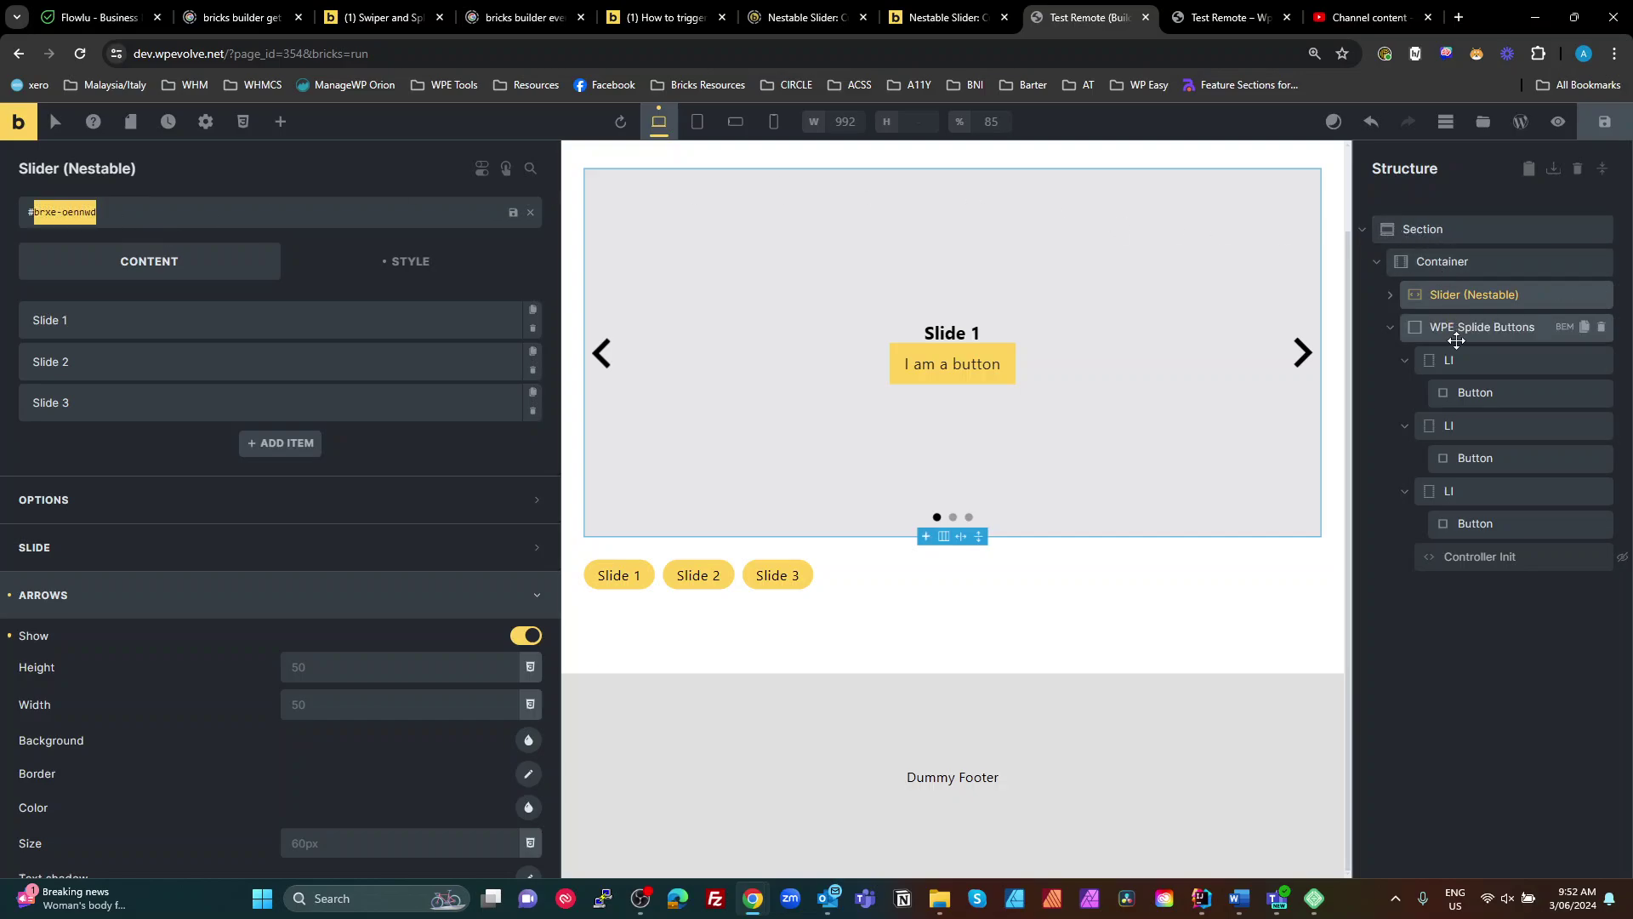
pyautogui.click(1450, 329)
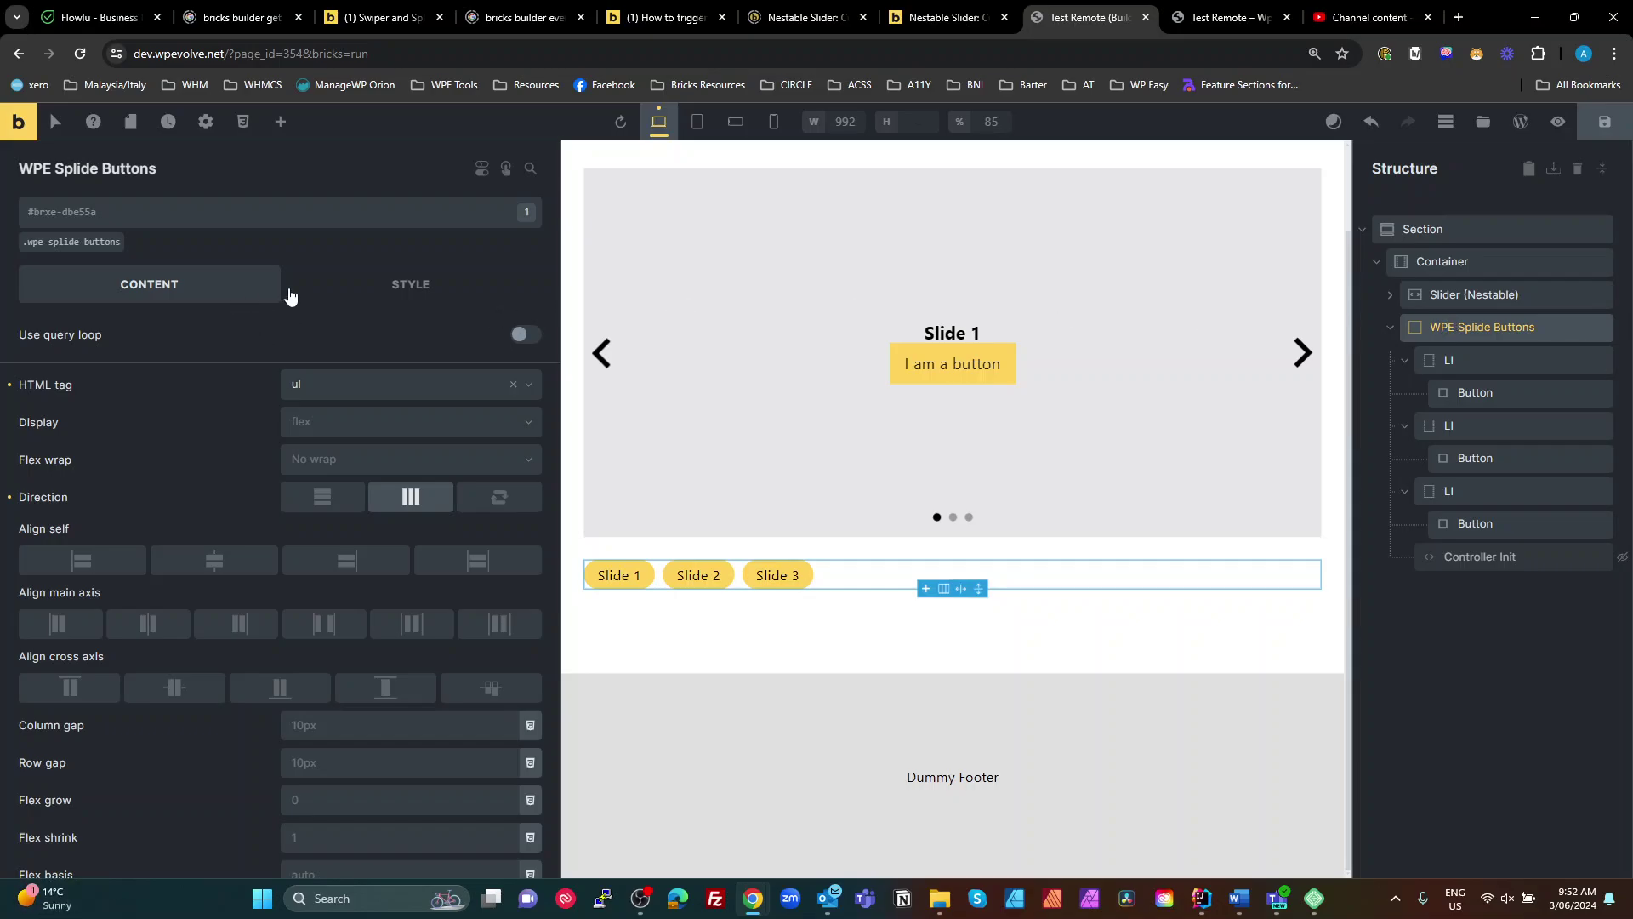
pyautogui.click(408, 293)
# Step: Replace the data-wpe-splide-id value brxe-athvzy with brxe-oennwd
pyautogui.click(123, 723)
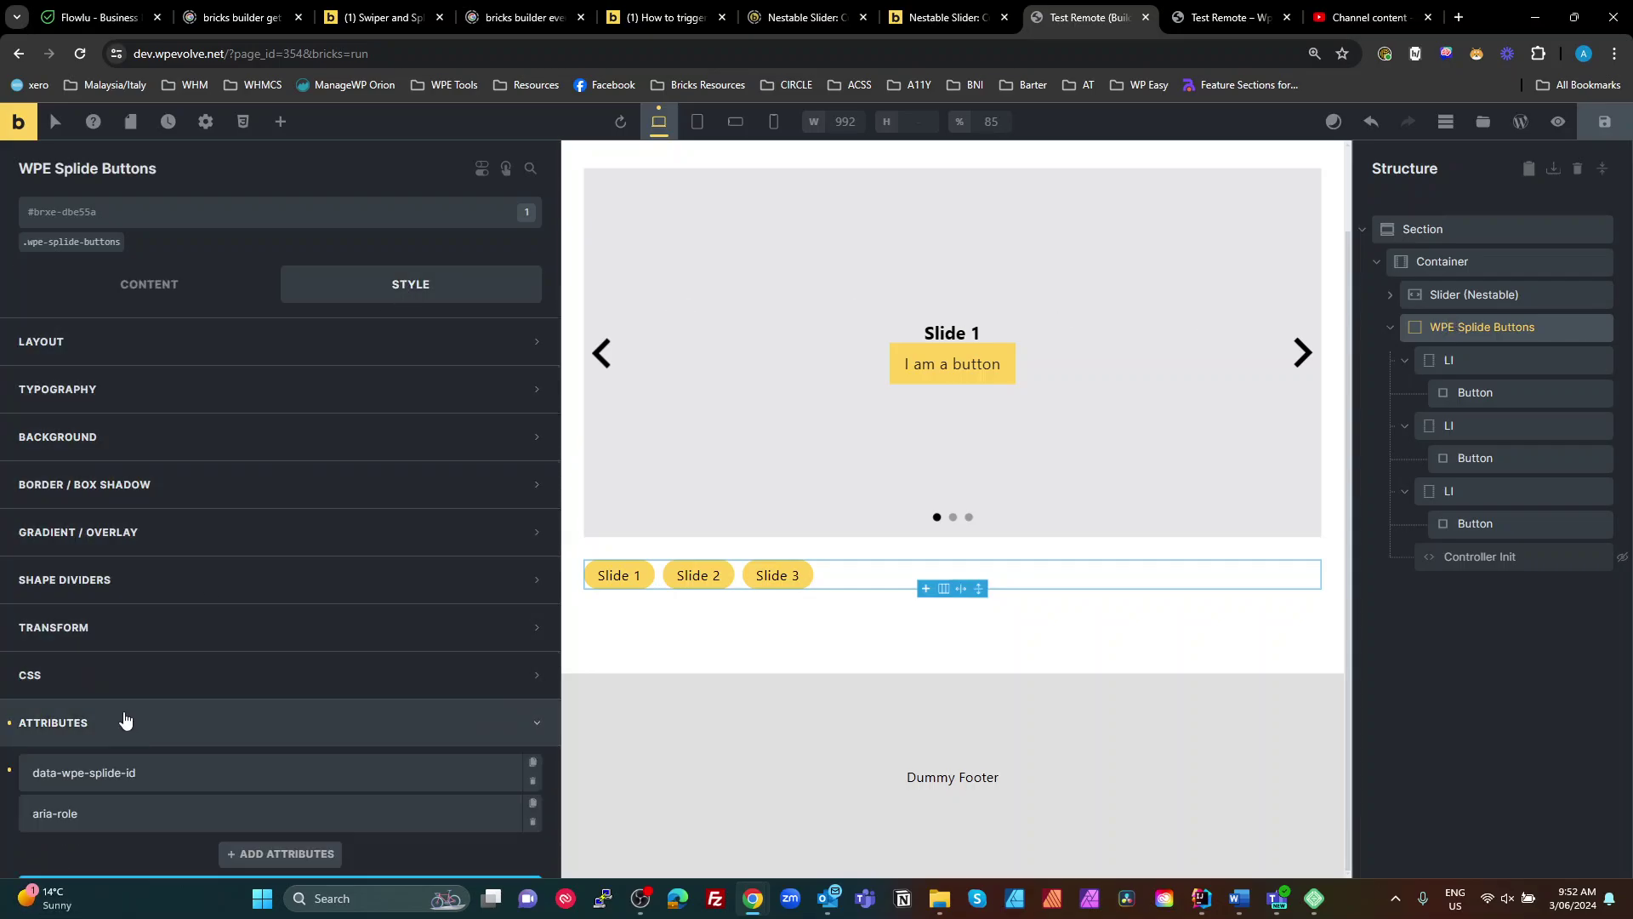
pyautogui.scroll(-1, 162, 757)
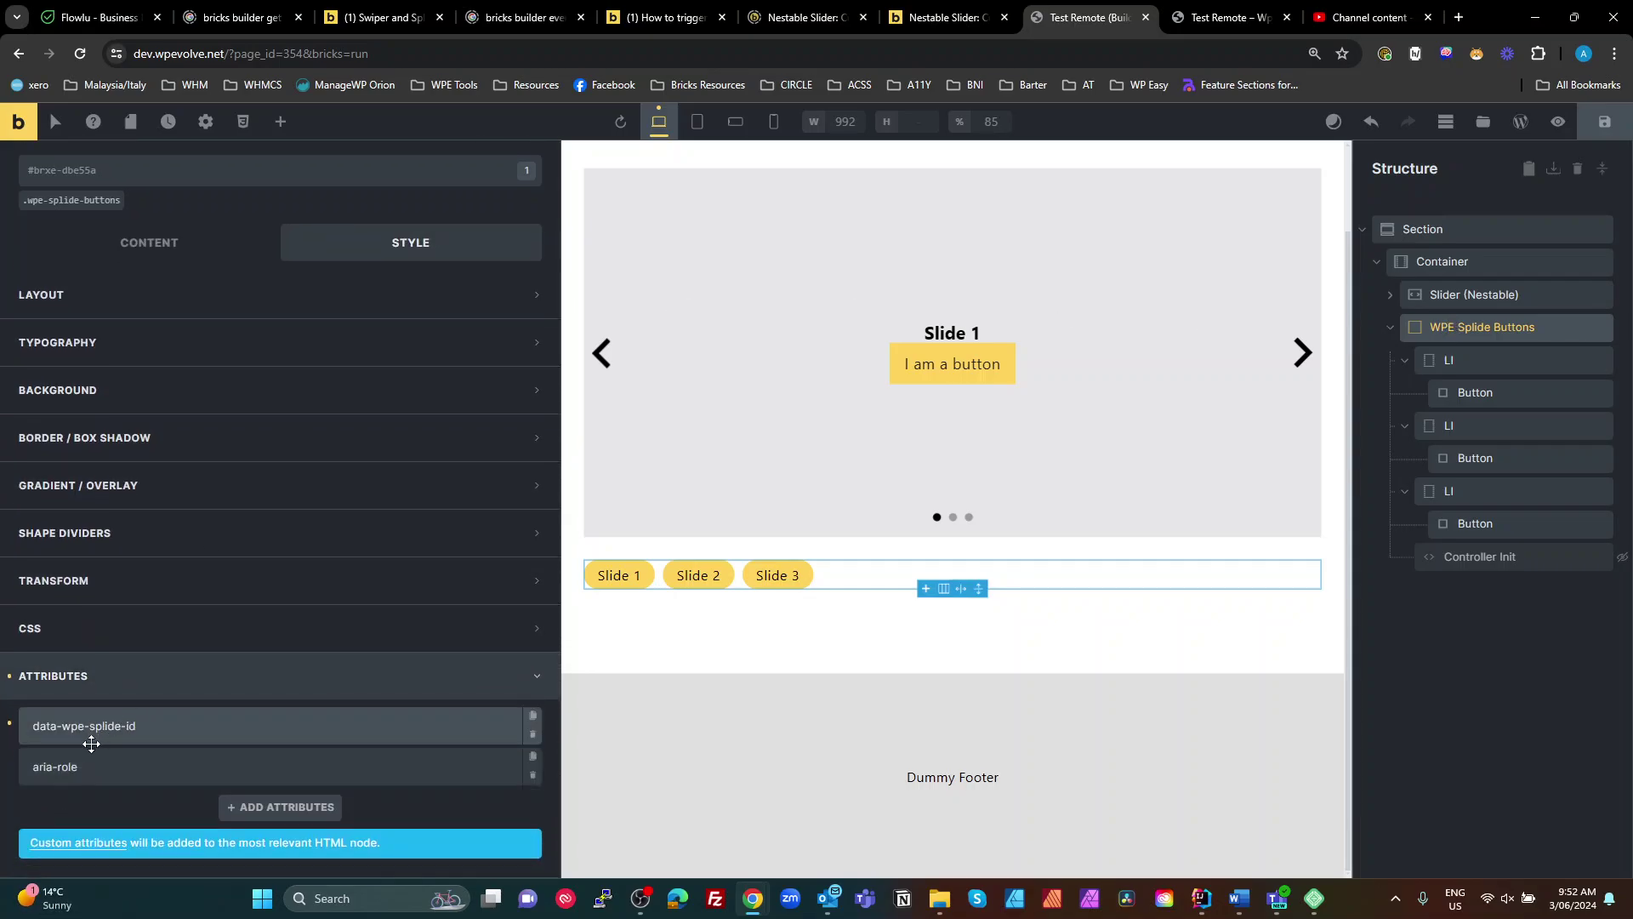
pyautogui.click(169, 720)
pyautogui.scroll(-3, 168, 719)
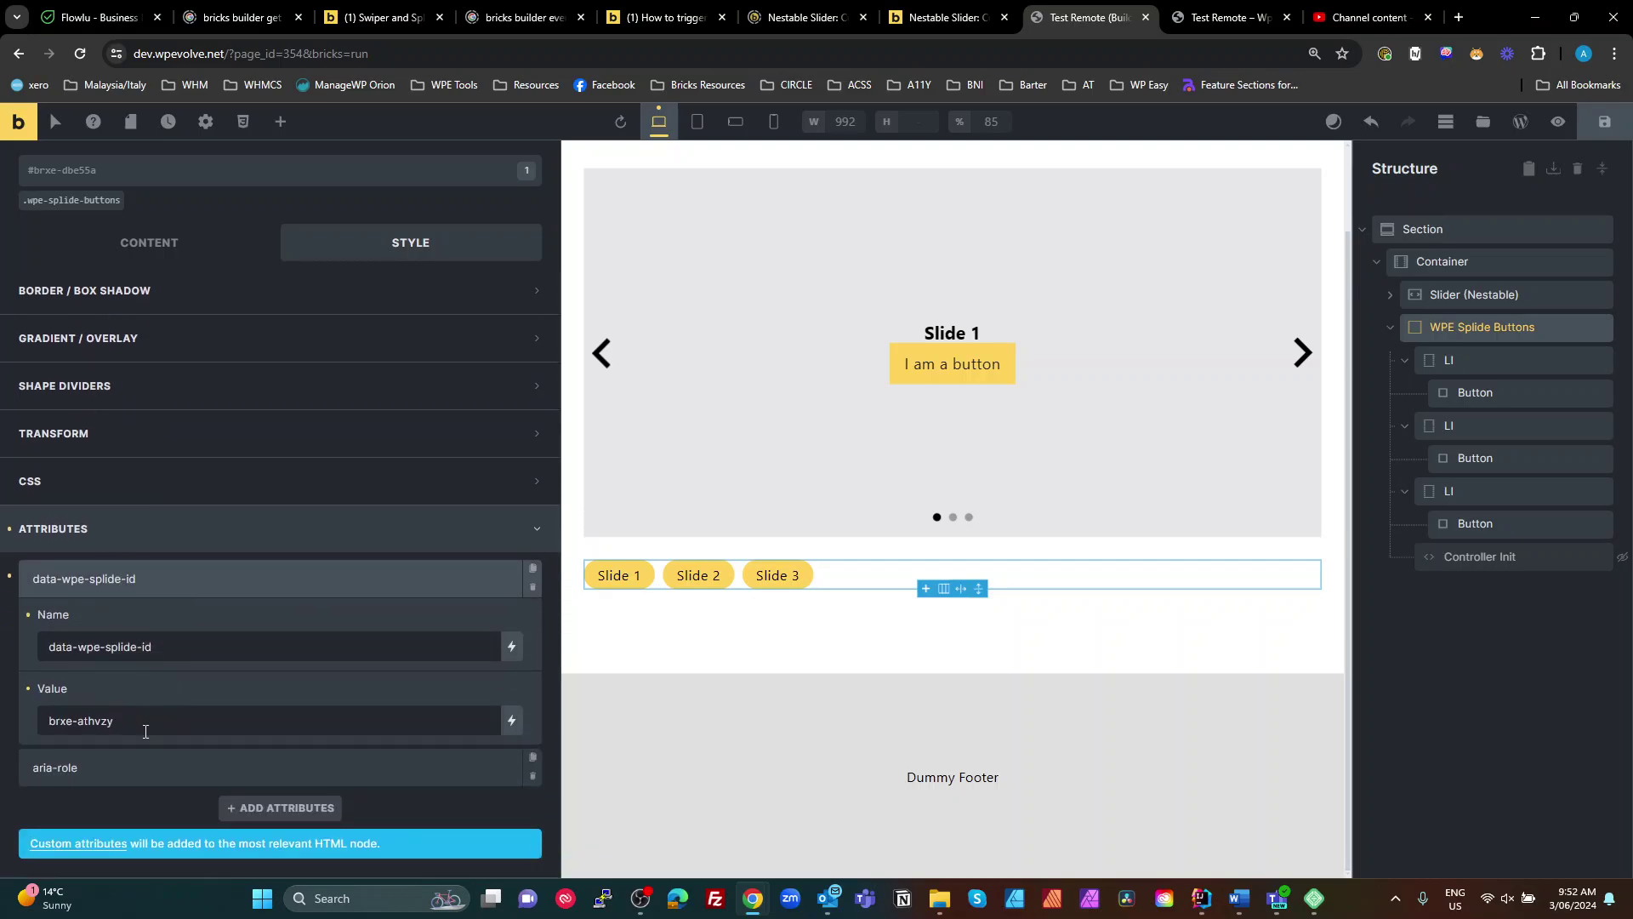
pyautogui.tripleClick(145, 721)
pyautogui.hotkey('ctrl', 'v')
pyautogui.tripleClick(49, 720)
pyautogui.press('Left')
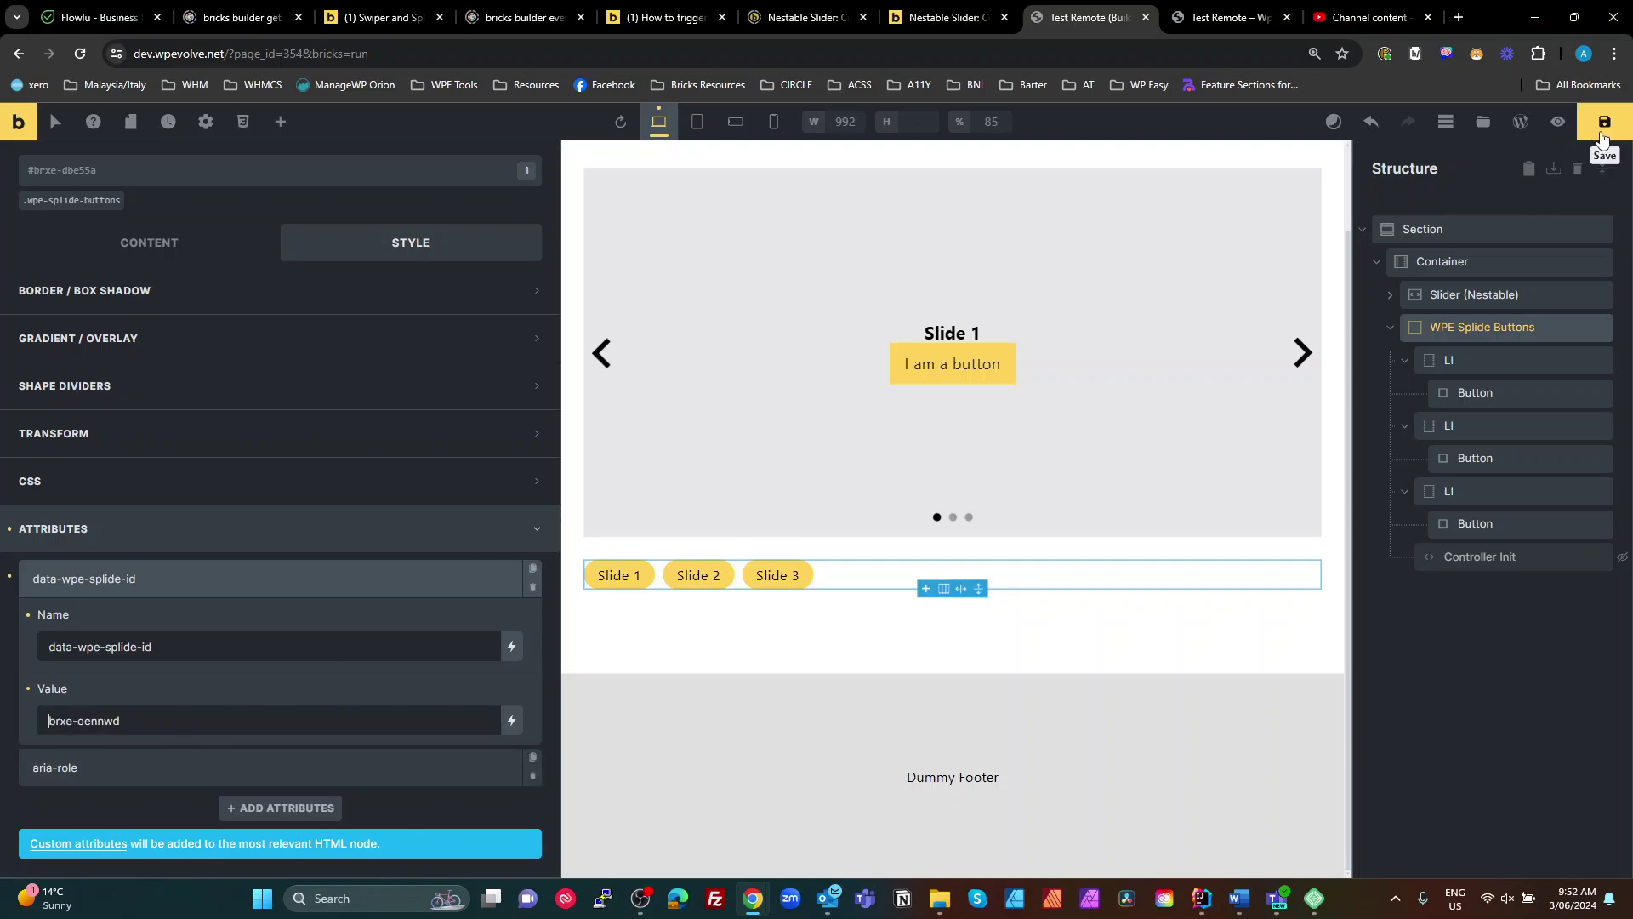
# Step: Save and preview the page, checking the buttons jump to Slides 2, 3 and 1
pyautogui.click(1601, 130)
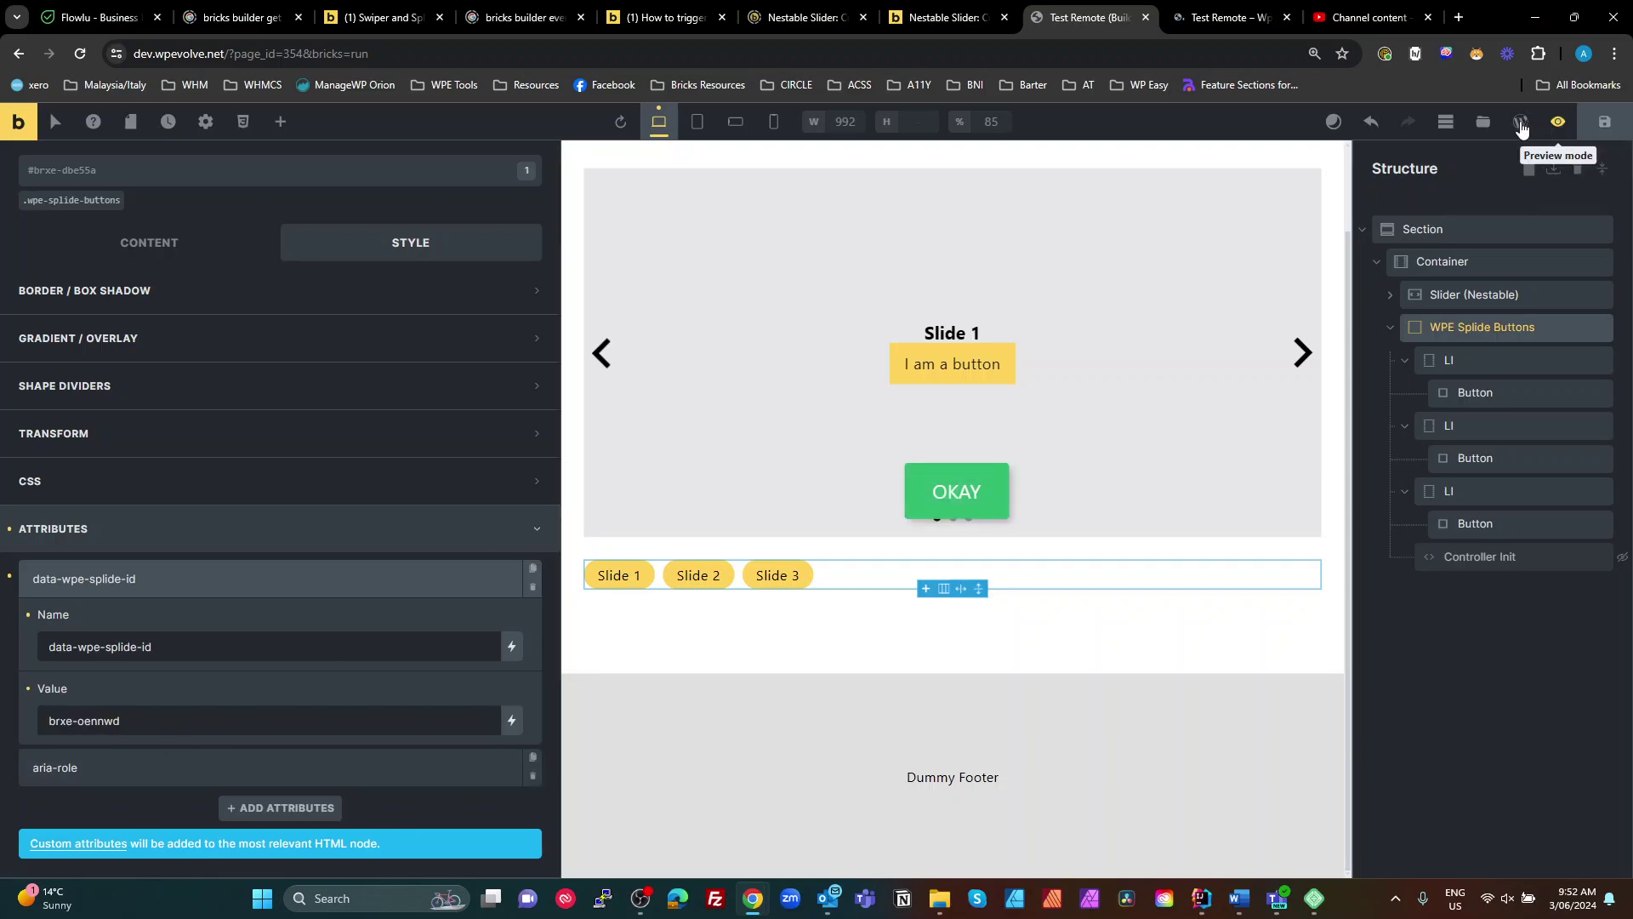
pyautogui.click(1558, 132)
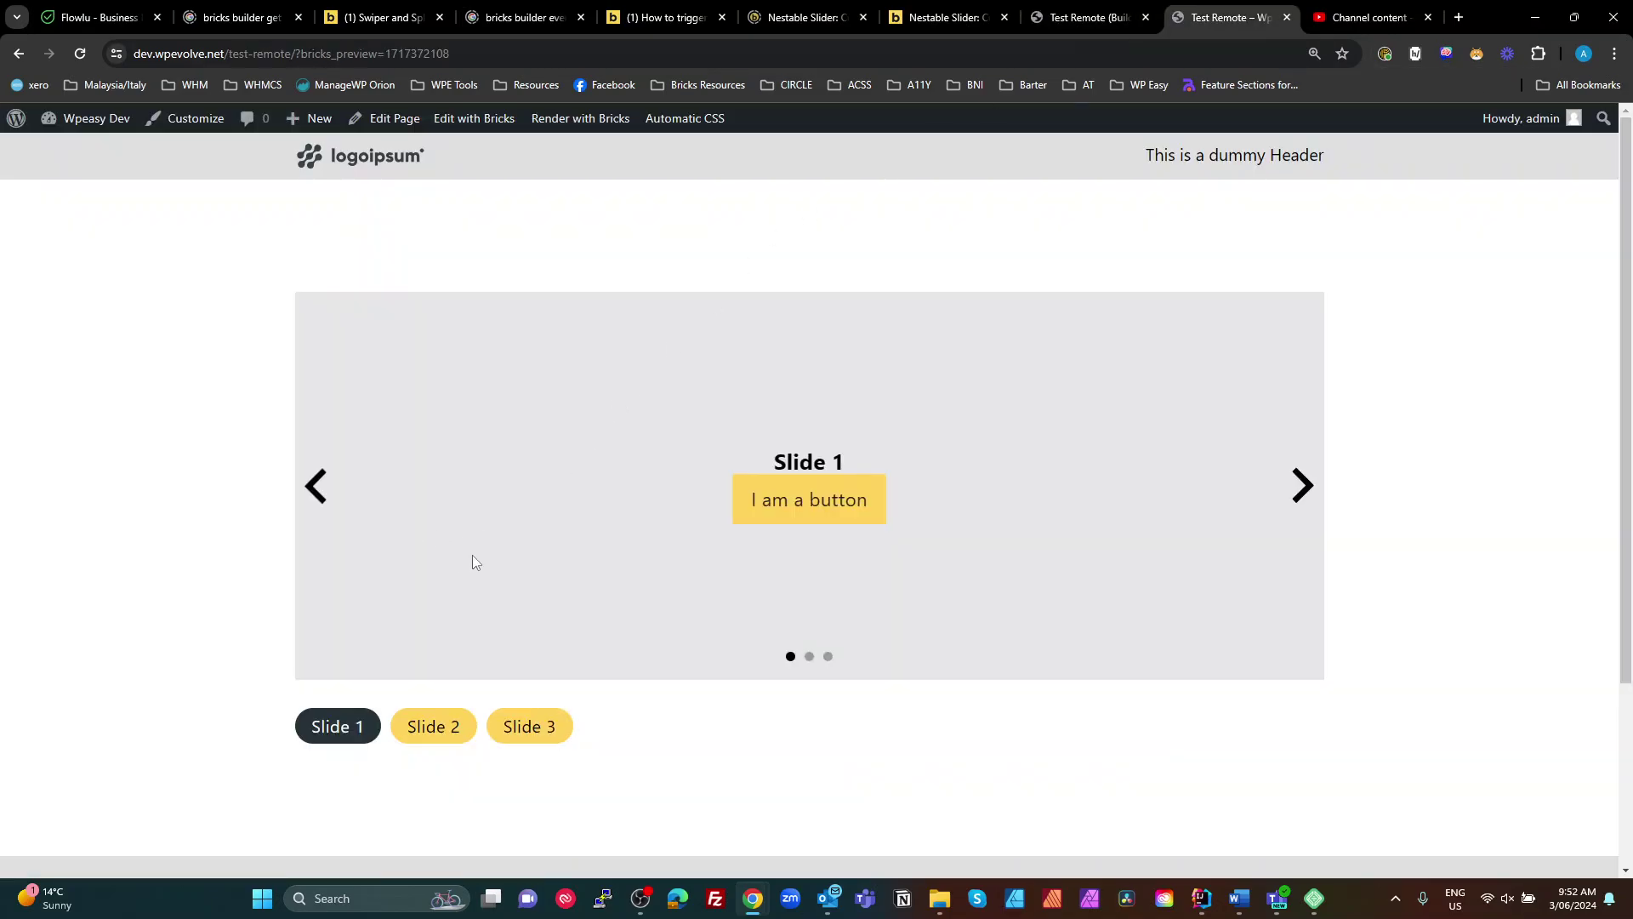
pyautogui.click(434, 726)
pyautogui.click(525, 727)
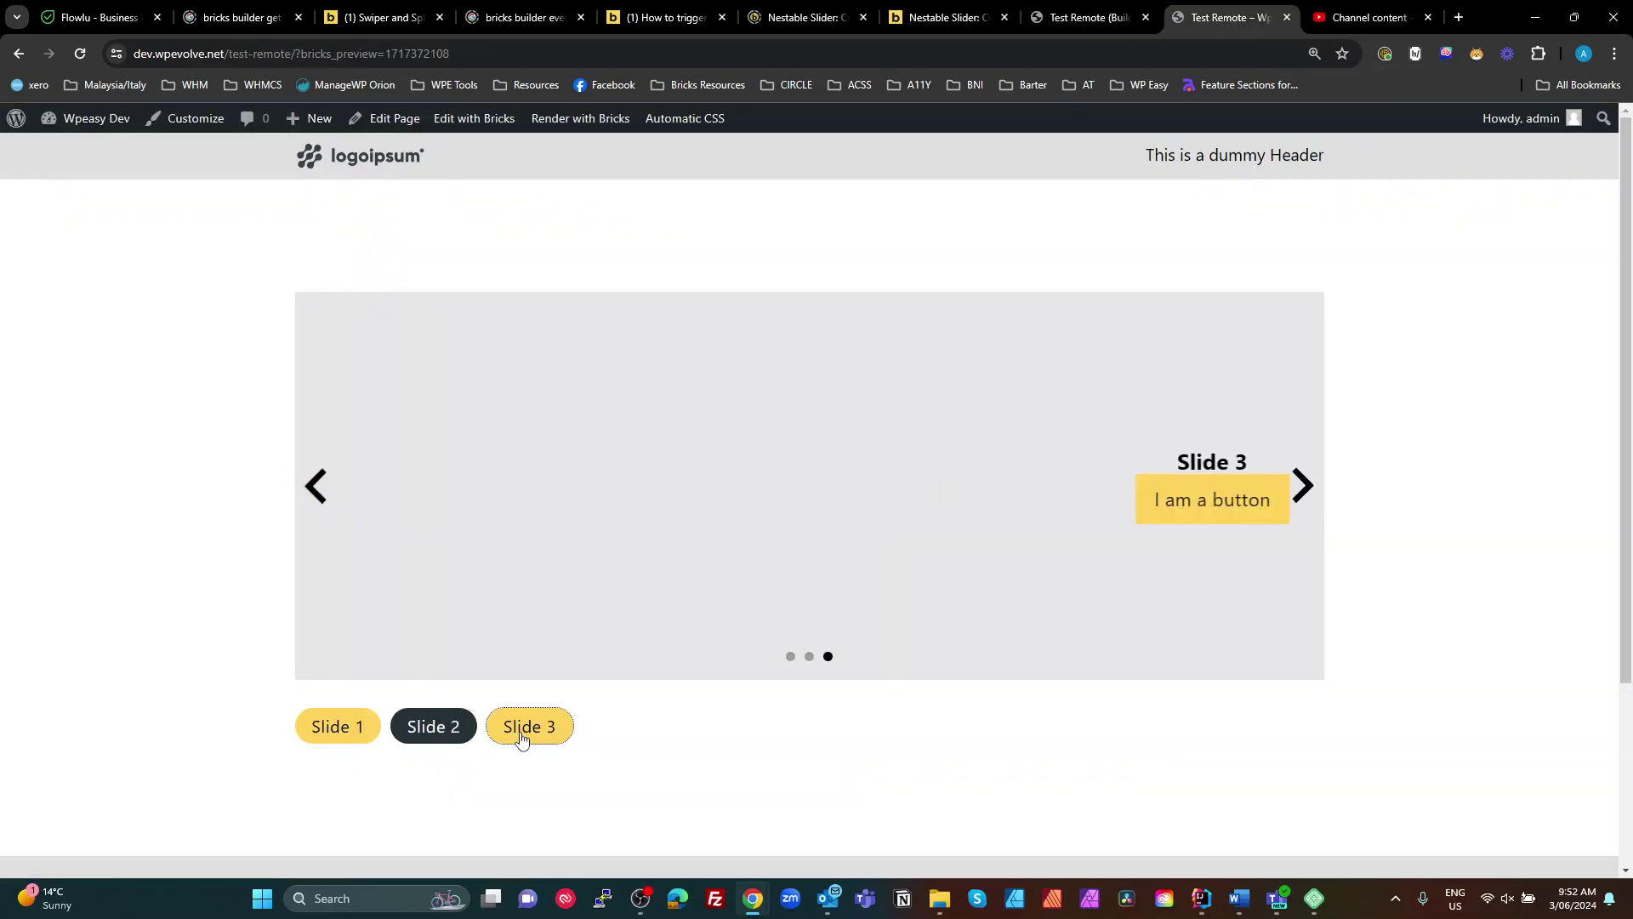
pyautogui.click(317, 487)
# Step: Move the WPE Splide Buttons row above the nestable slider and save
pyautogui.click(1085, 27)
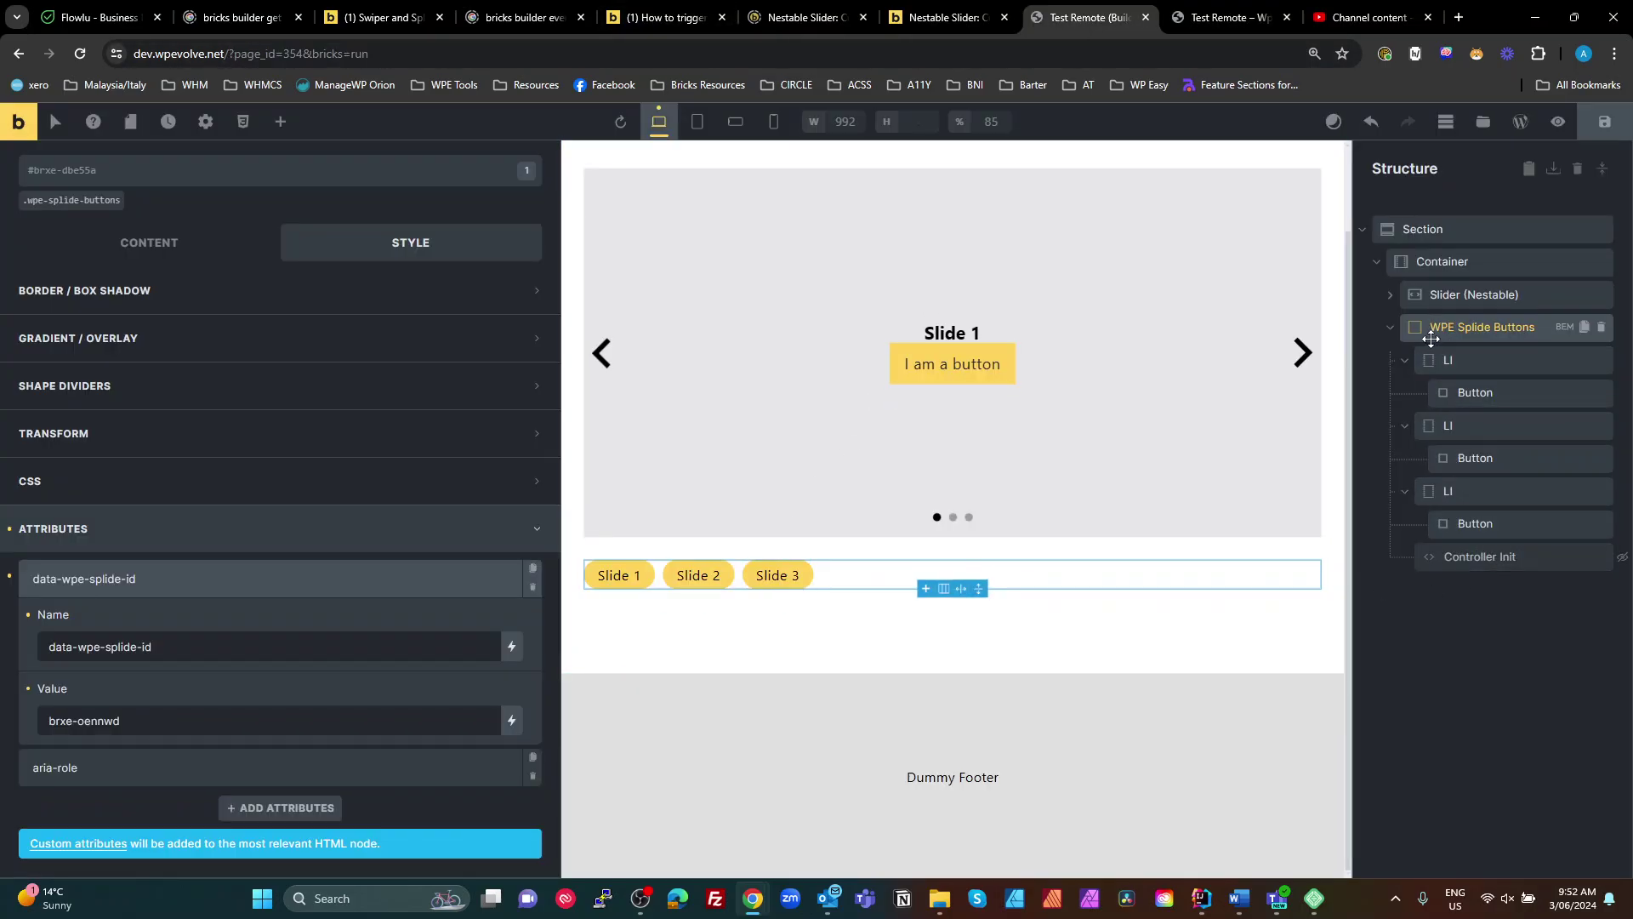
pyautogui.moveTo(1429, 333); pyautogui.dragTo(1438, 272)
pyautogui.click(1605, 121)
# Step: Retest the reordered buttons and arrows across Slides 1–3 in the preview
pyautogui.click(1231, 17)
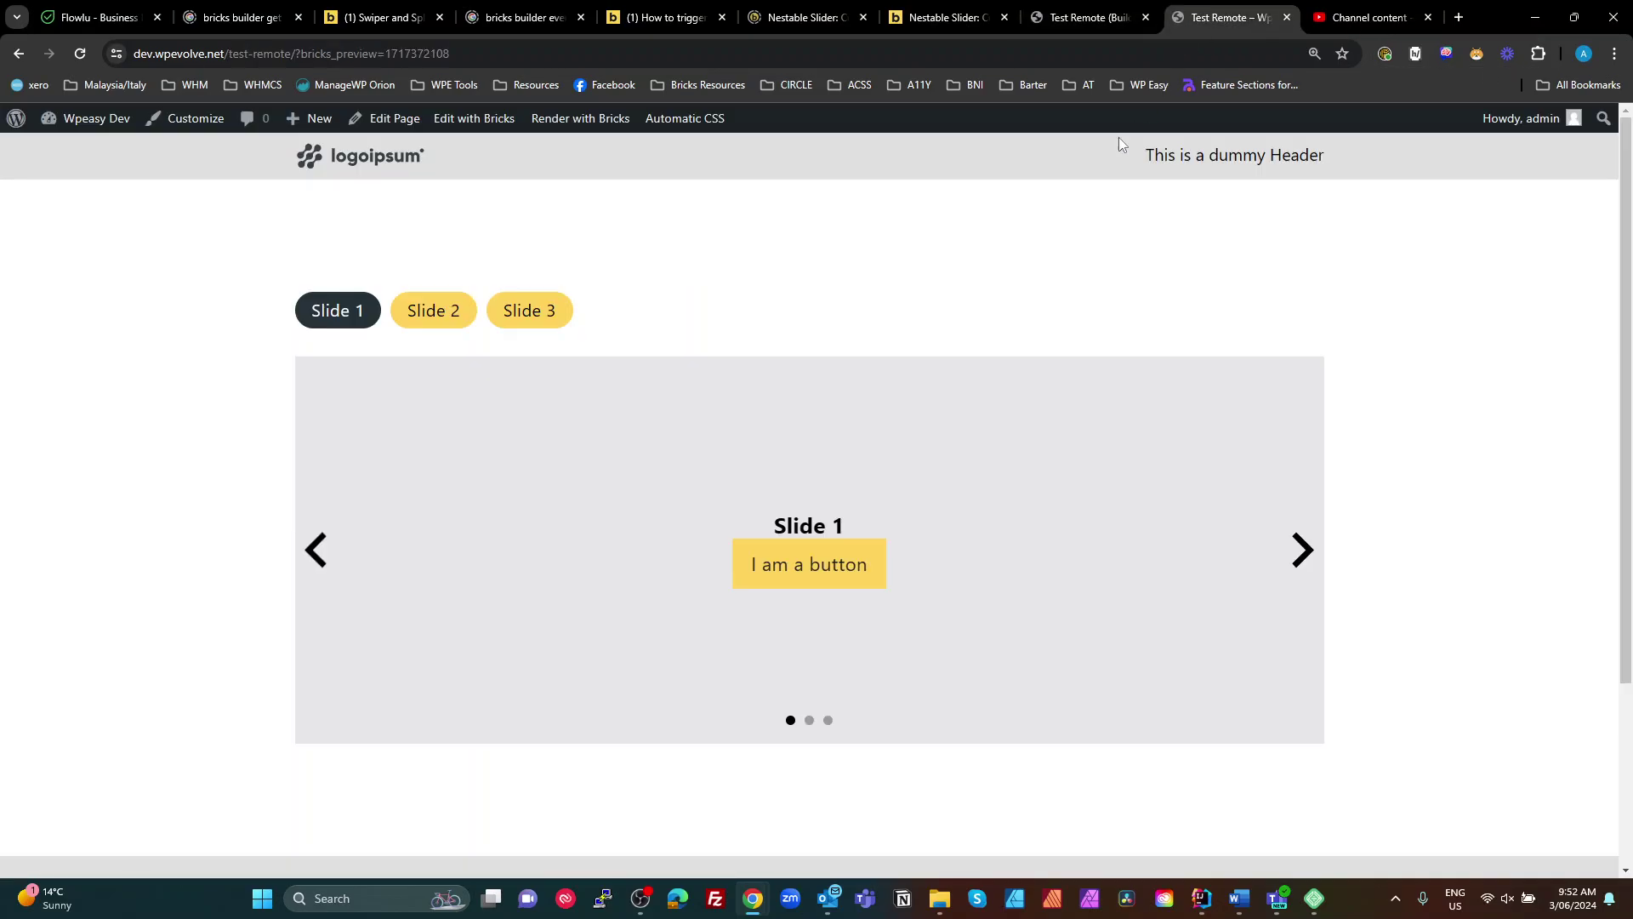
pyautogui.click(449, 317)
pyautogui.click(536, 311)
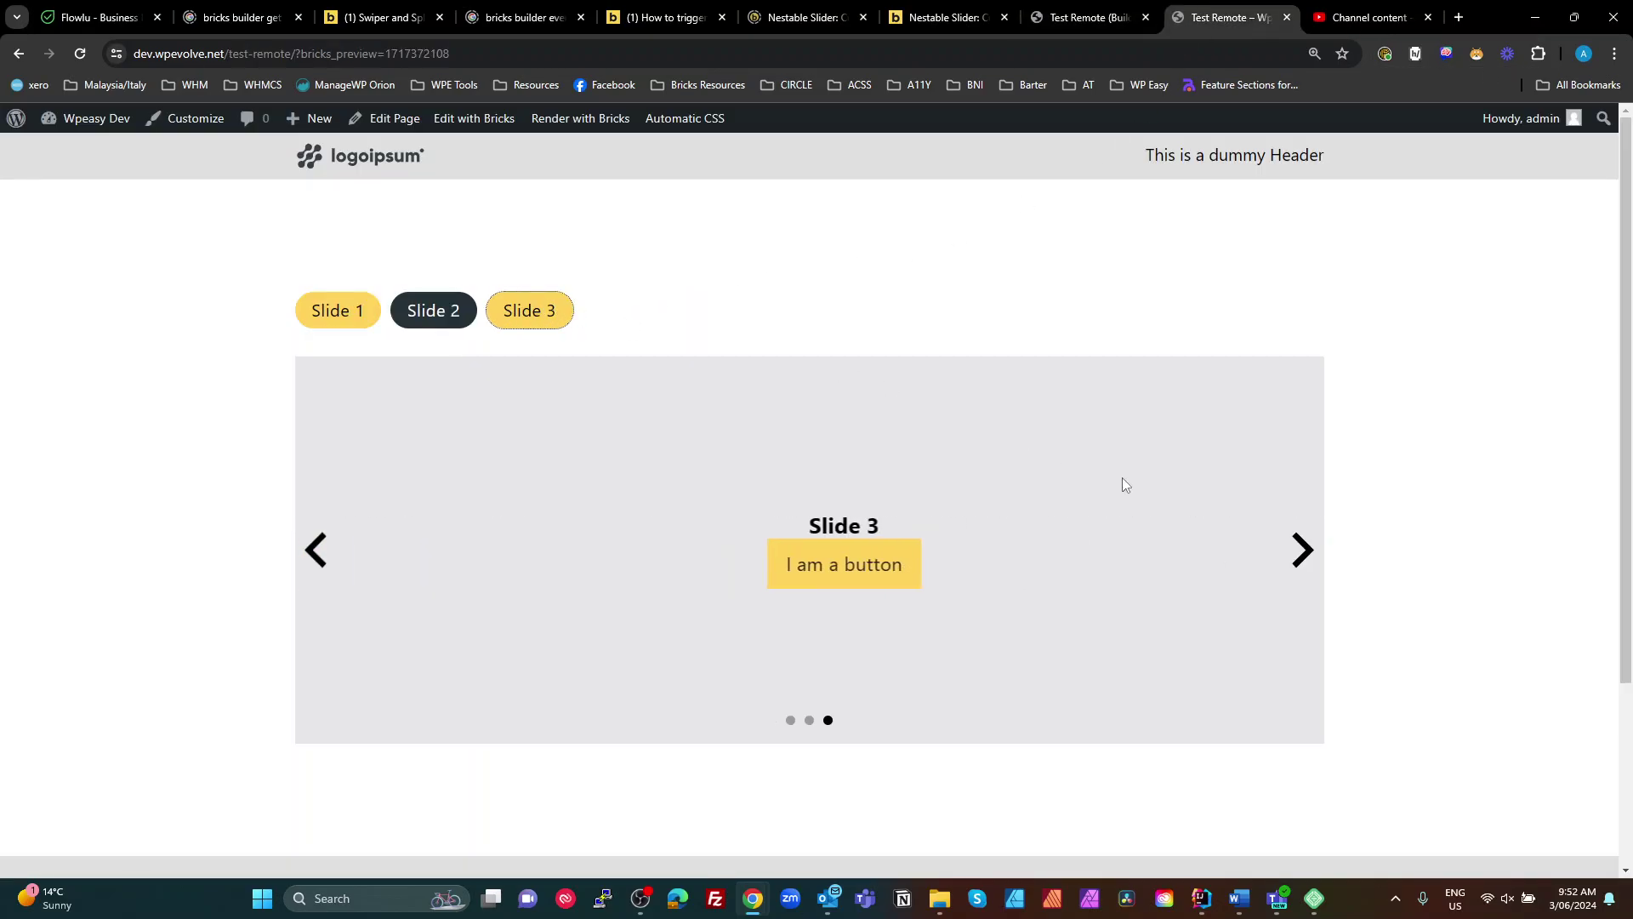
pyautogui.click(1301, 550)
pyautogui.click(316, 550)
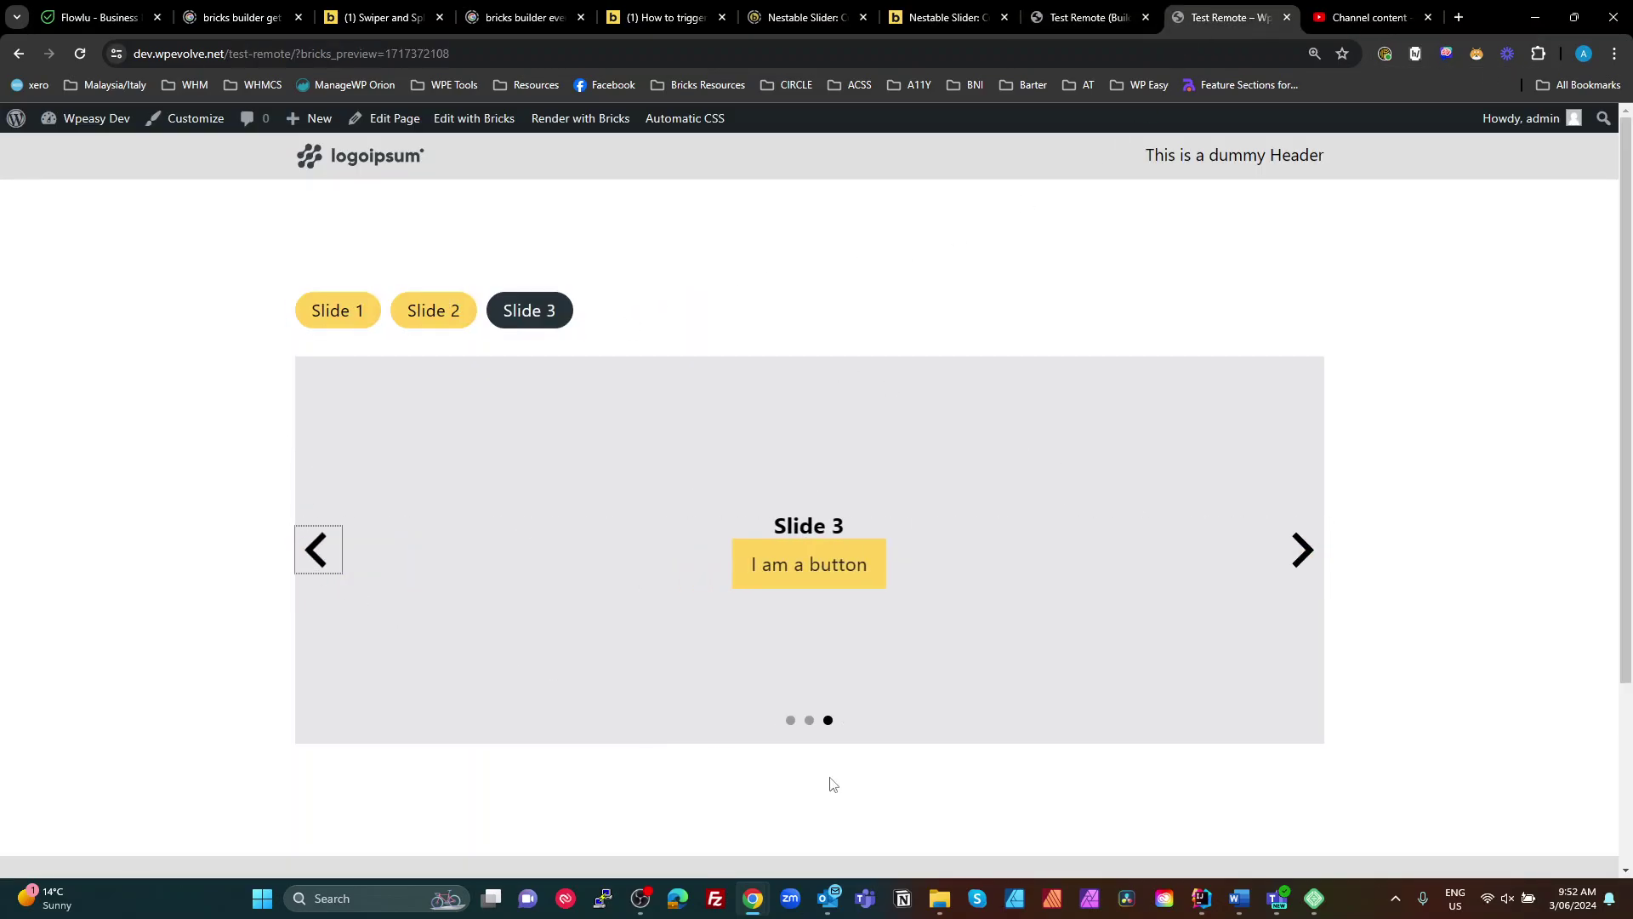
pyautogui.click(426, 309)
pyautogui.click(321, 310)
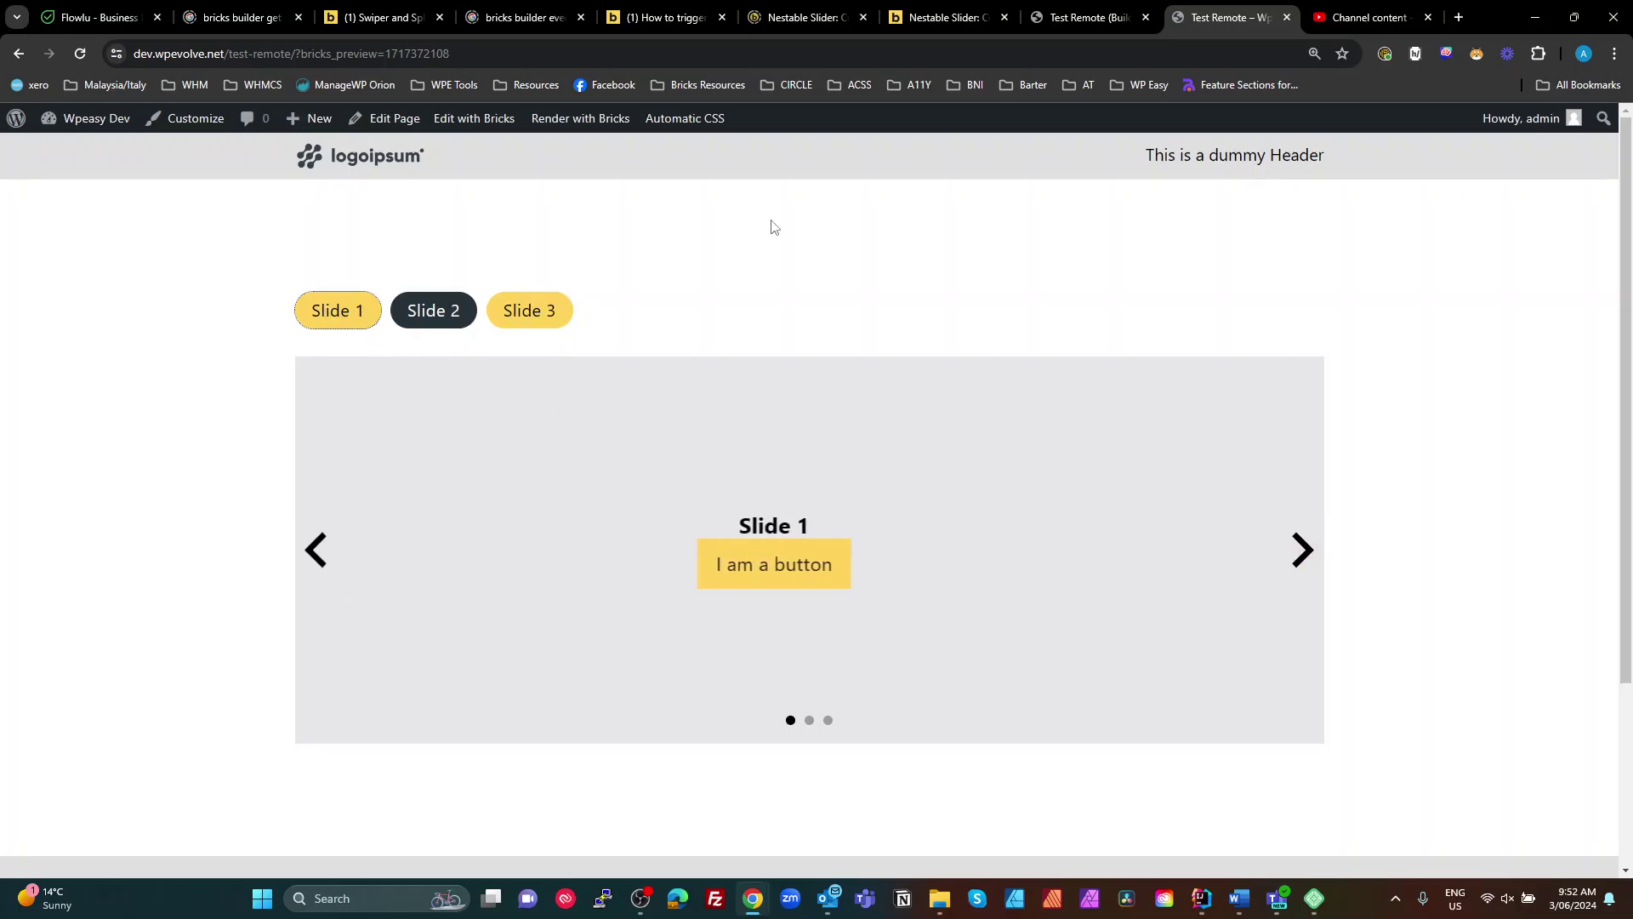
pyautogui.click(1138, 11)
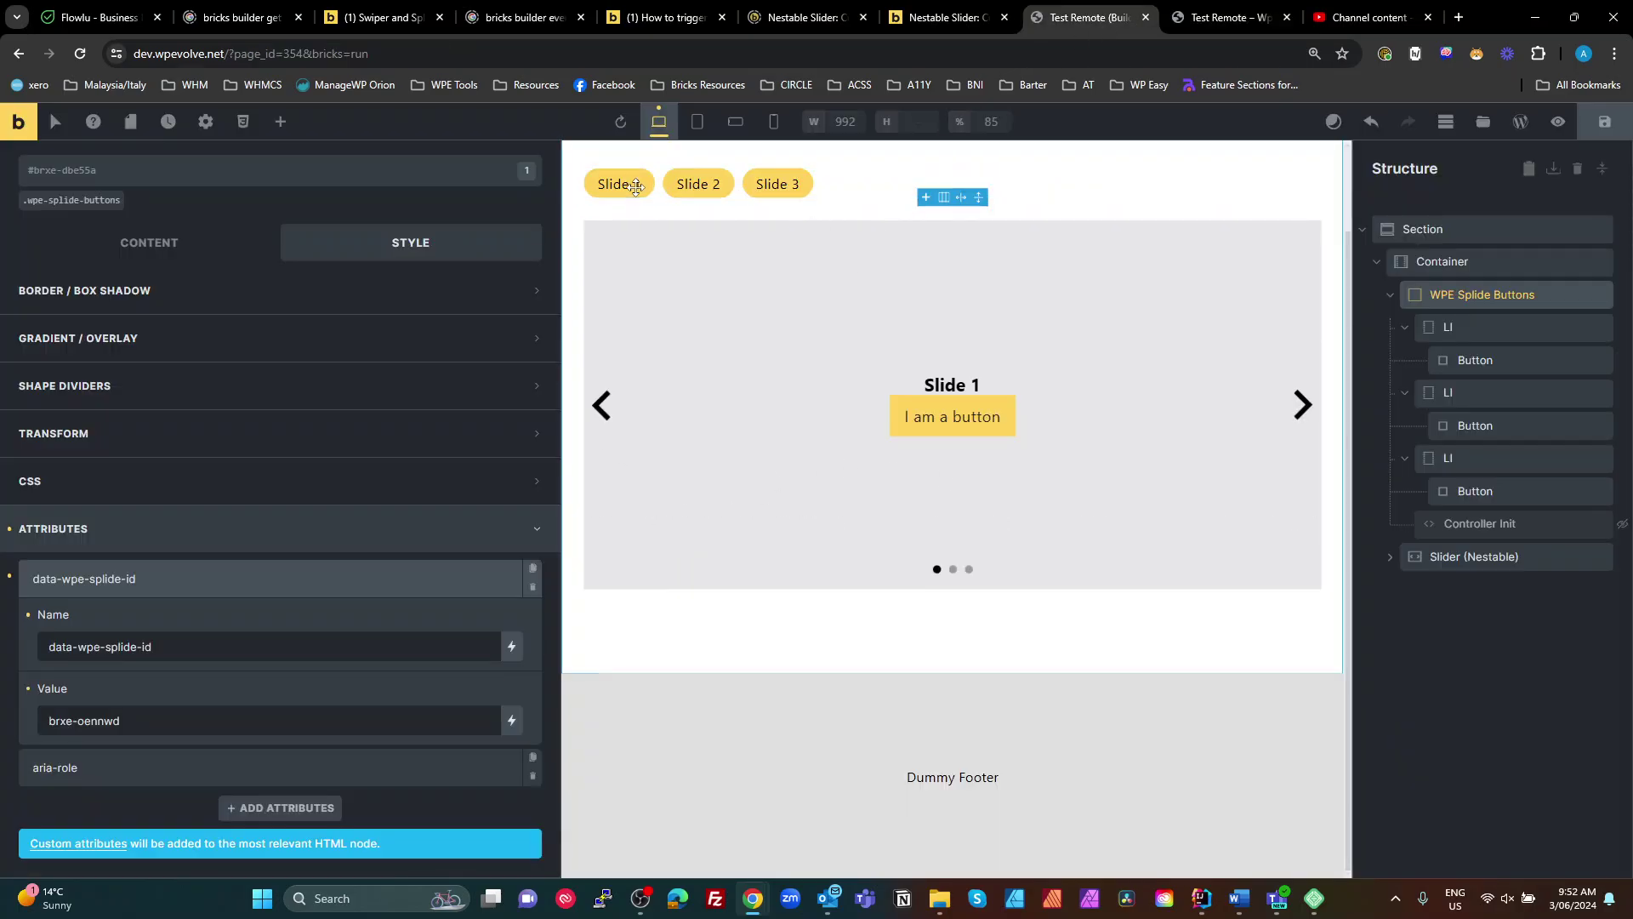
# Step: Replace the Slide 1, Slide 2 and Slide 3 button labels with About, Process and Promo
pyautogui.doubleClick(637, 186)
pyautogui.press('BackSpace')
pyautogui.press('BackSpace')
pyautogui.press('BackSpace')
pyautogui.press('BackSpace')
pyautogui.press('BackSpace')
pyautogui.press('BackSpace')
pyautogui.press('BackSpace')
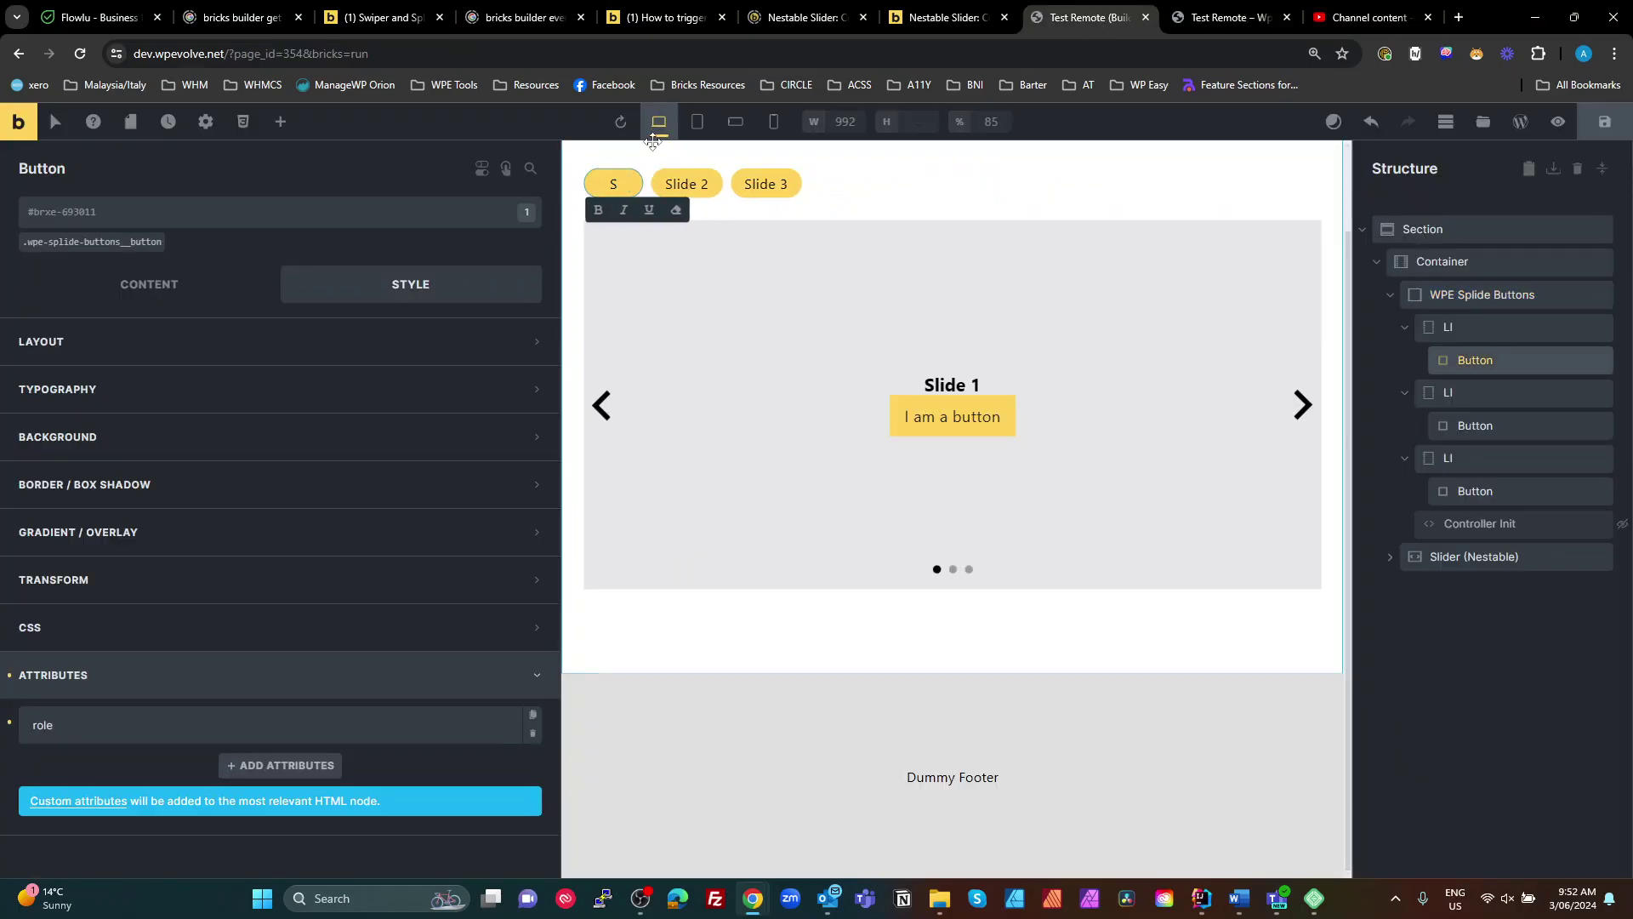
pyautogui.write('About')
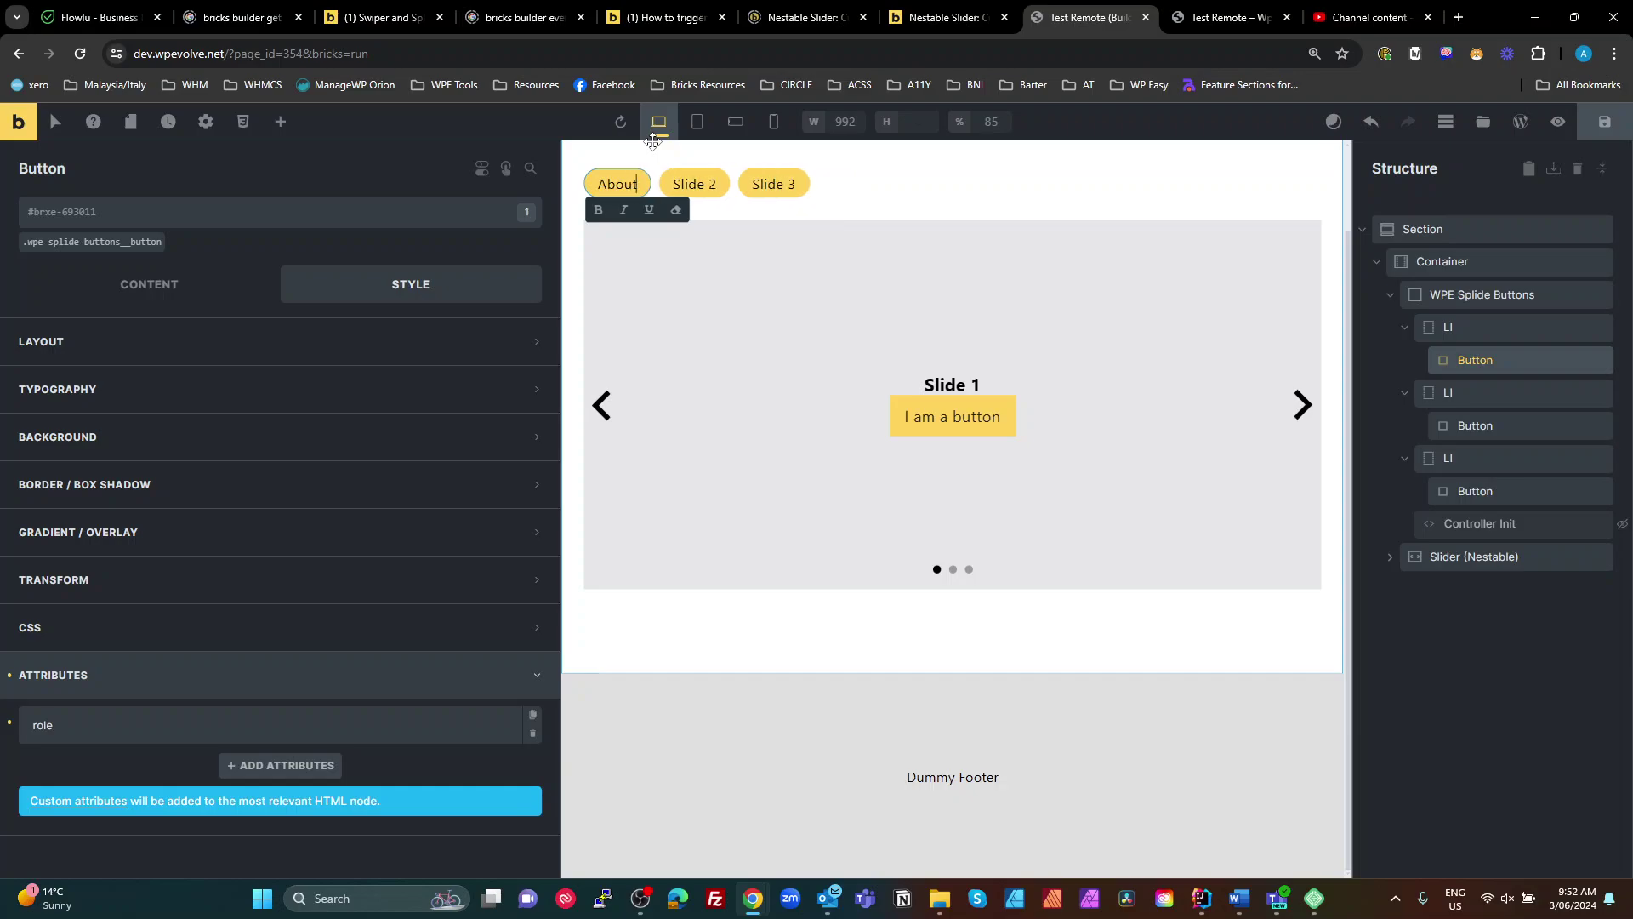
pyautogui.doubleClick(696, 179)
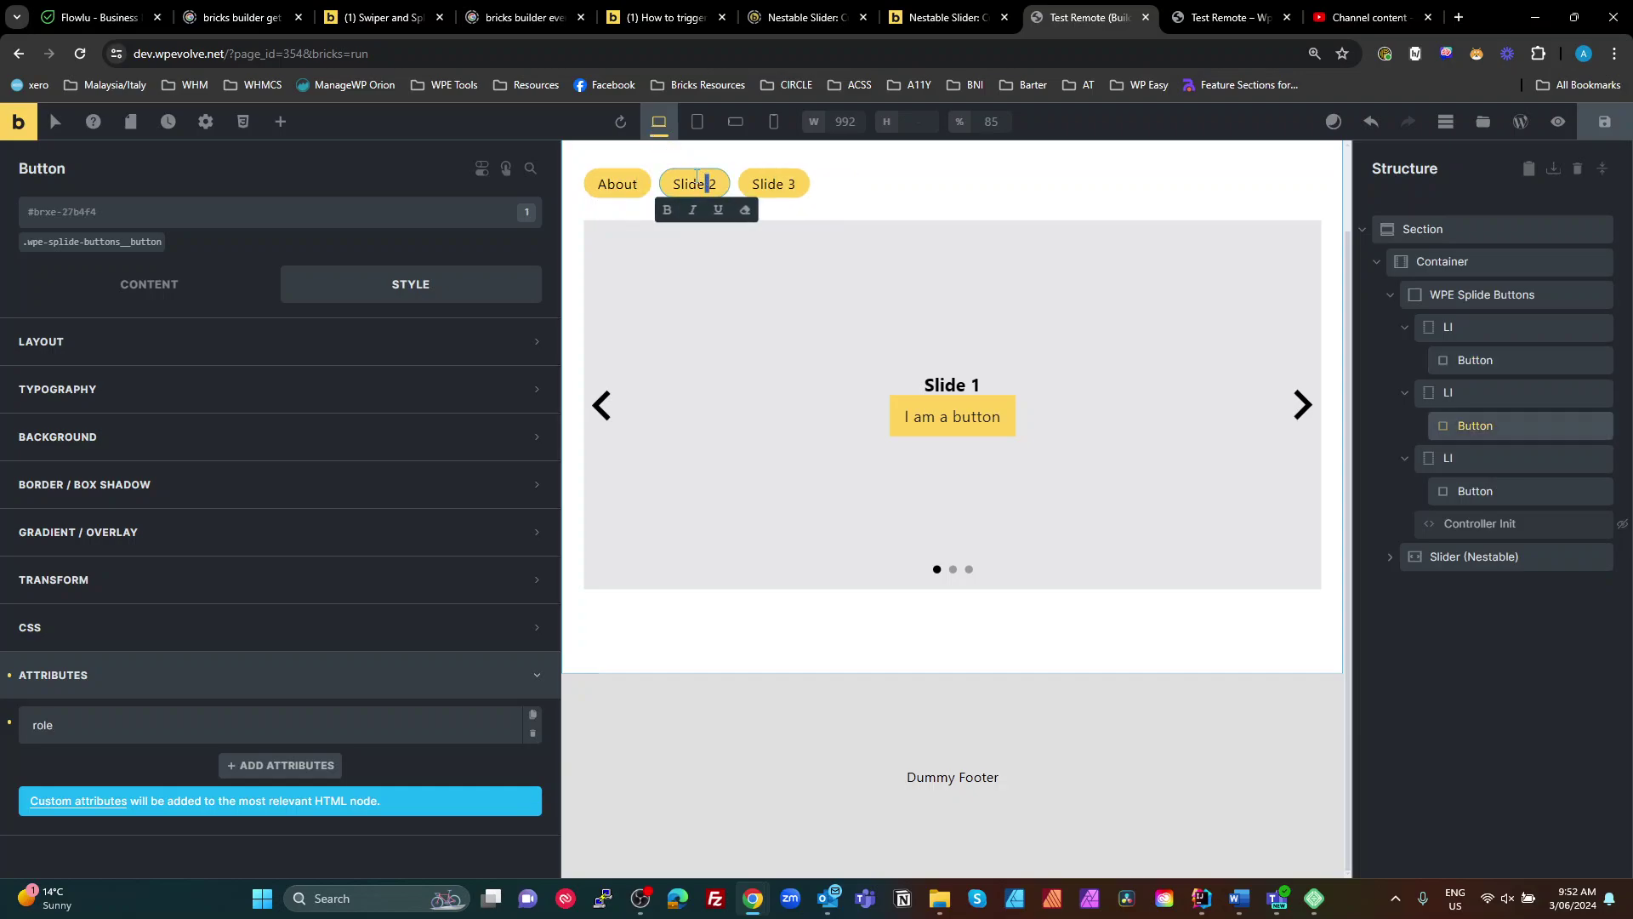
pyautogui.tripleClick(696, 184)
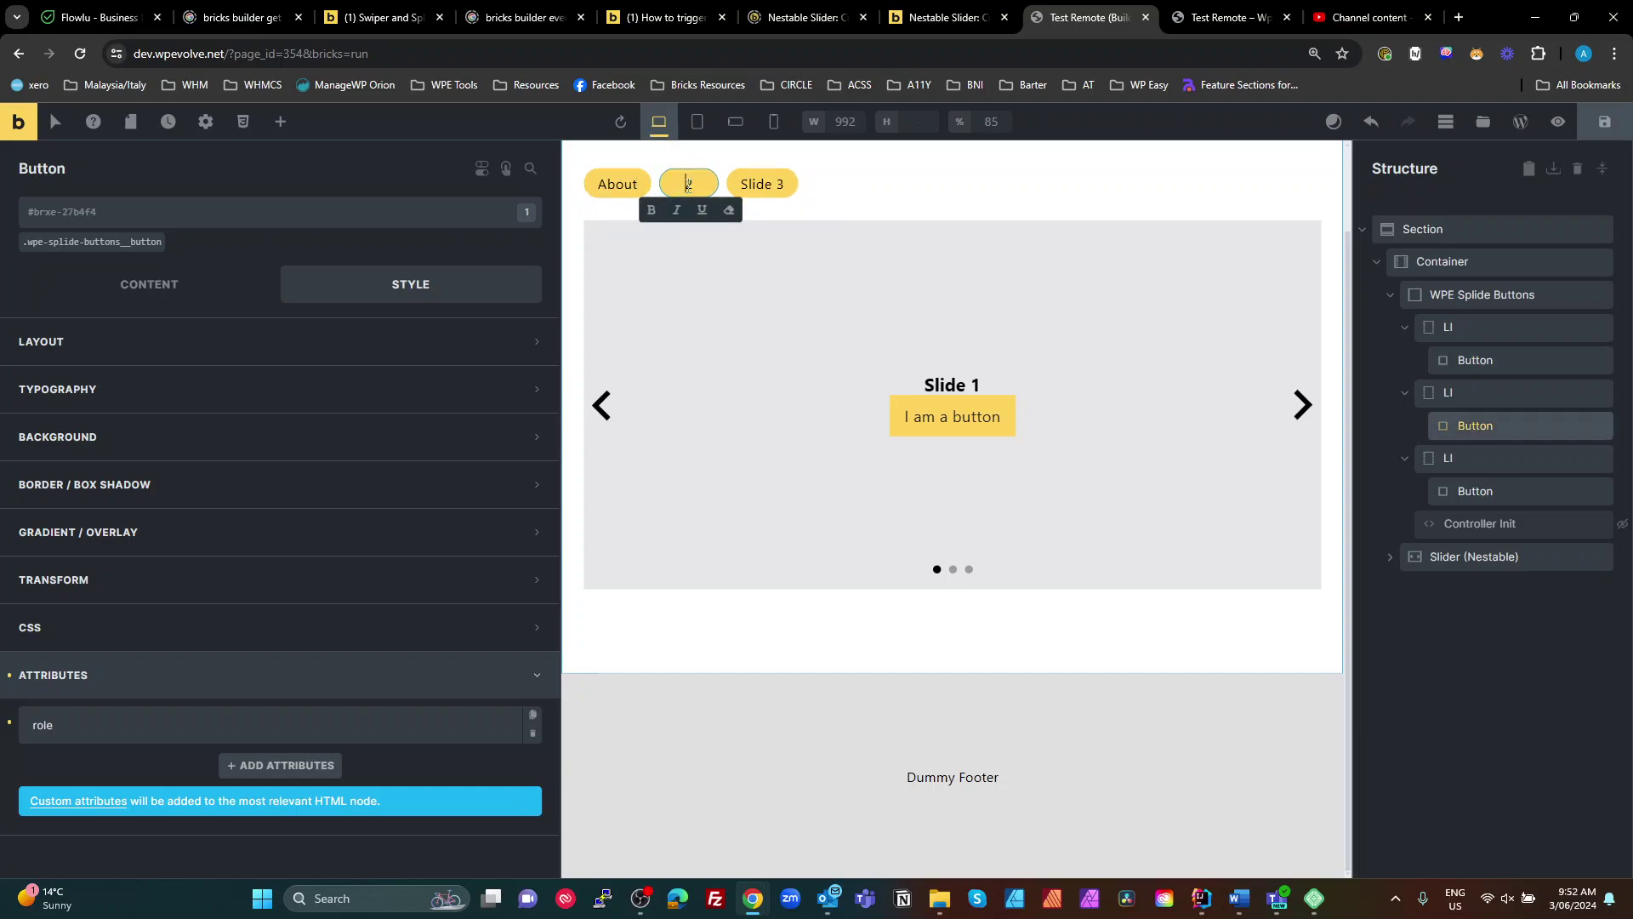
pyautogui.press('BackSpace')
pyautogui.write('Process')
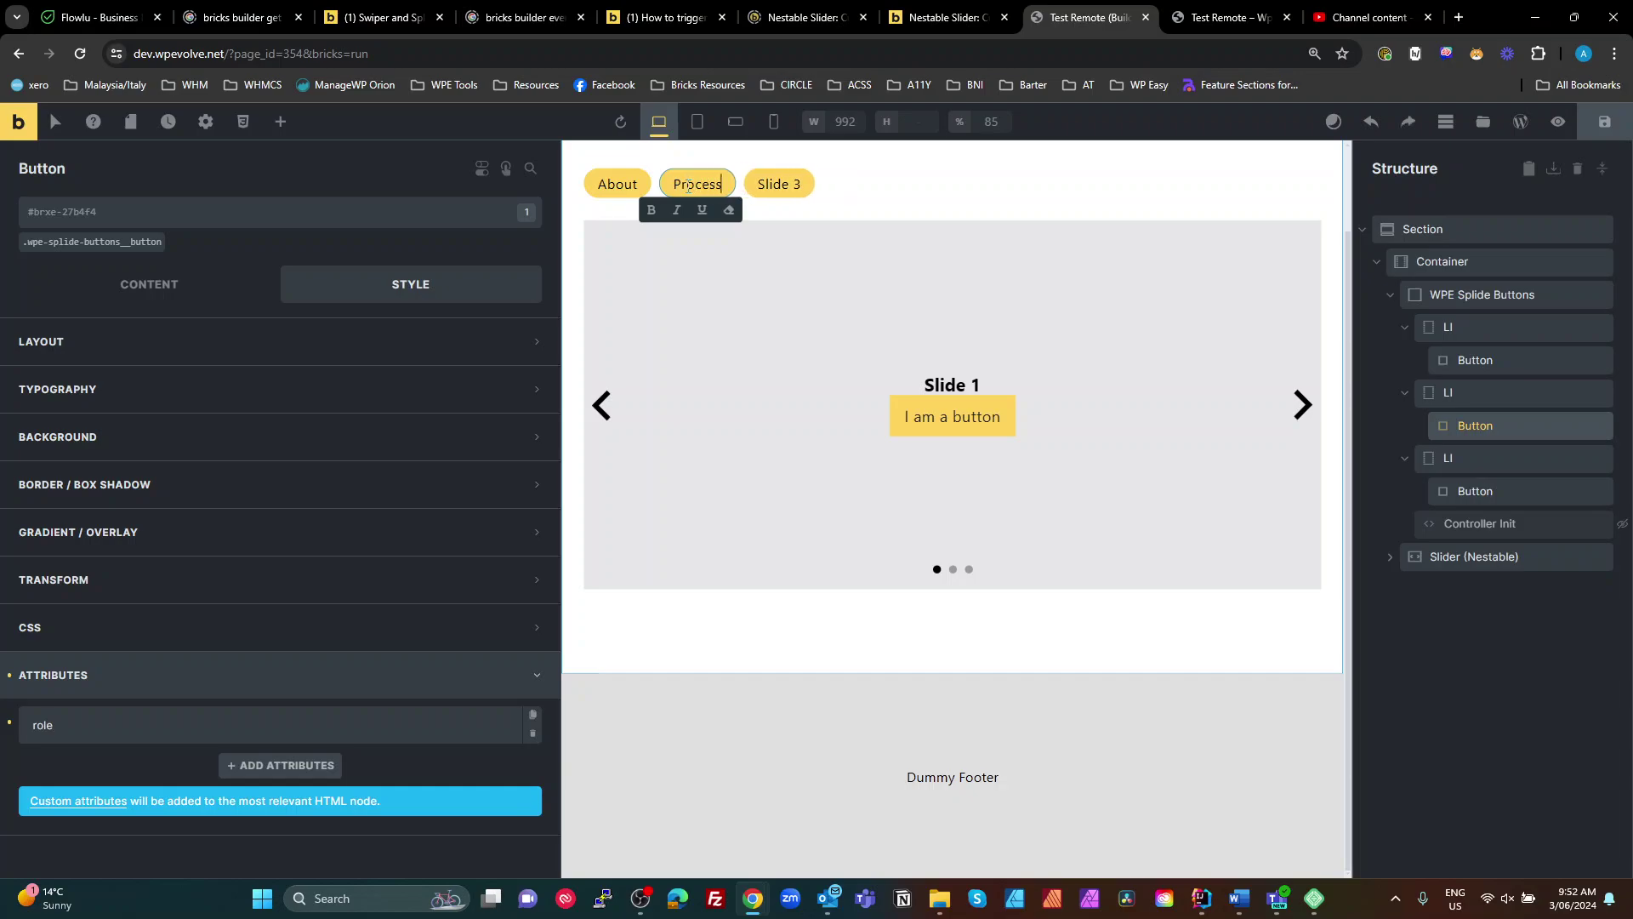
pyautogui.doubleClick(771, 170)
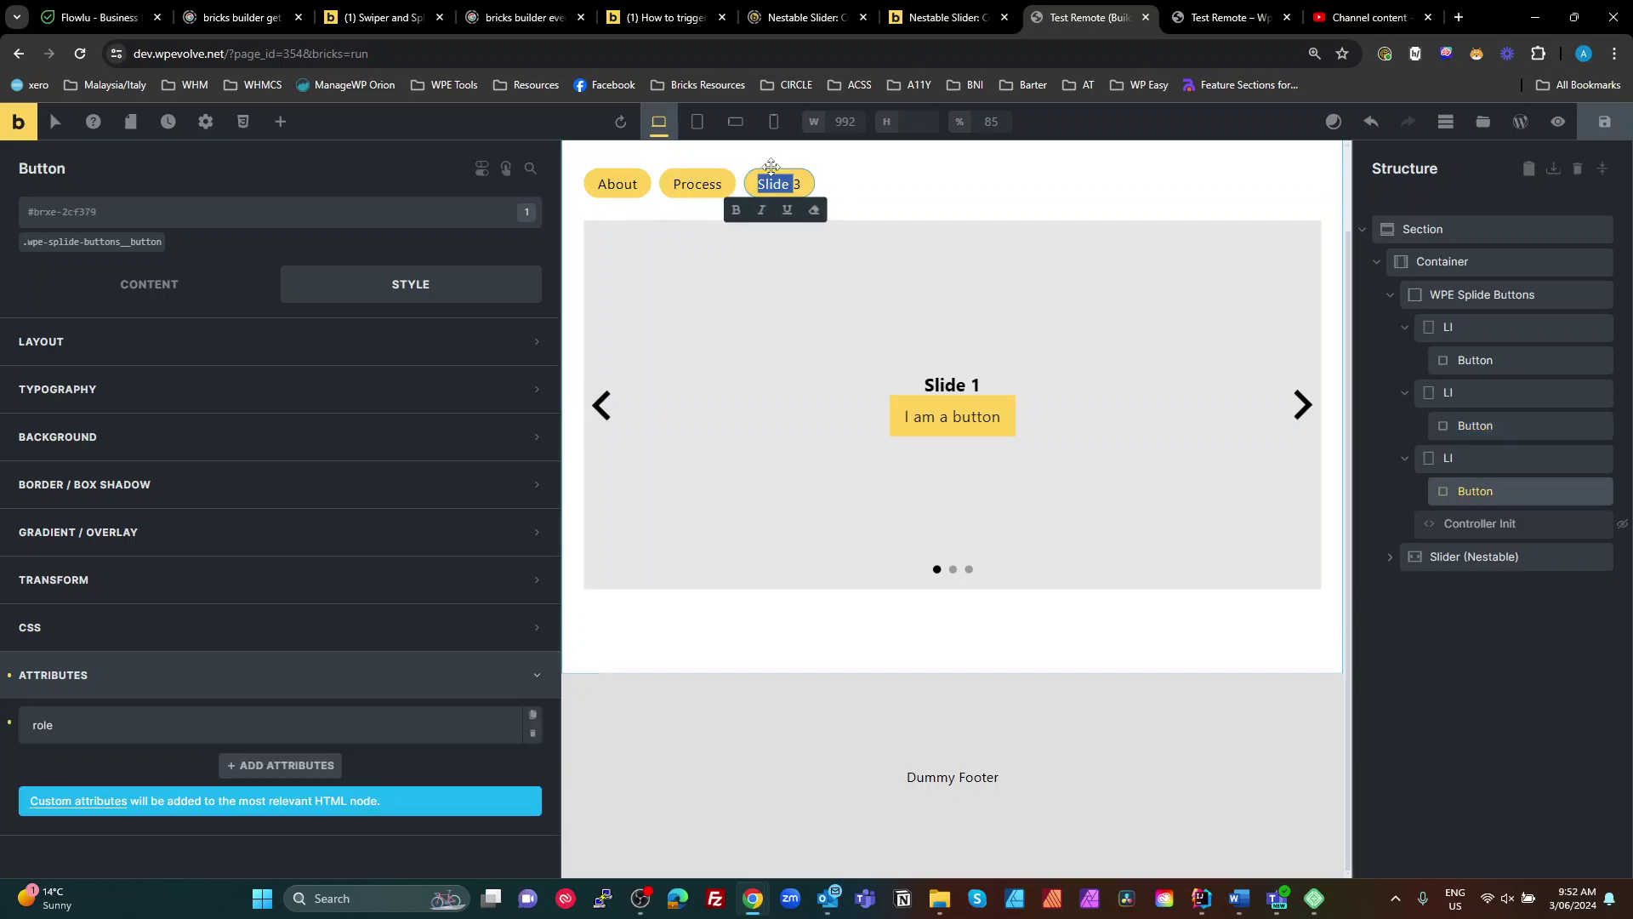
pyautogui.press('BackSpace')
pyautogui.write('I am a button')
pyautogui.write('Promo')
# Step: Save and preview, clicking Promo, Process and About to confirm each shows its slide
pyautogui.click(1605, 122)
pyautogui.click(1225, 17)
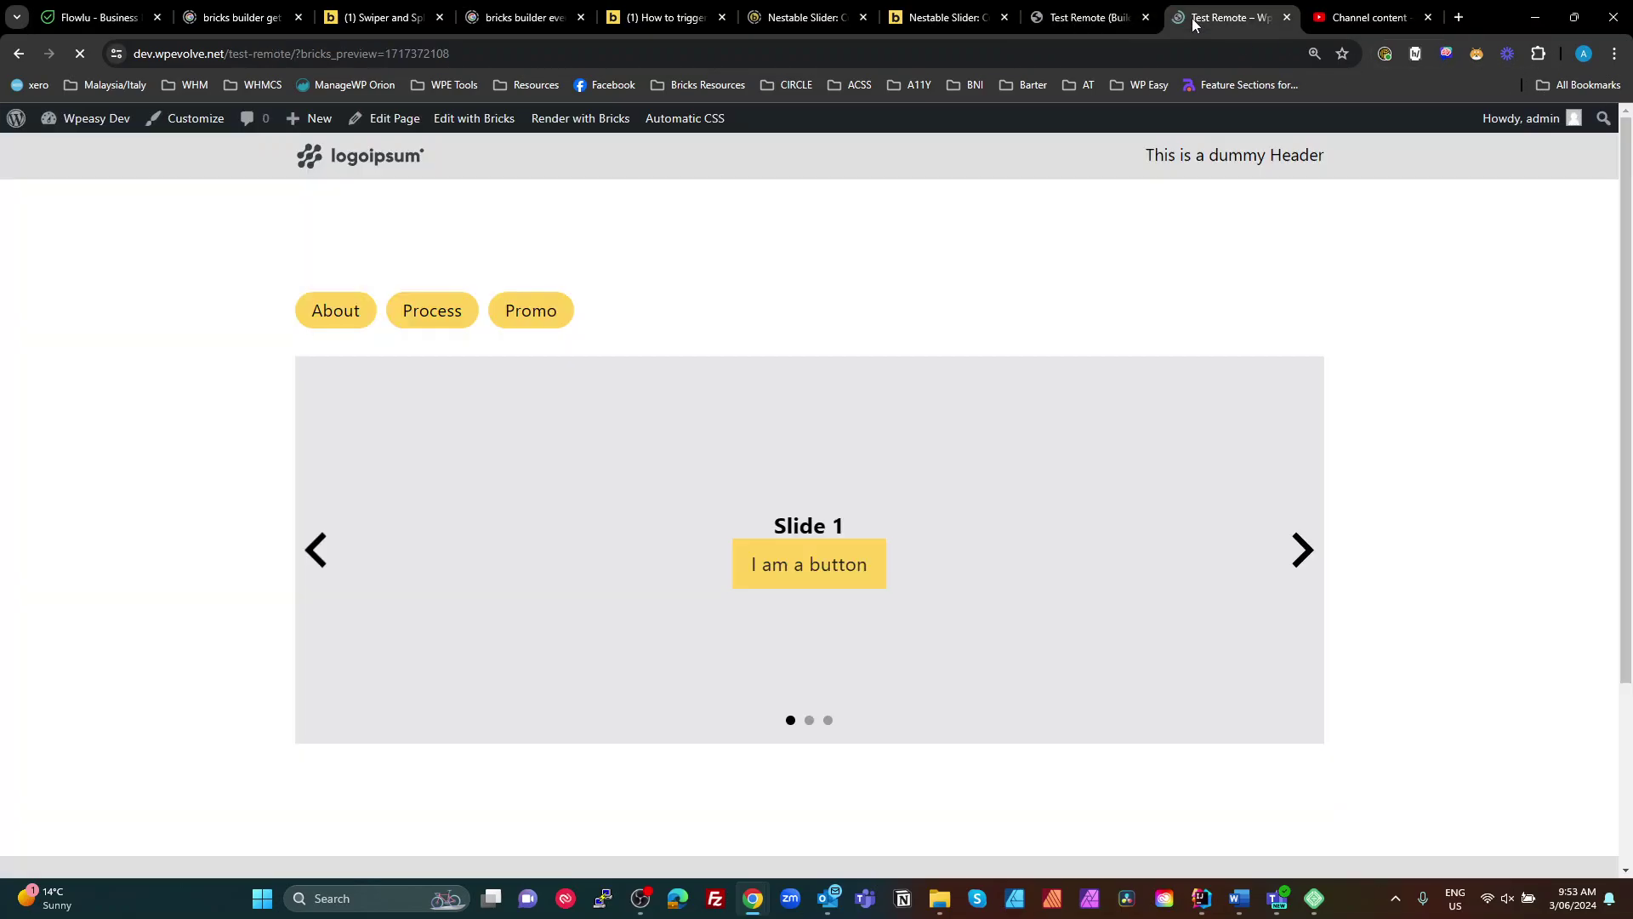
pyautogui.click(530, 314)
pyautogui.click(456, 317)
pyautogui.click(351, 317)
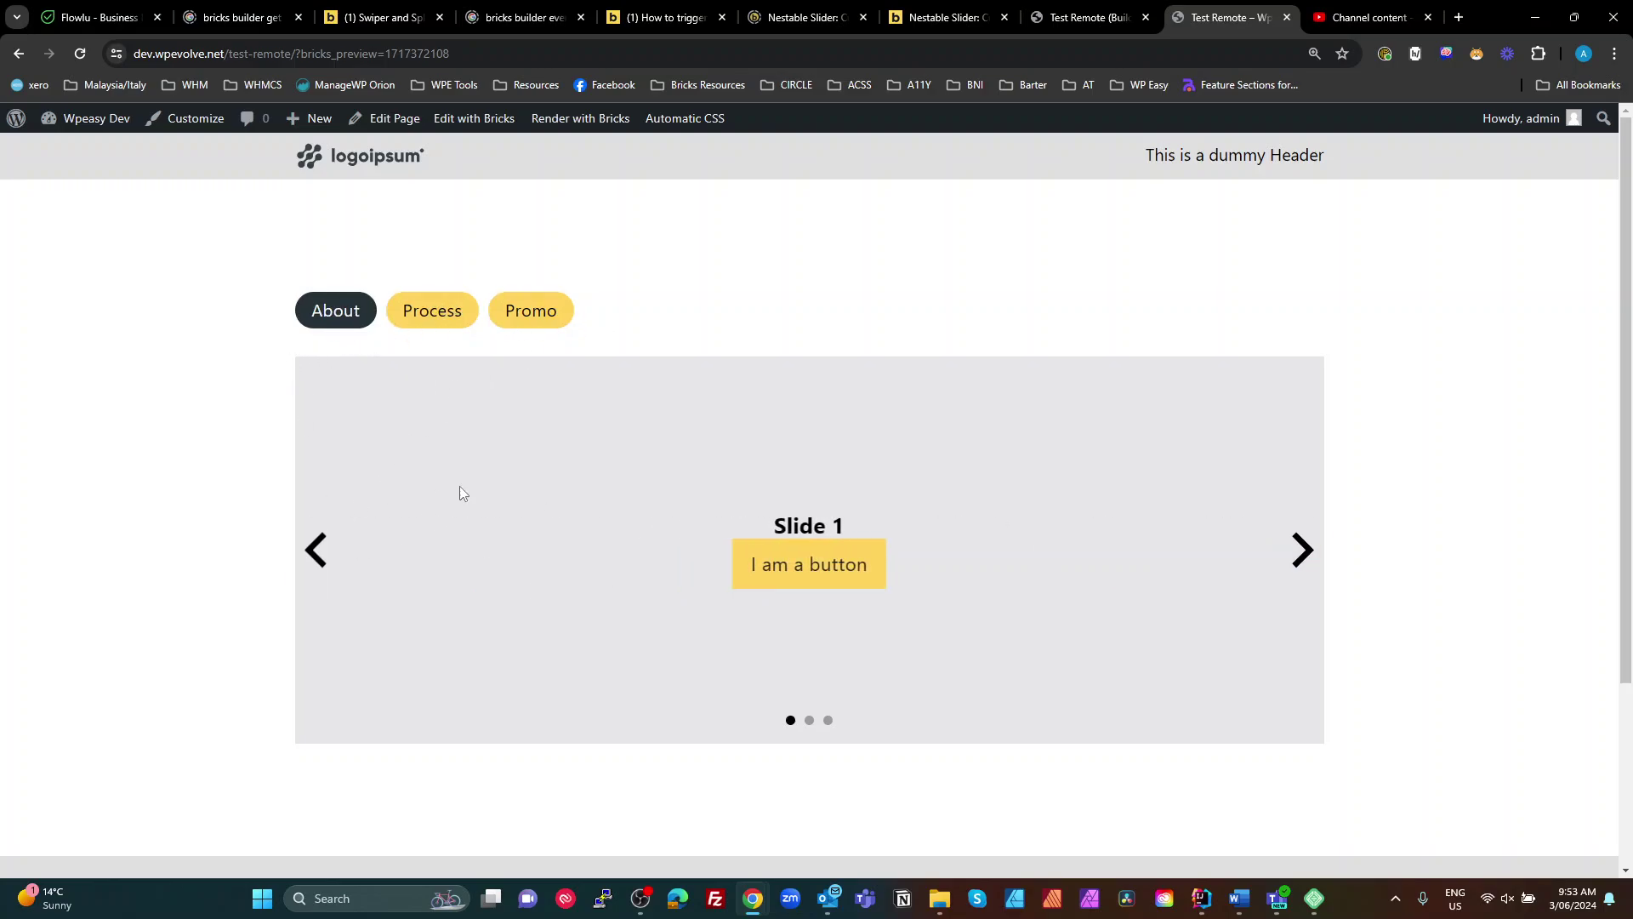
pyautogui.click(525, 323)
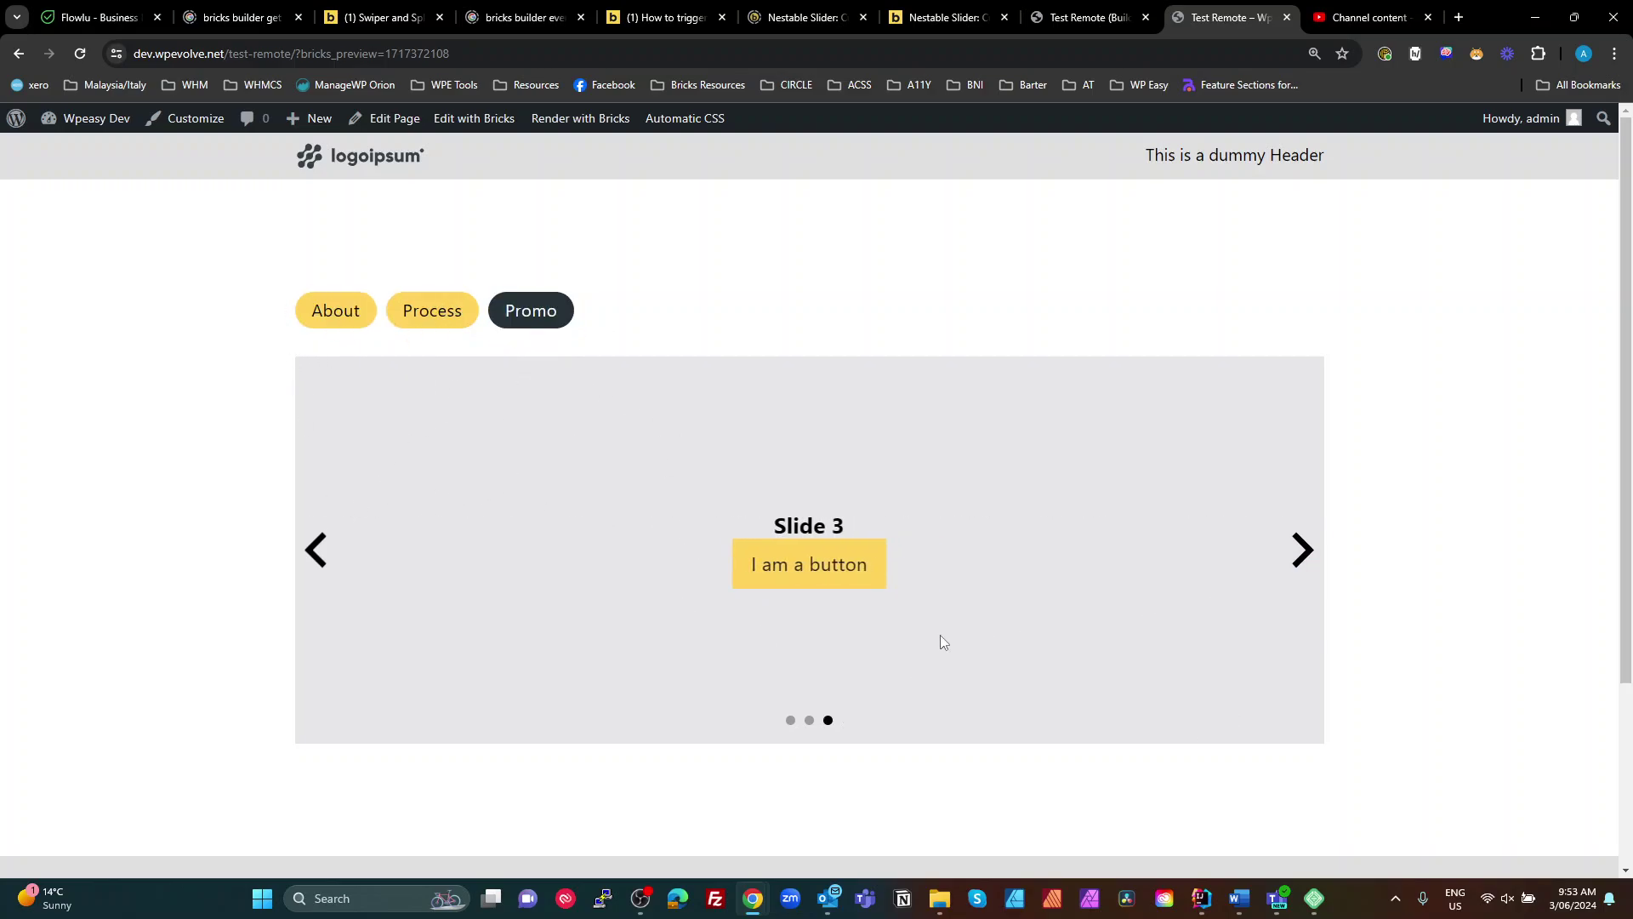
pyautogui.click(450, 318)
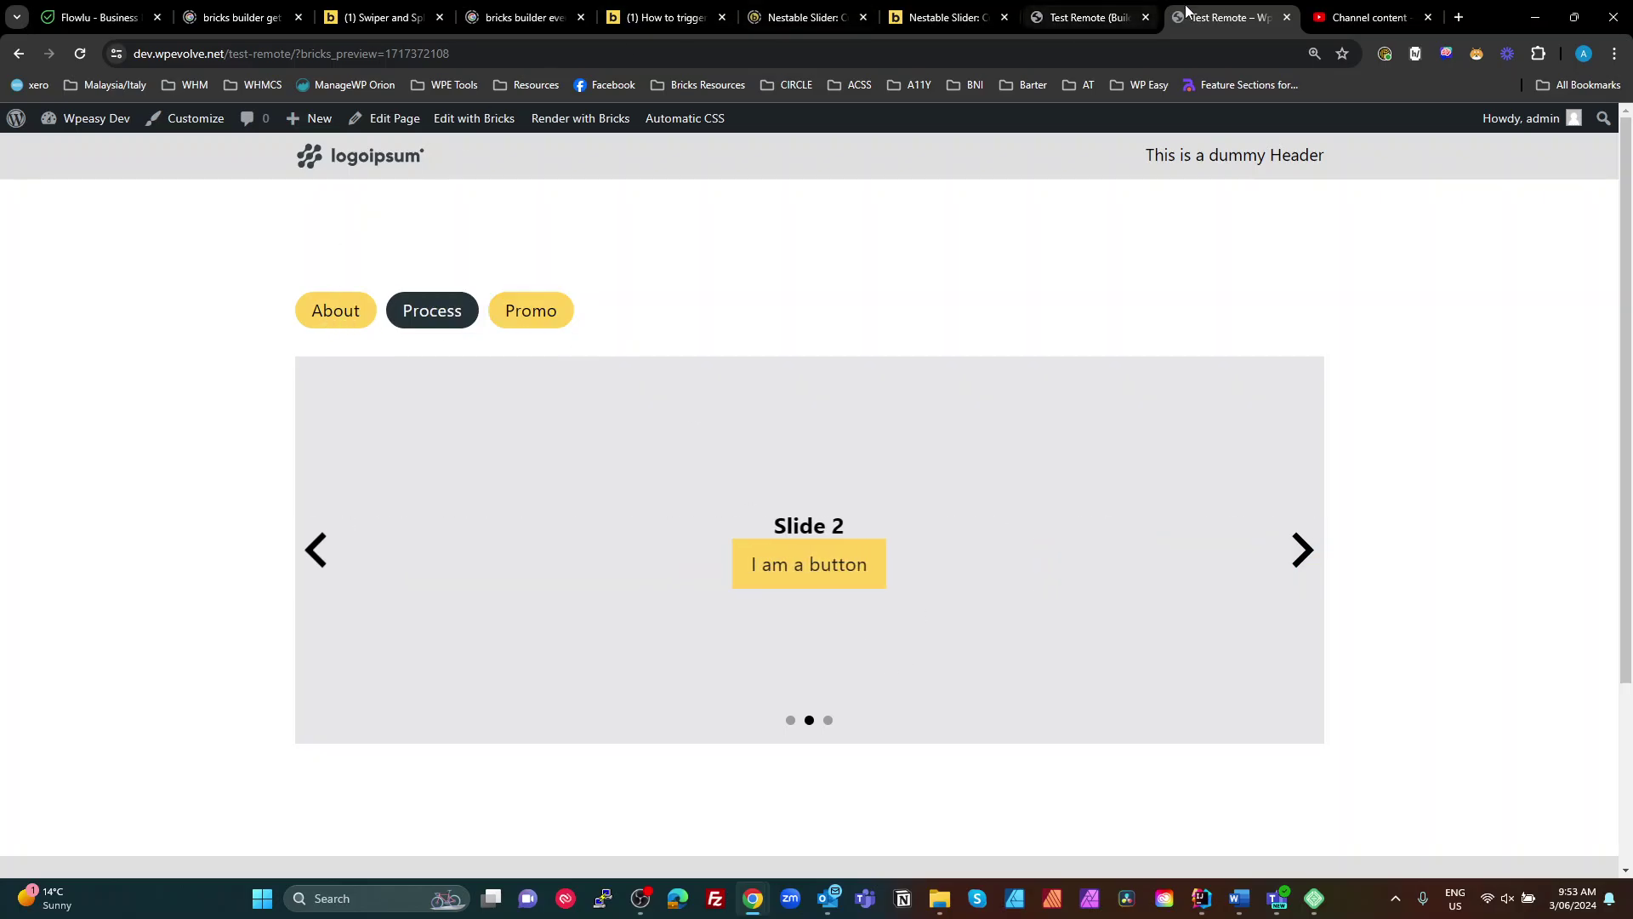
# Step: Duplicate Slide 3 in the nestable slider and change the copy's heading to Slide 4
pyautogui.click(1076, 19)
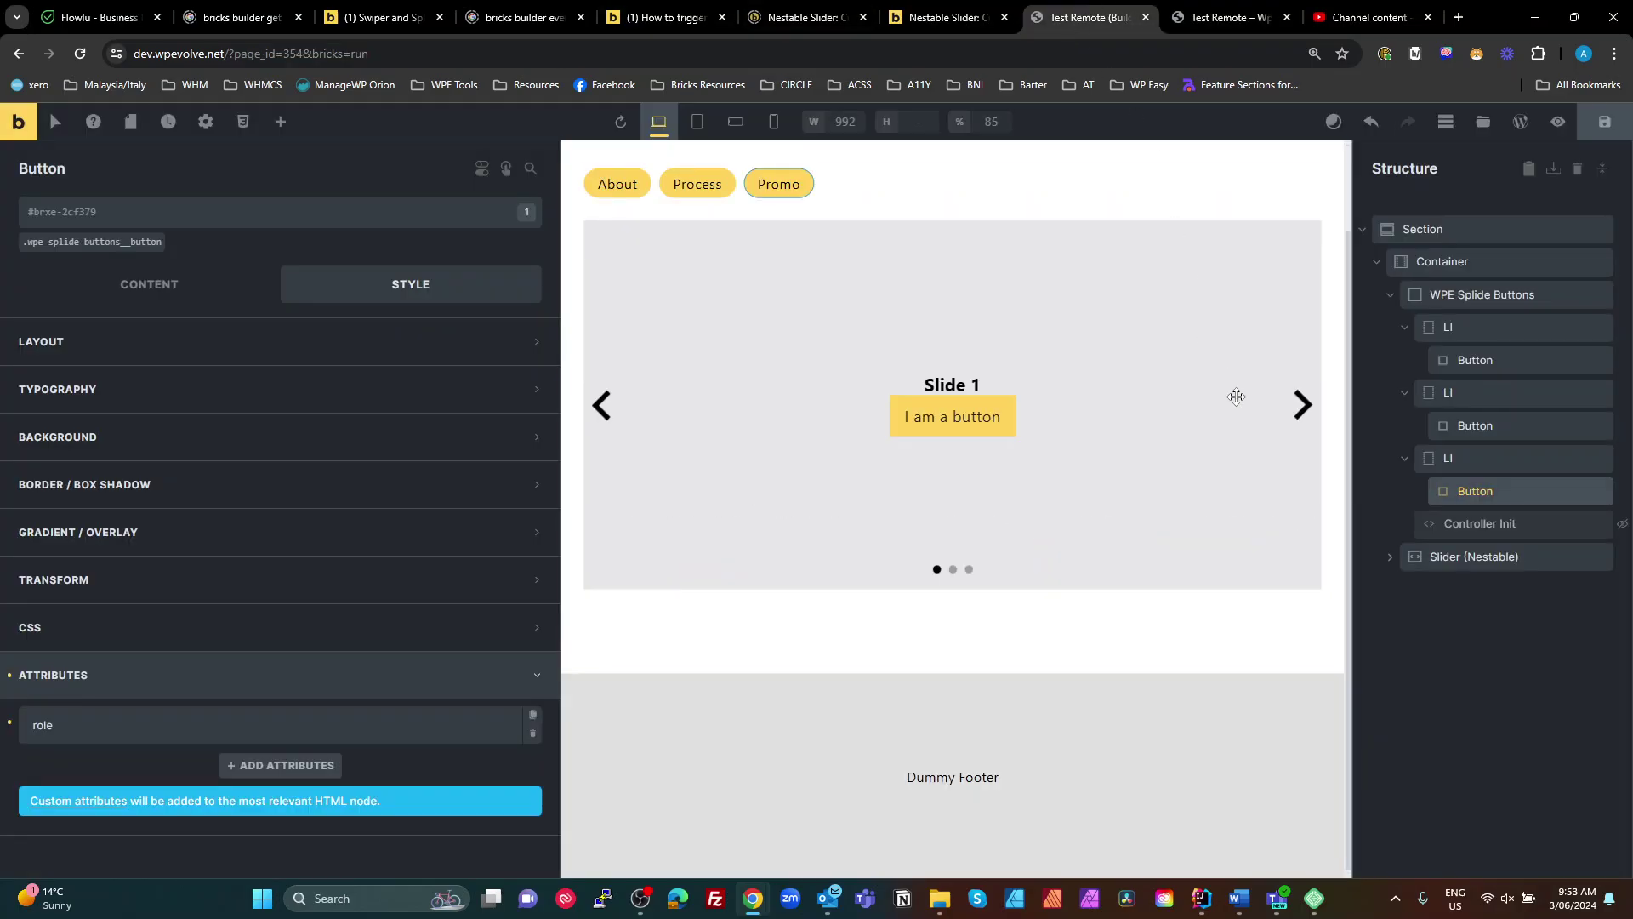
pyautogui.click(1392, 558)
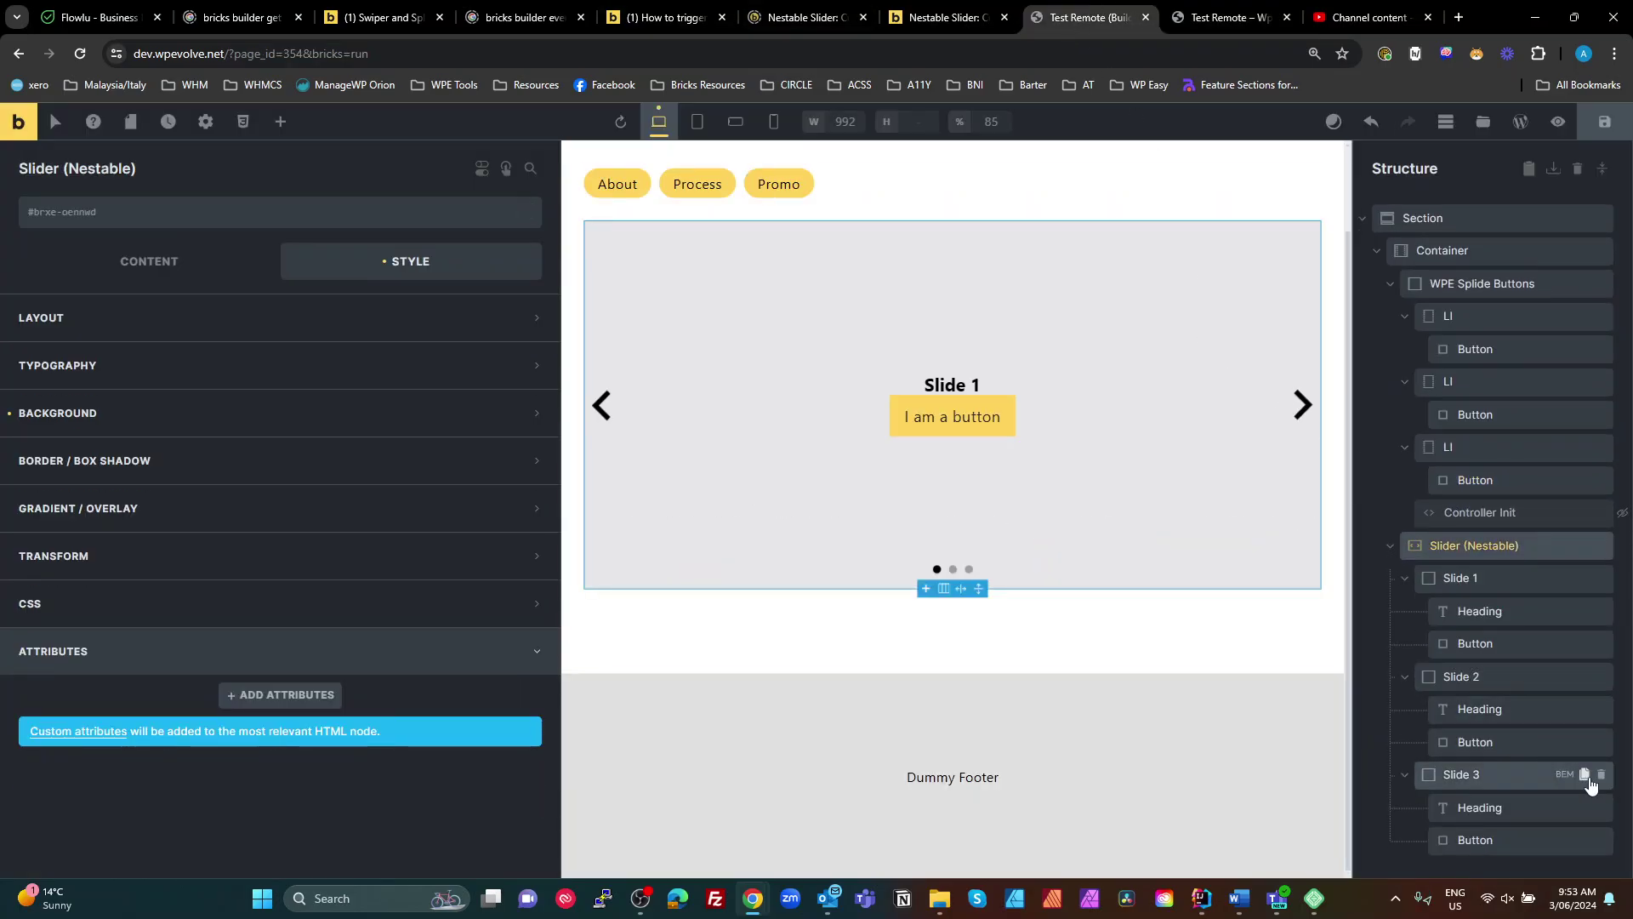
pyautogui.click(1585, 775)
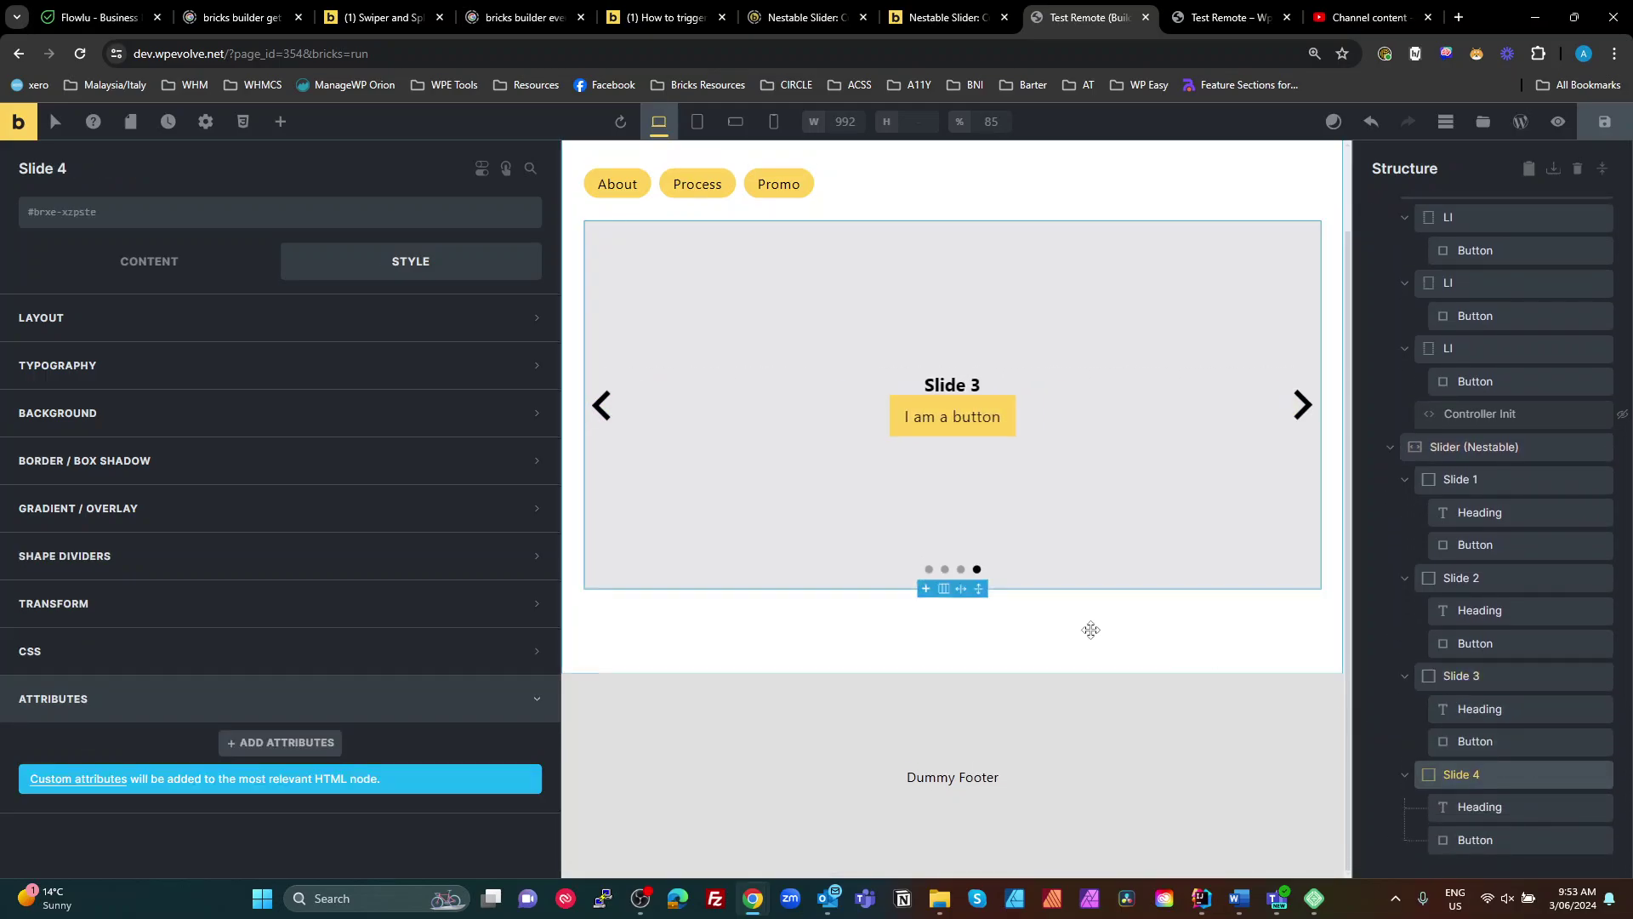
pyautogui.click(974, 387)
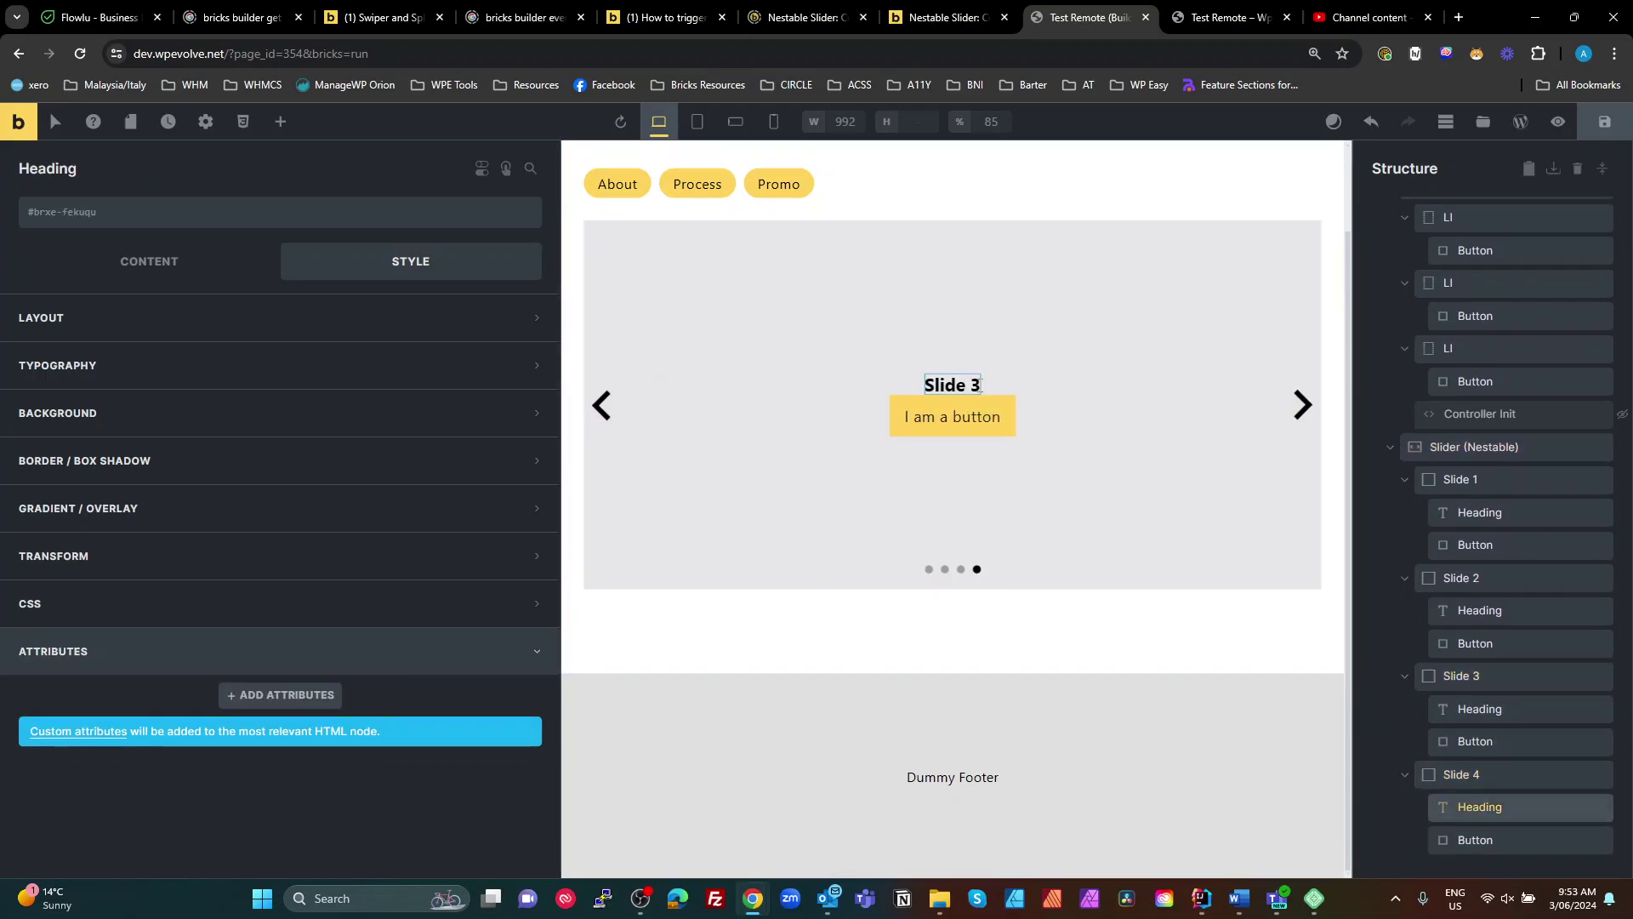
pyautogui.tripleClick(975, 381)
pyautogui.press('BackSpace')
pyautogui.press('BackSpace')
pyautogui.write('4')
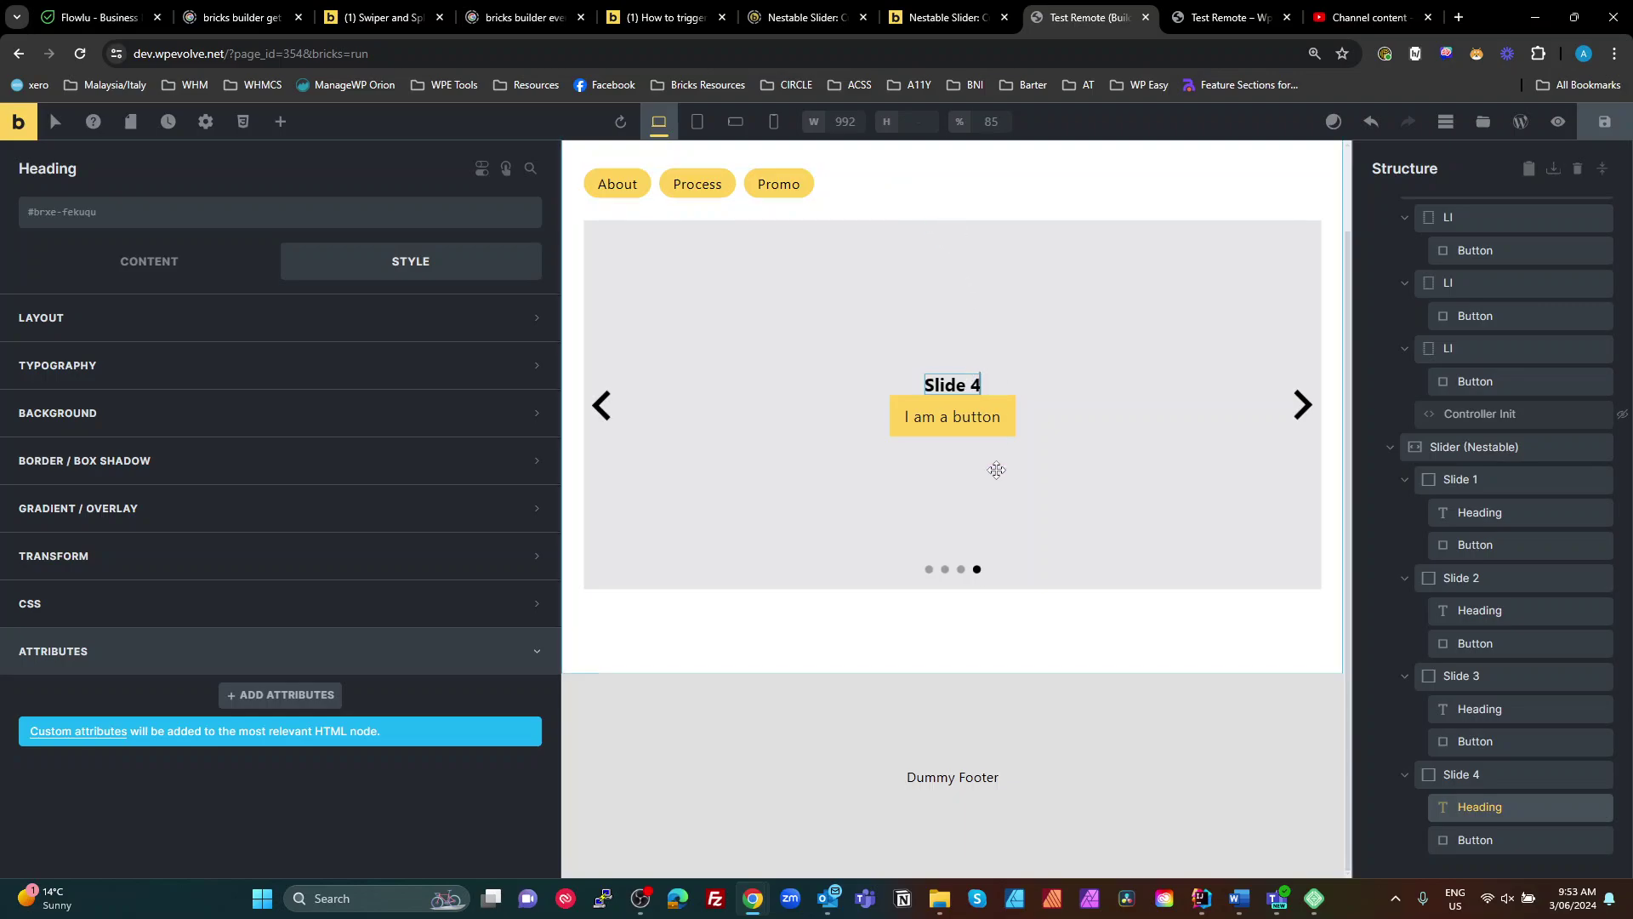
# Step: Duplicate the Promo button's list item, relabel the copy Test, and save
pyautogui.click(784, 188)
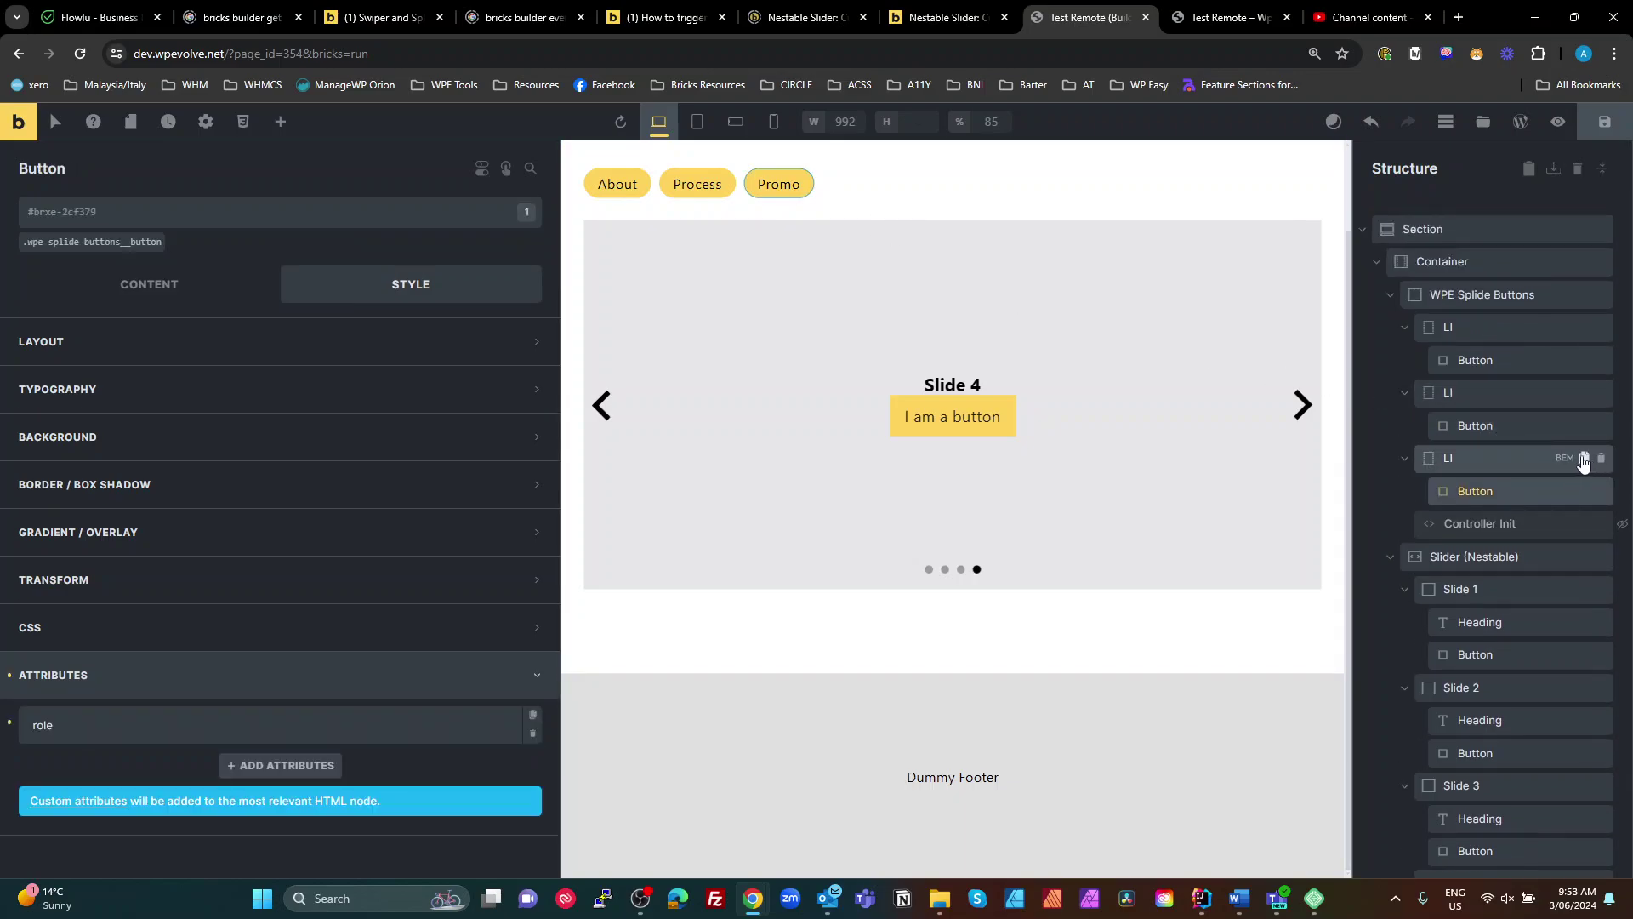
pyautogui.click(1584, 460)
pyautogui.click(1456, 554)
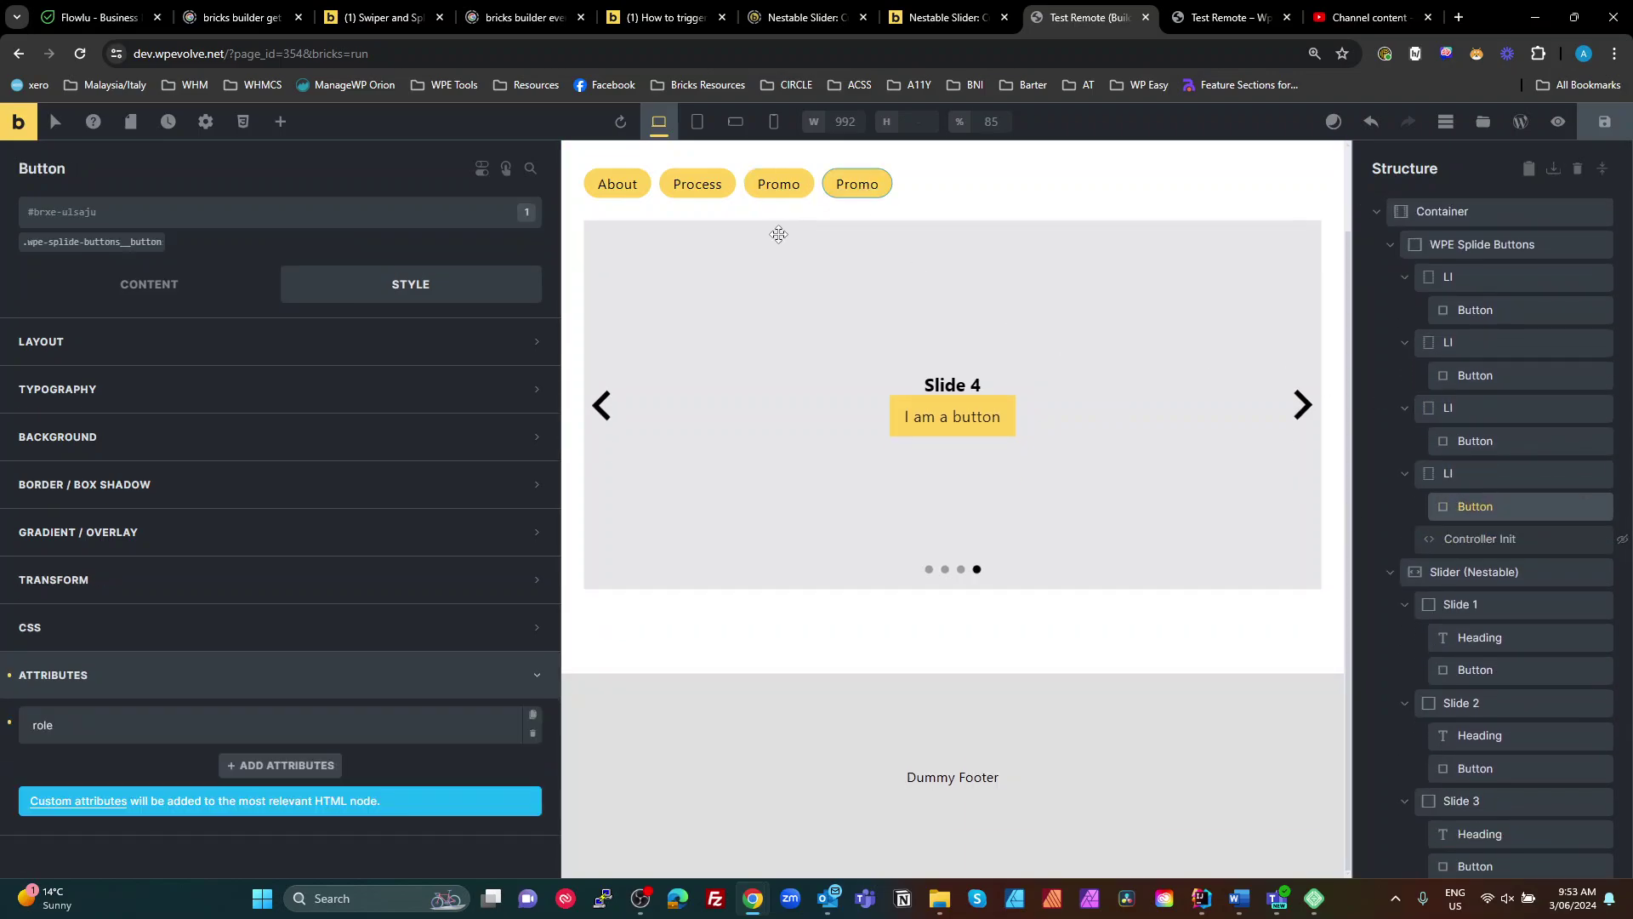
pyautogui.doubleClick(849, 180)
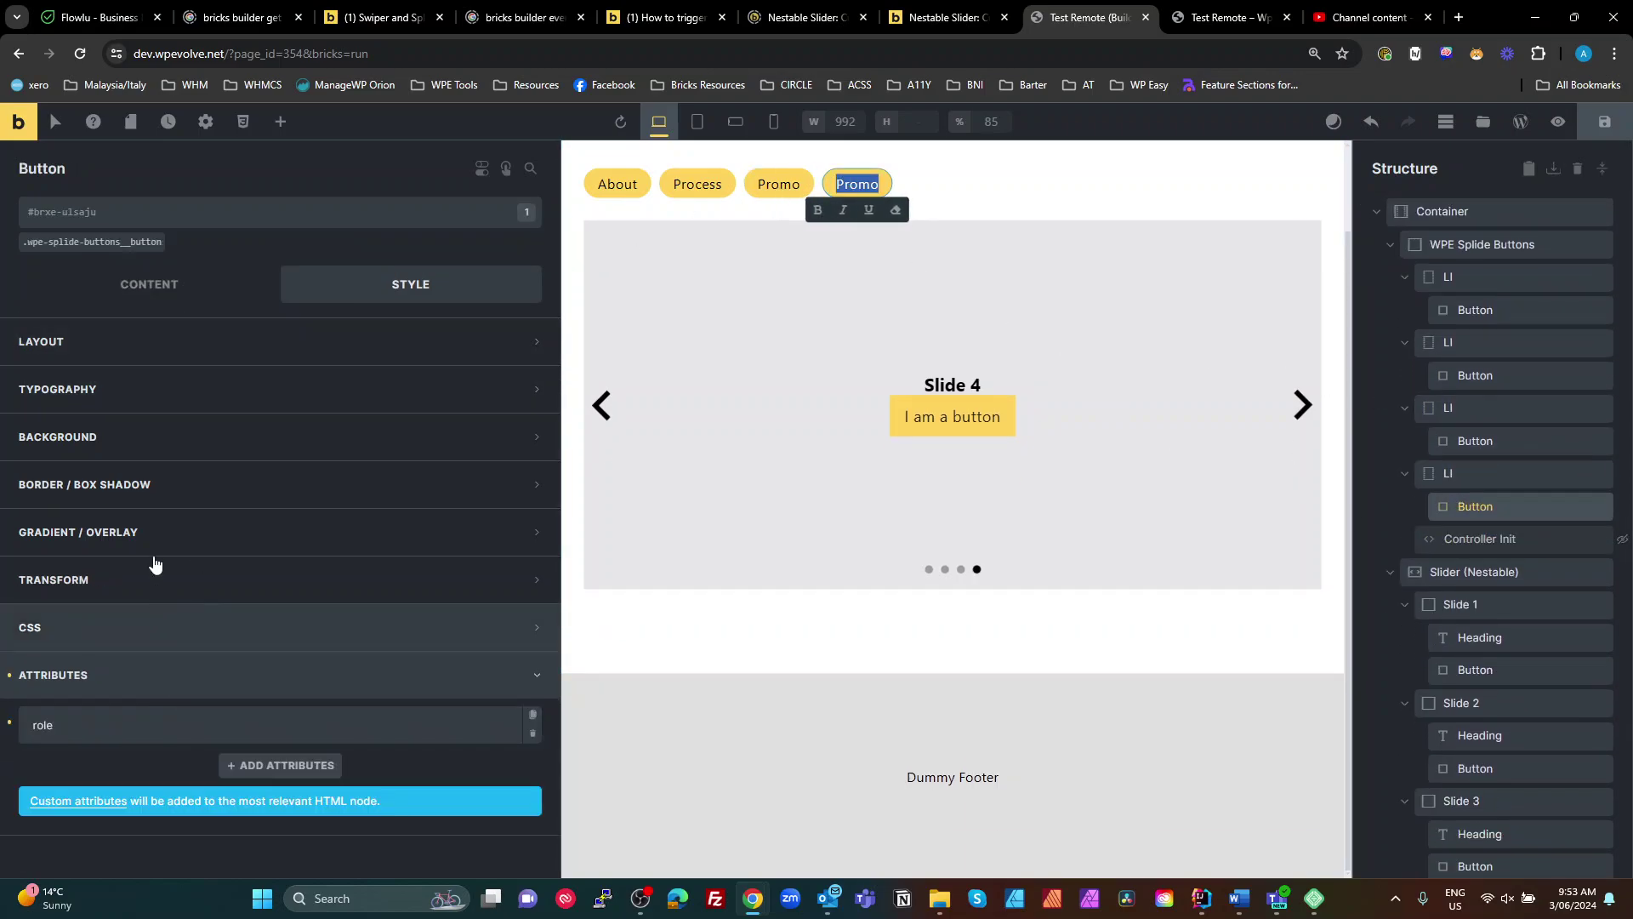
pyautogui.click(133, 292)
pyautogui.tripleClick(198, 341)
pyautogui.write('Test')
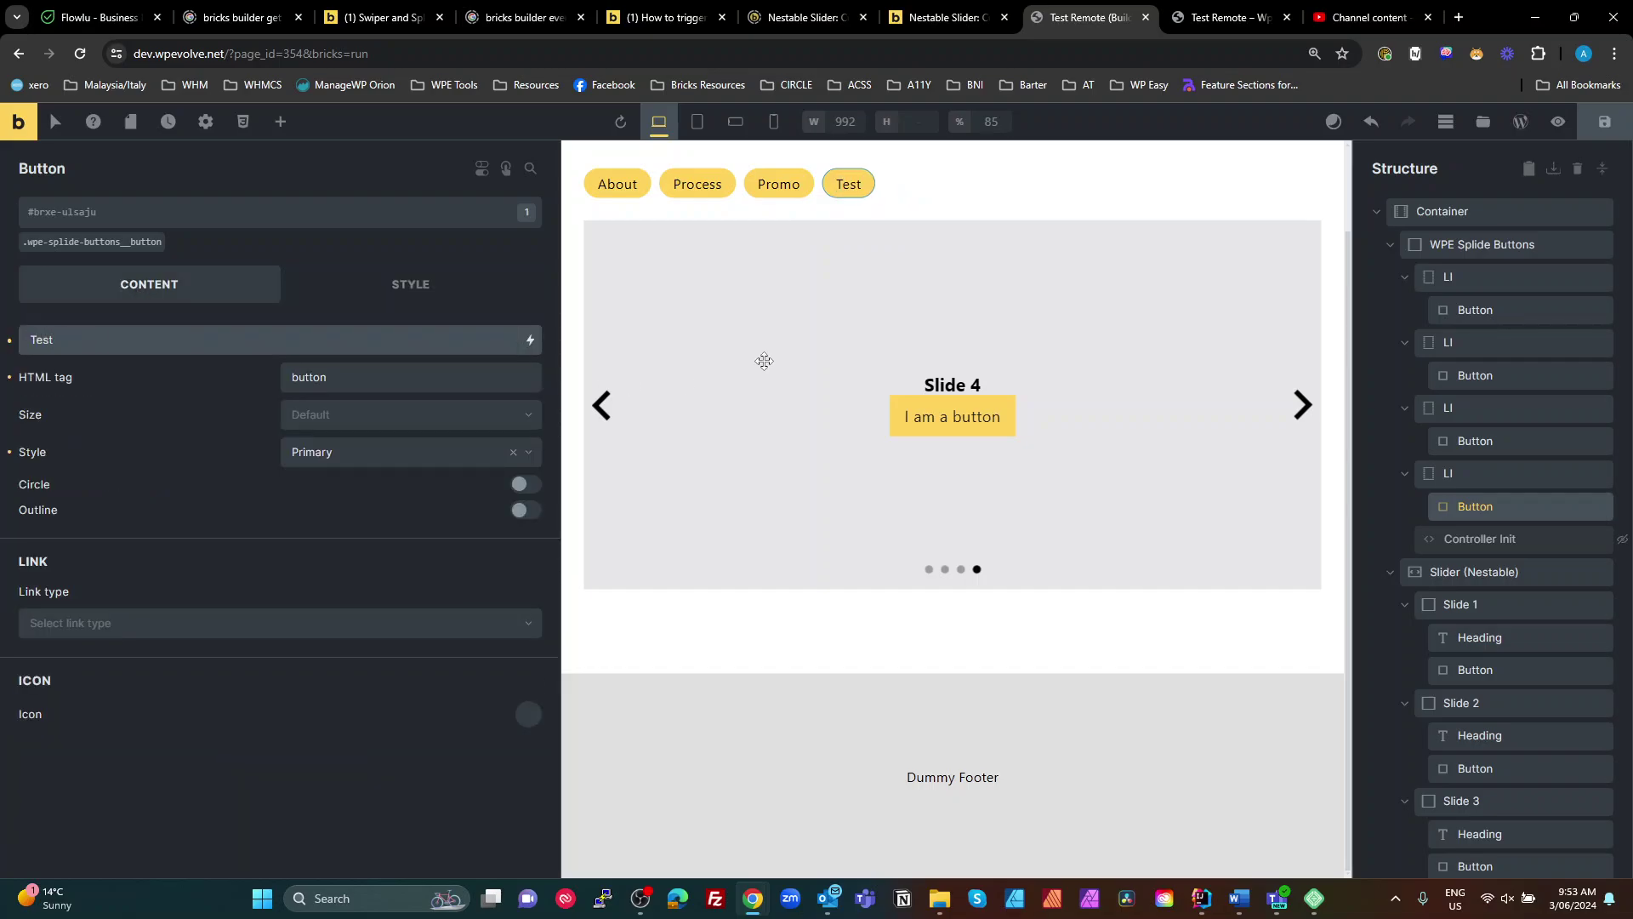
pyautogui.click(1604, 120)
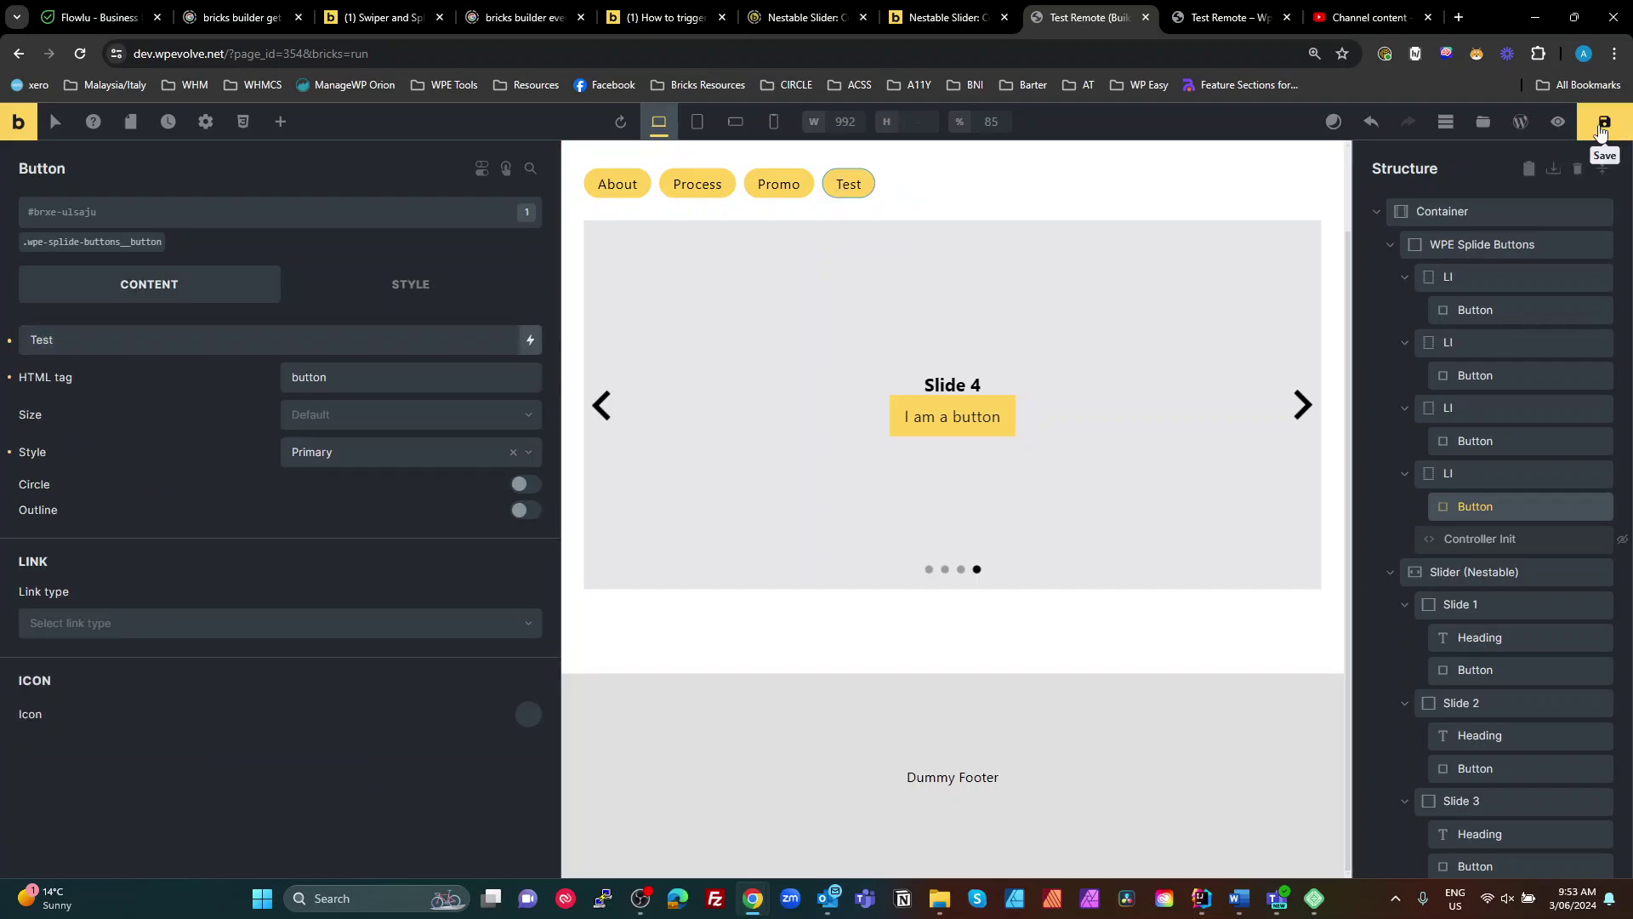
# Step: In the preview, confirm Test jumps to Slide 4 and the previous arrow returns to Slide 2
pyautogui.click(1232, 18)
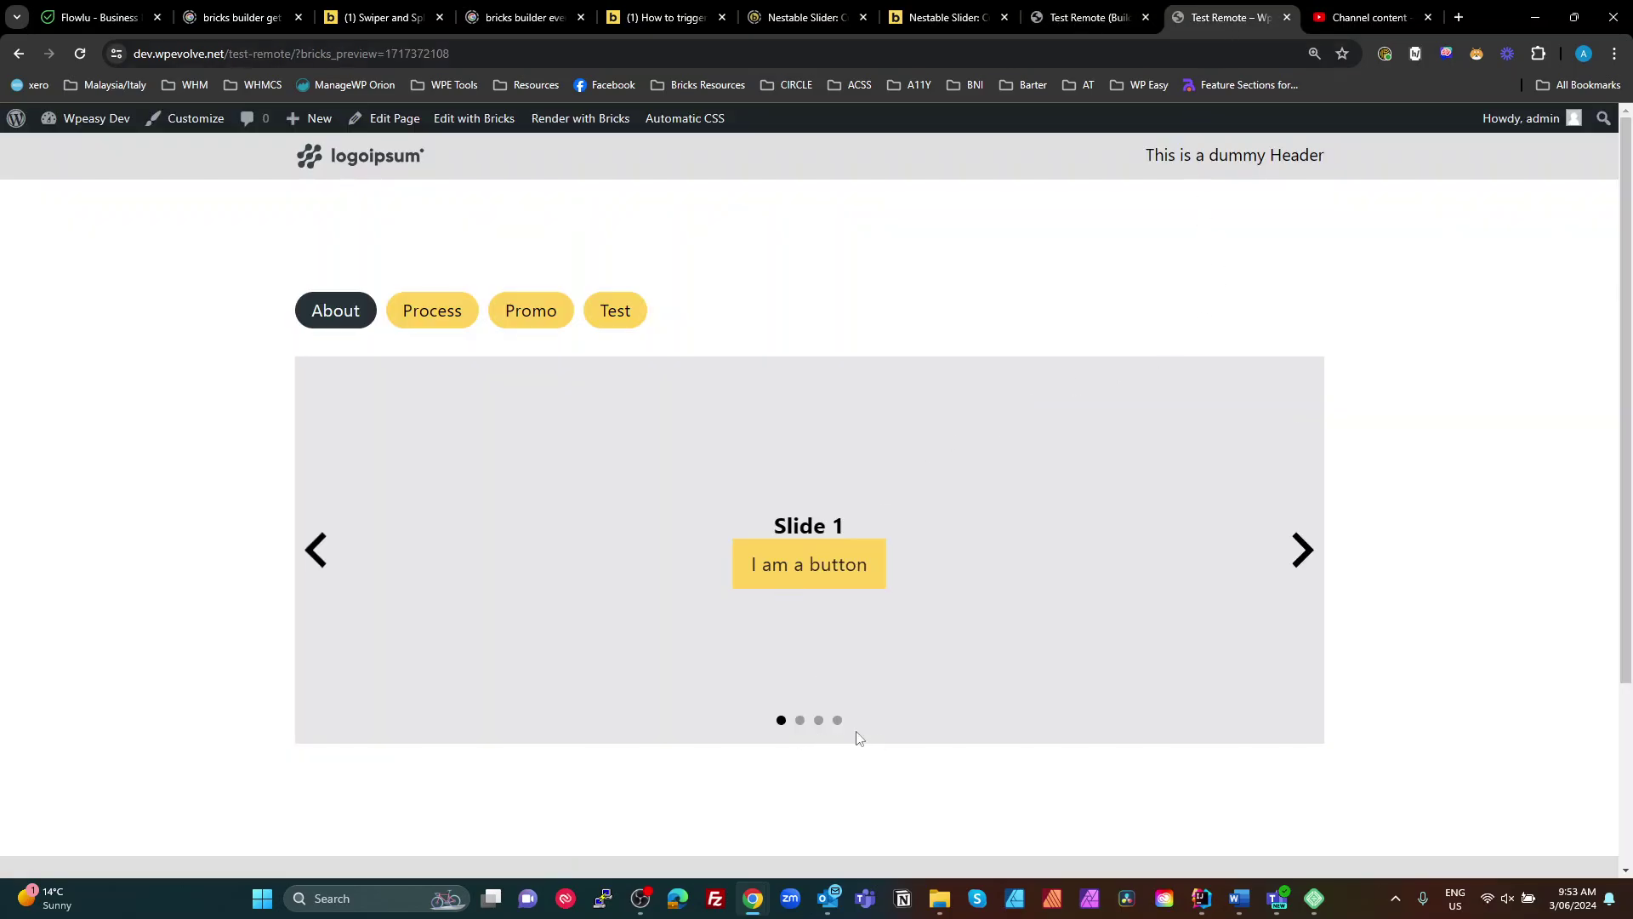
pyautogui.click(529, 311)
pyautogui.click(604, 312)
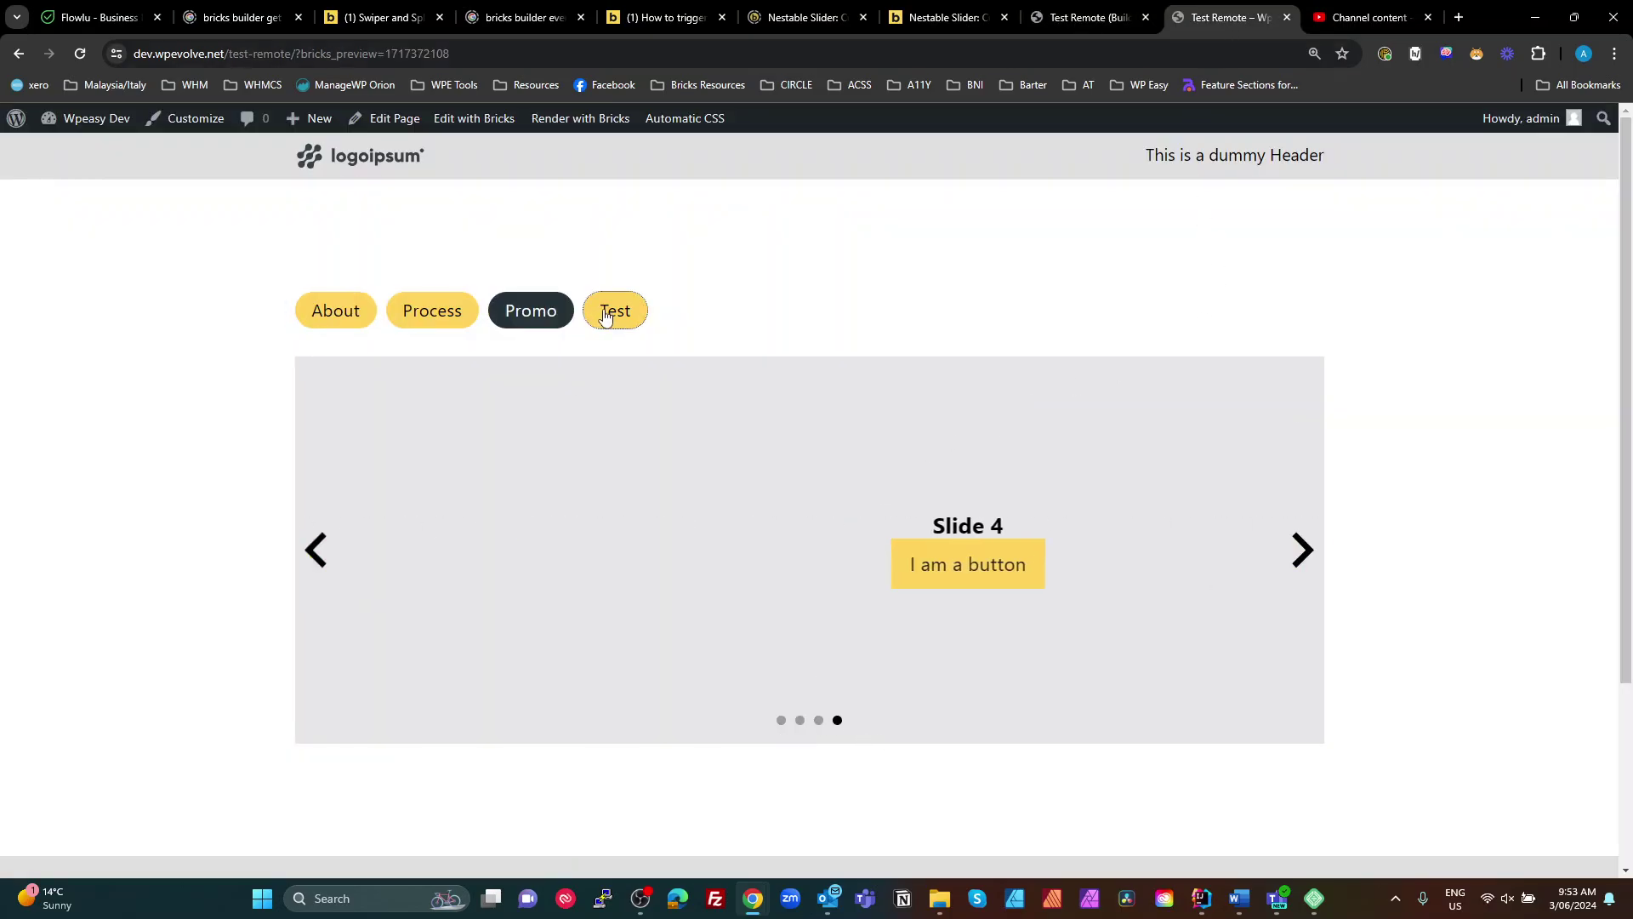
pyautogui.click(320, 562)
pyautogui.click(318, 553)
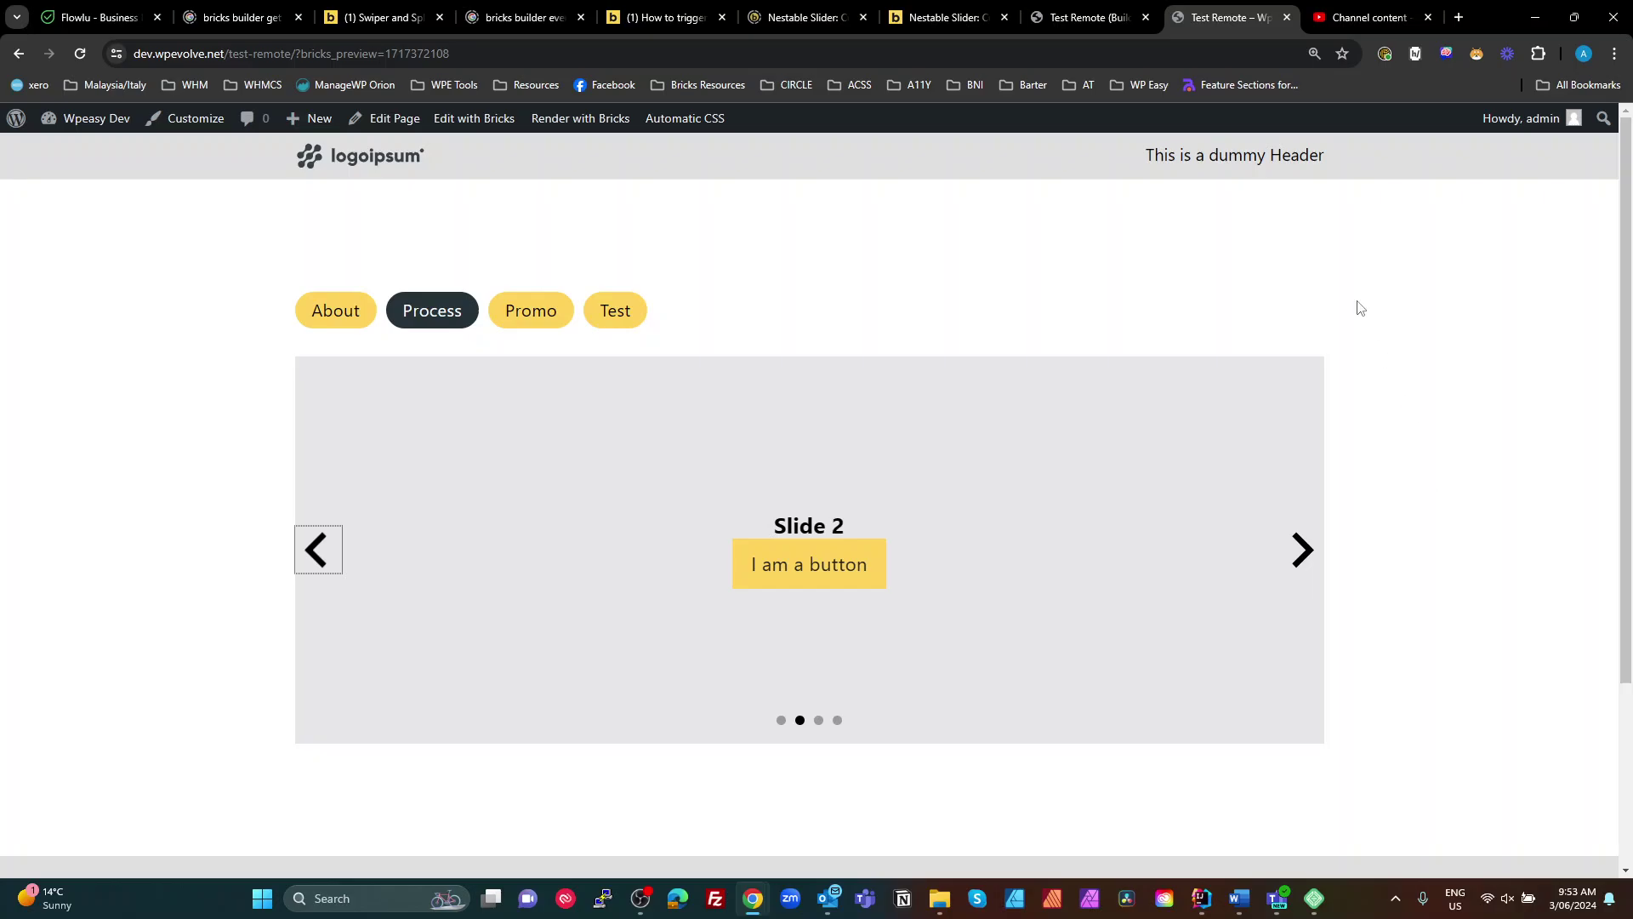
# Step: Select the WPE Splide Buttons list in the builder, then return to the front-end preview
pyautogui.click(1073, 18)
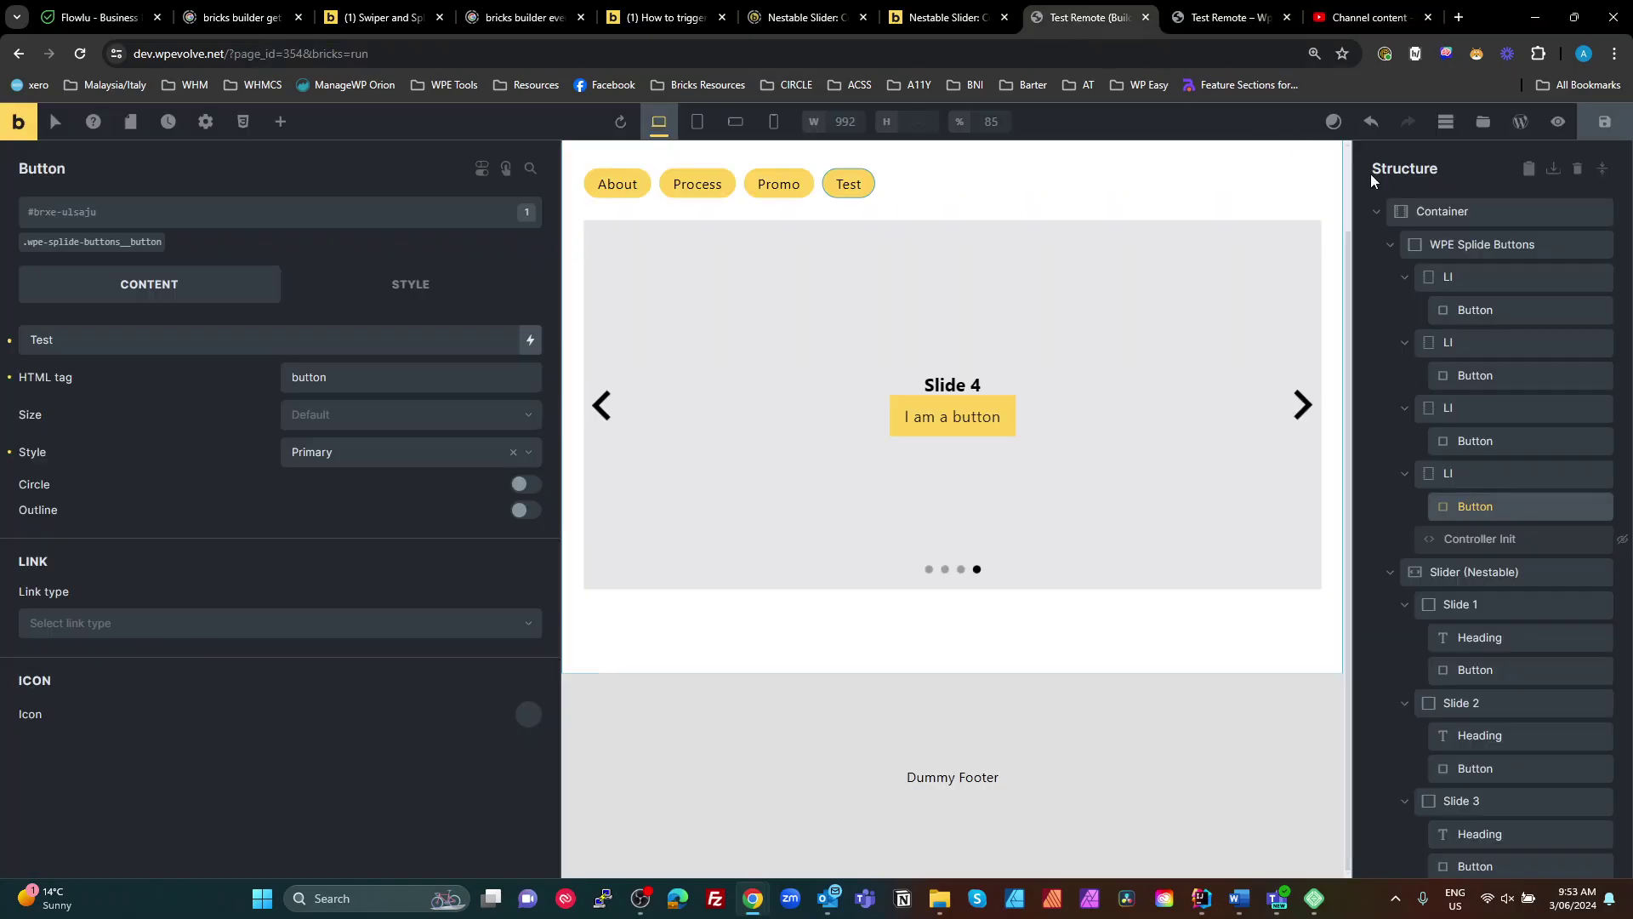
pyautogui.click(1424, 247)
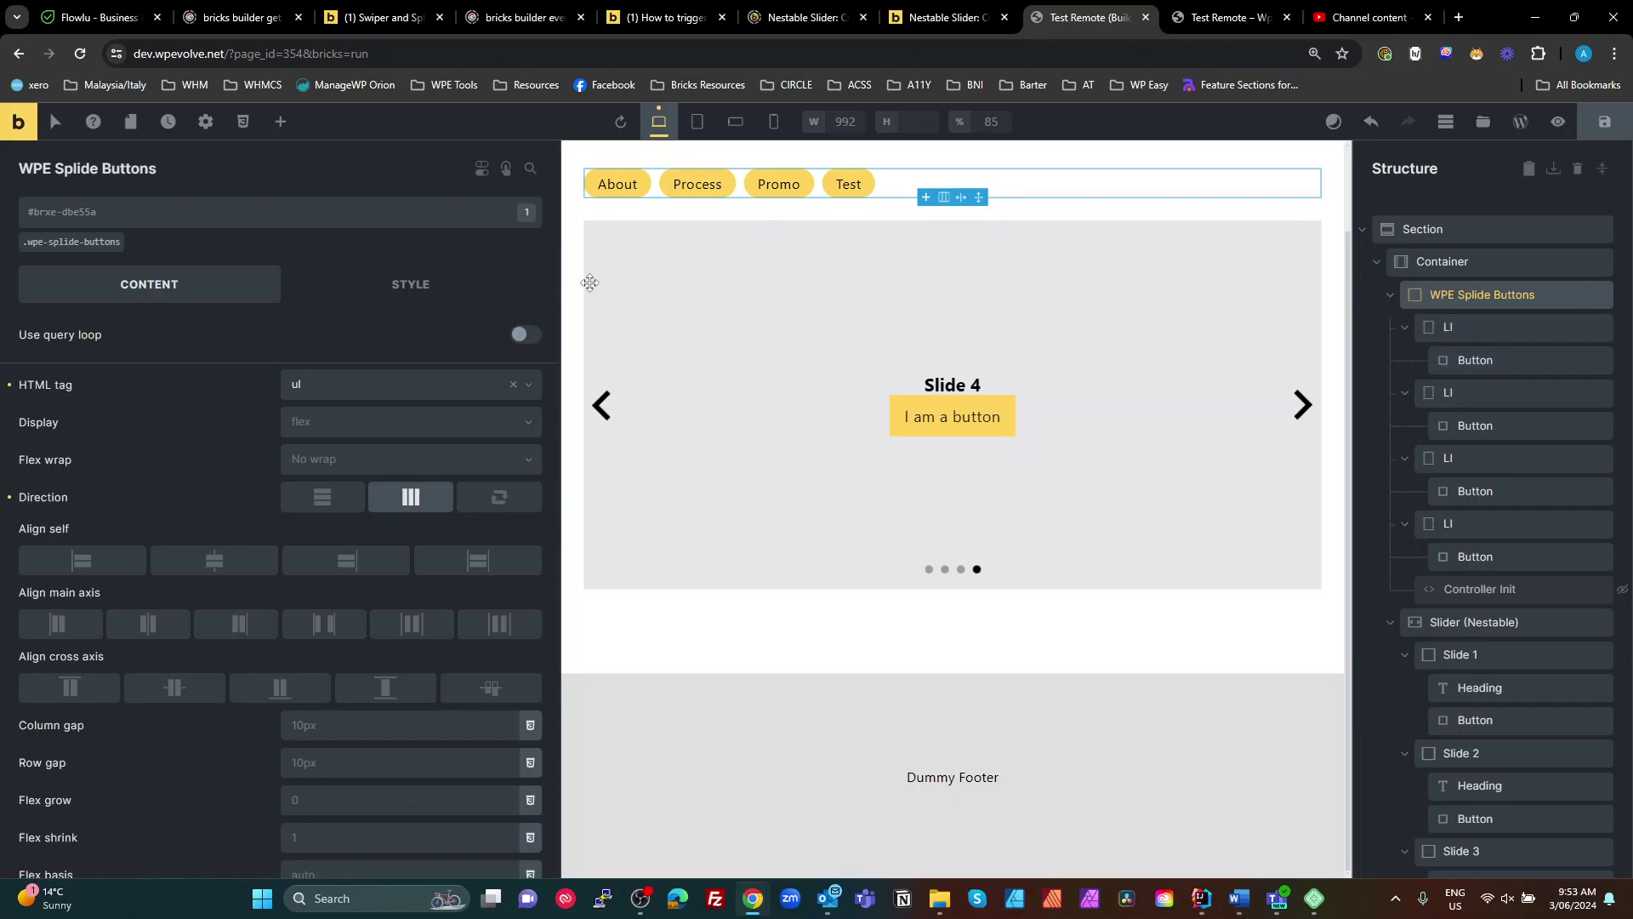
pyautogui.click(1229, 21)
pyautogui.click(120, 642)
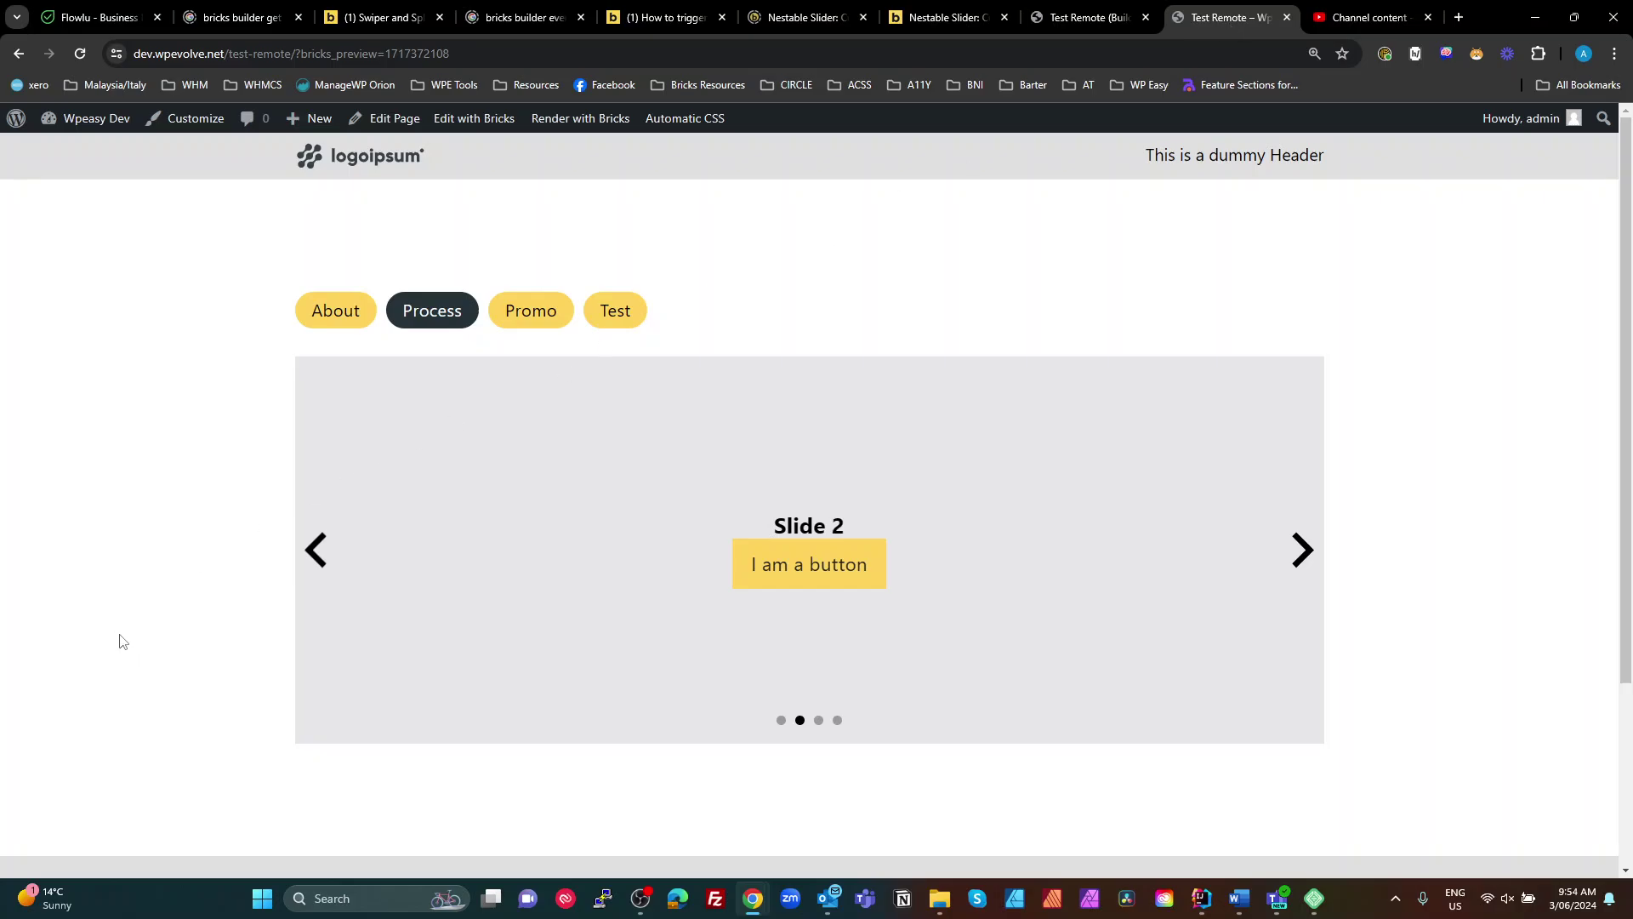
# Step: Inspect the button list in DevTools and examine the About button's aria-controls attribute
pyautogui.hotkey('ctrl', 'shift', 'j')
pyautogui.click(18, 536)
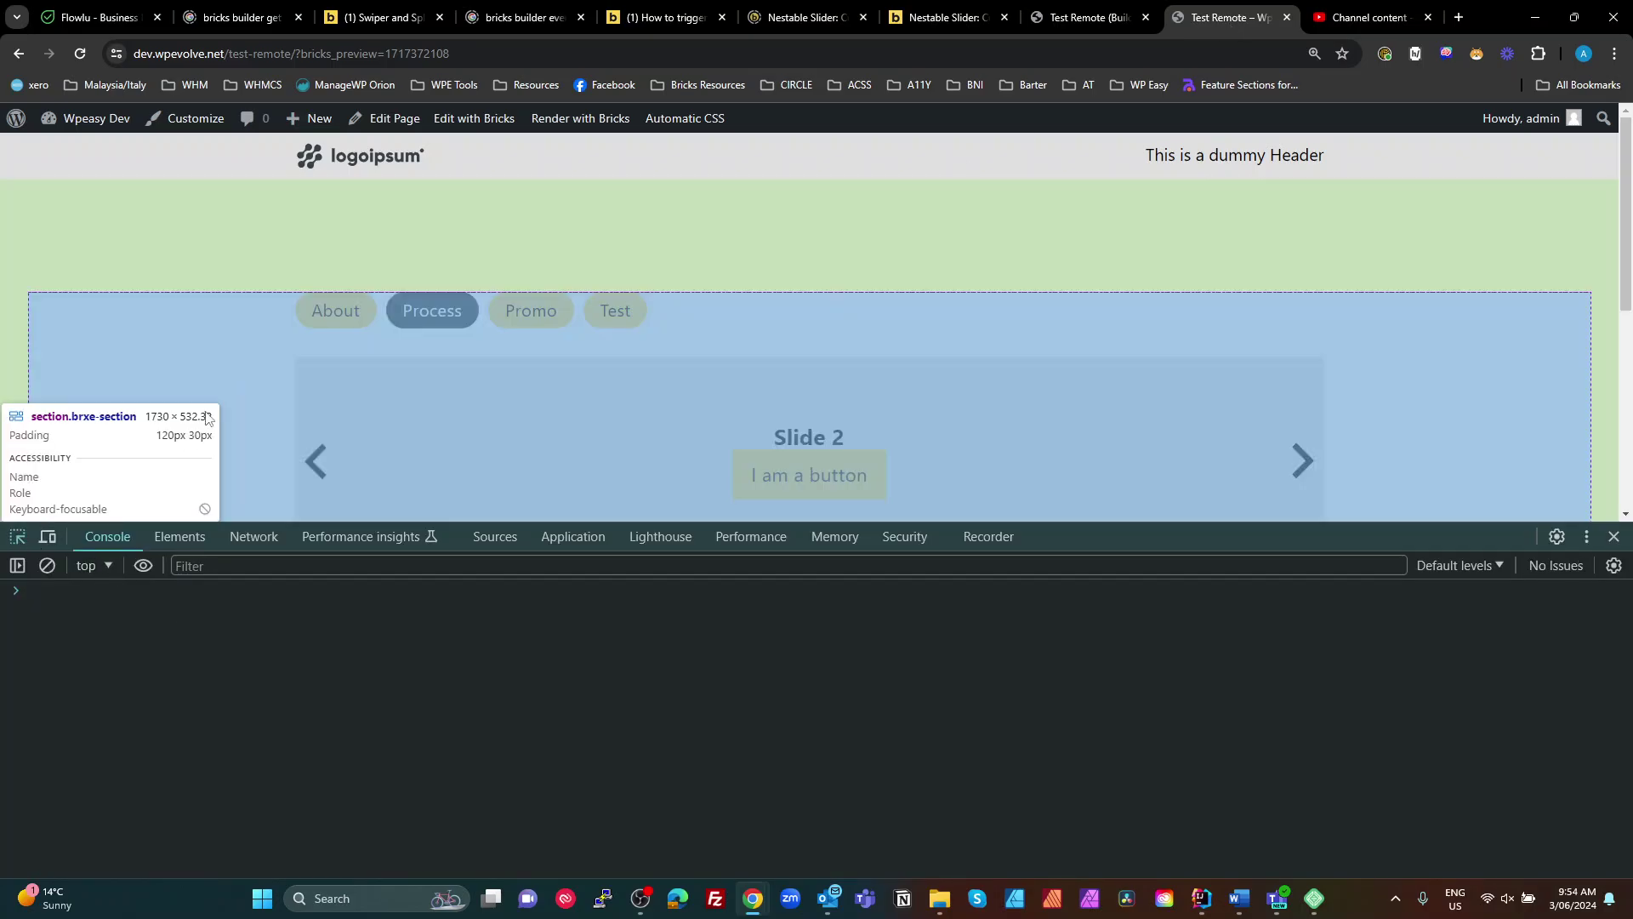
pyautogui.click(385, 316)
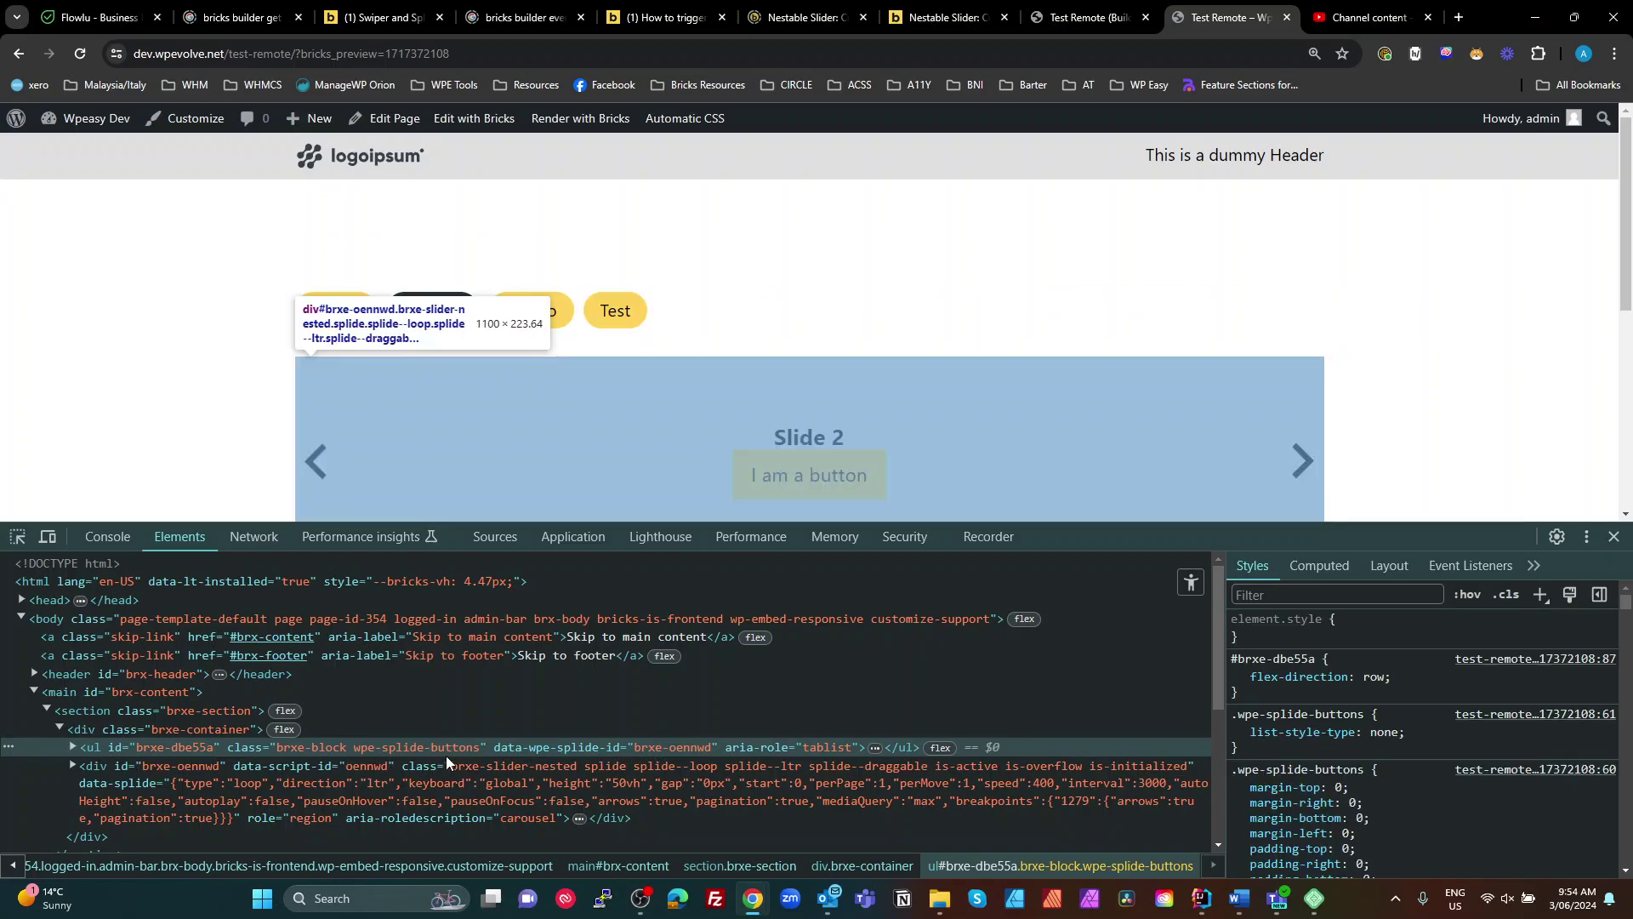
pyautogui.doubleClick(421, 746)
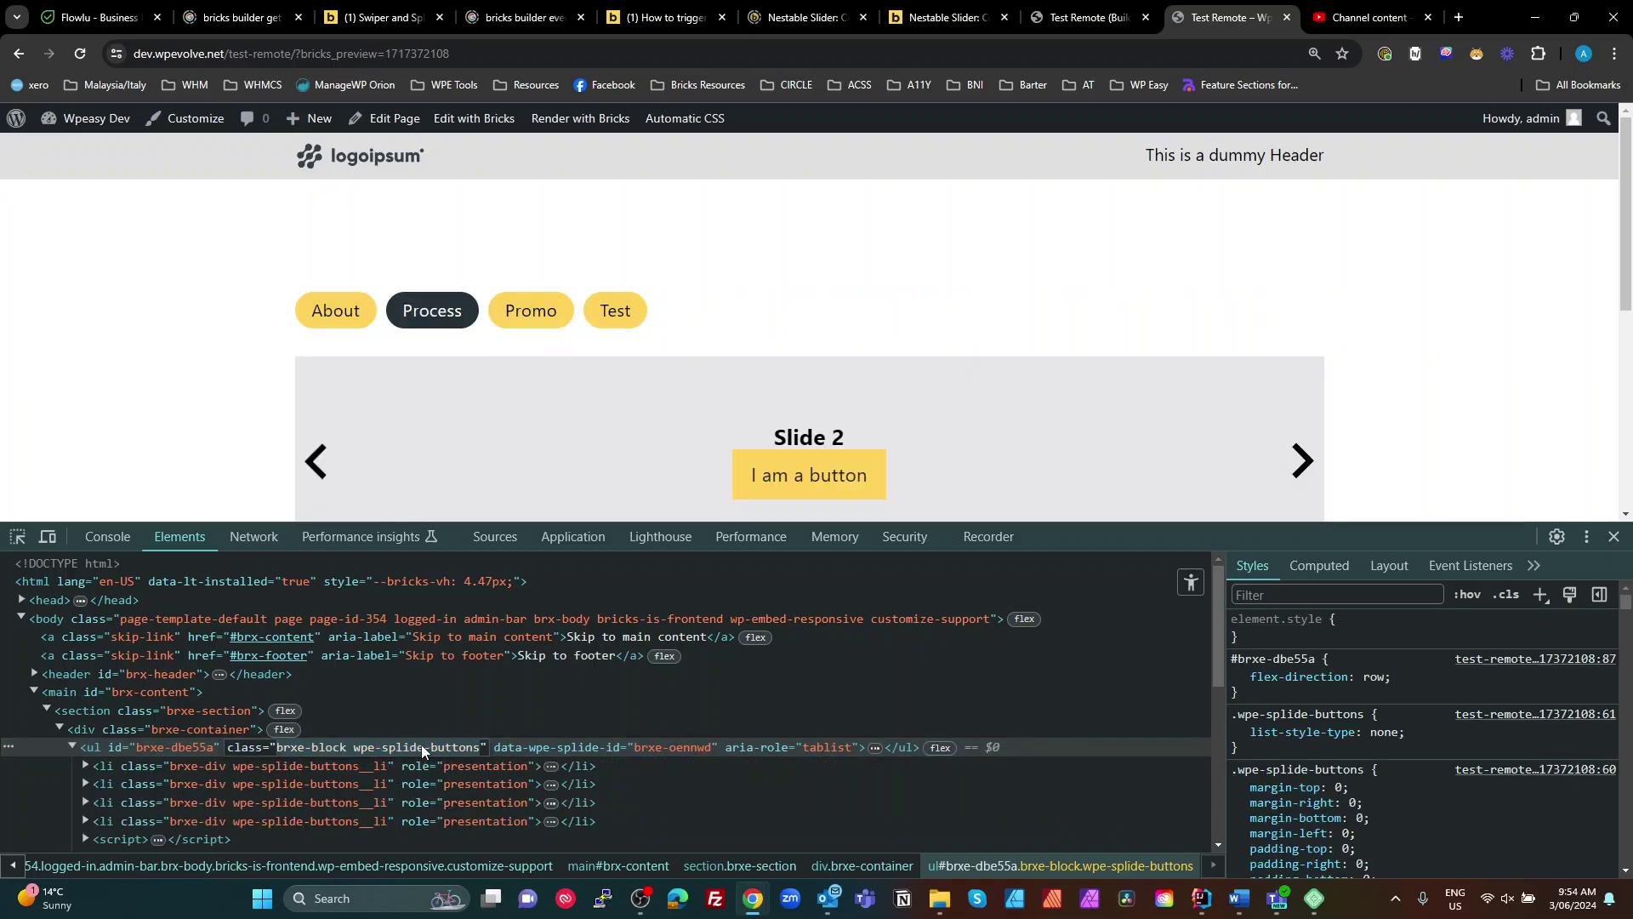
pyautogui.click(825, 747)
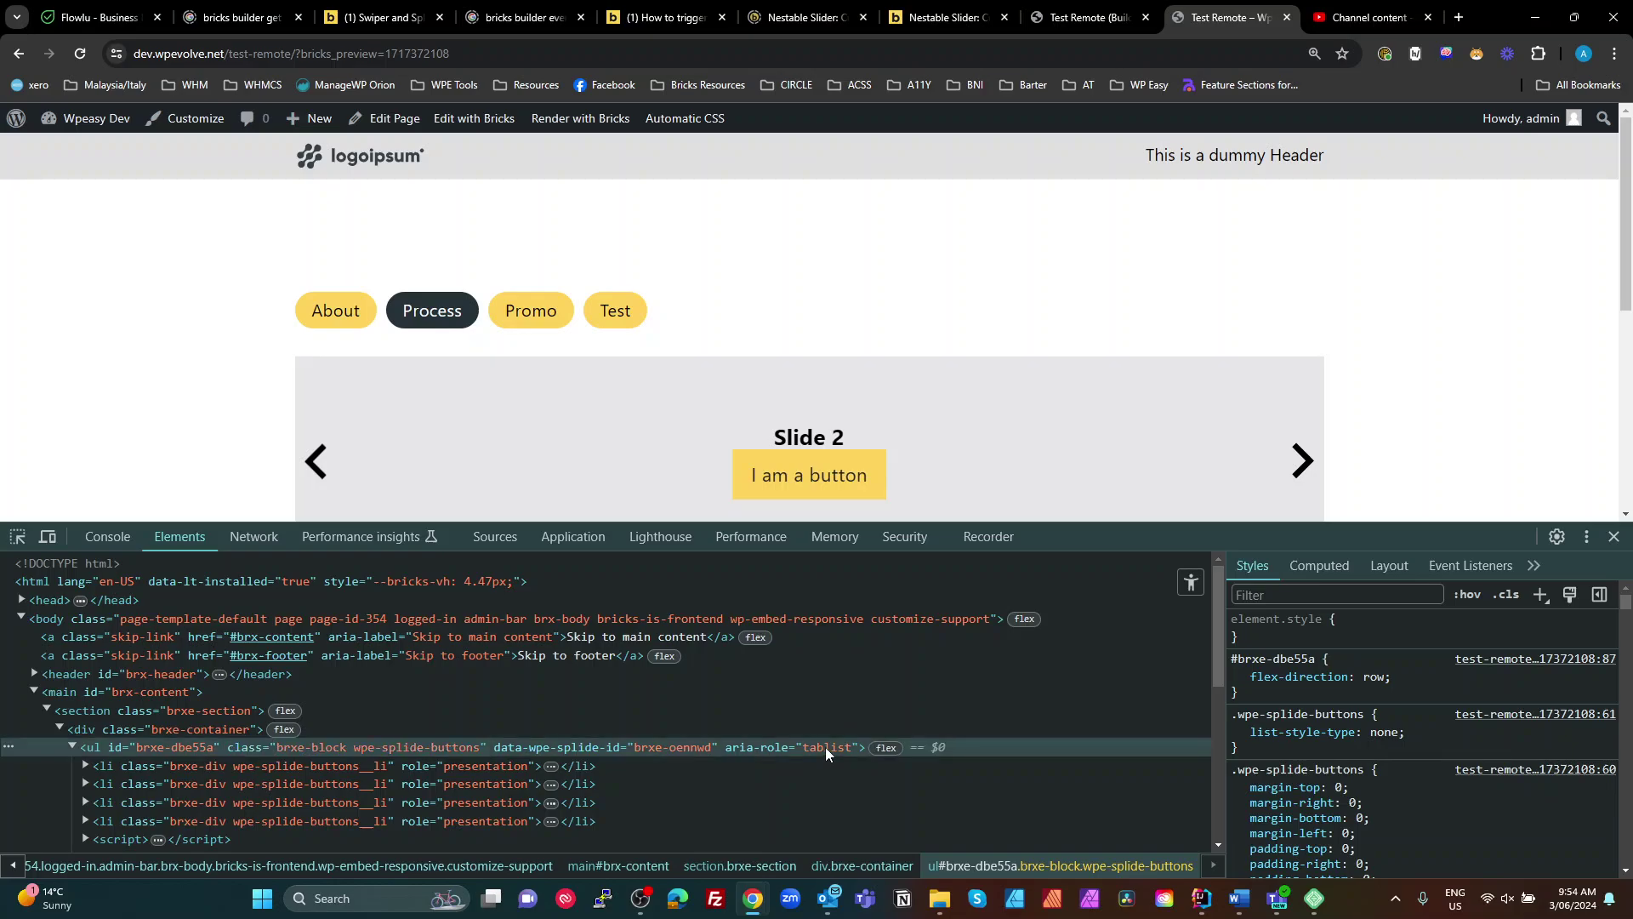
pyautogui.click(89, 764)
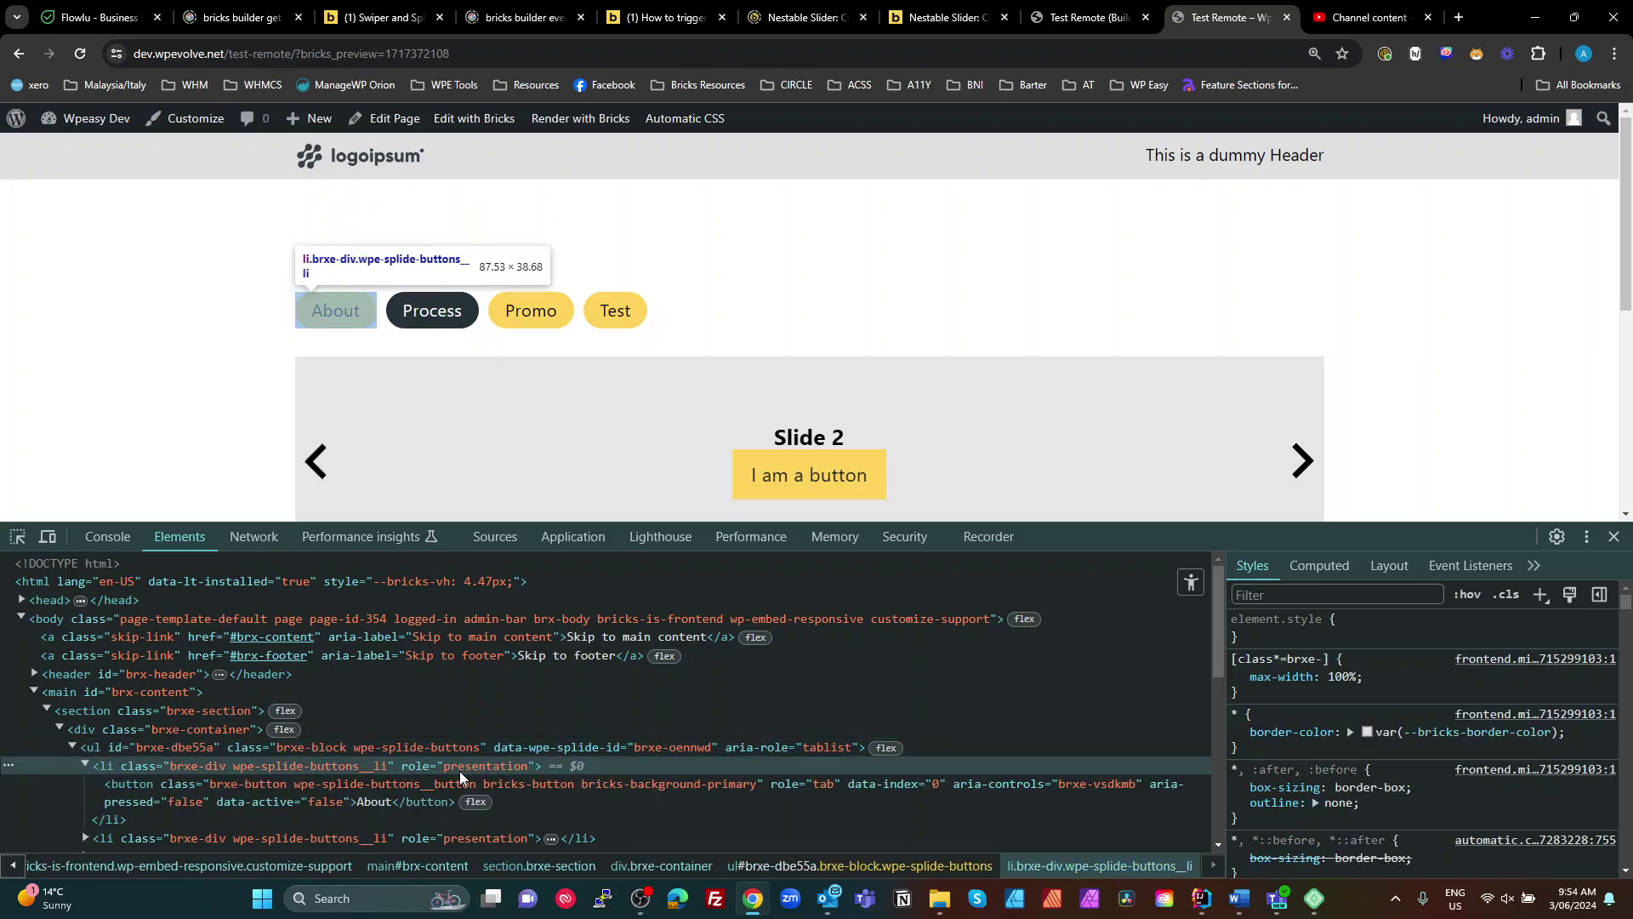
pyautogui.click(184, 791)
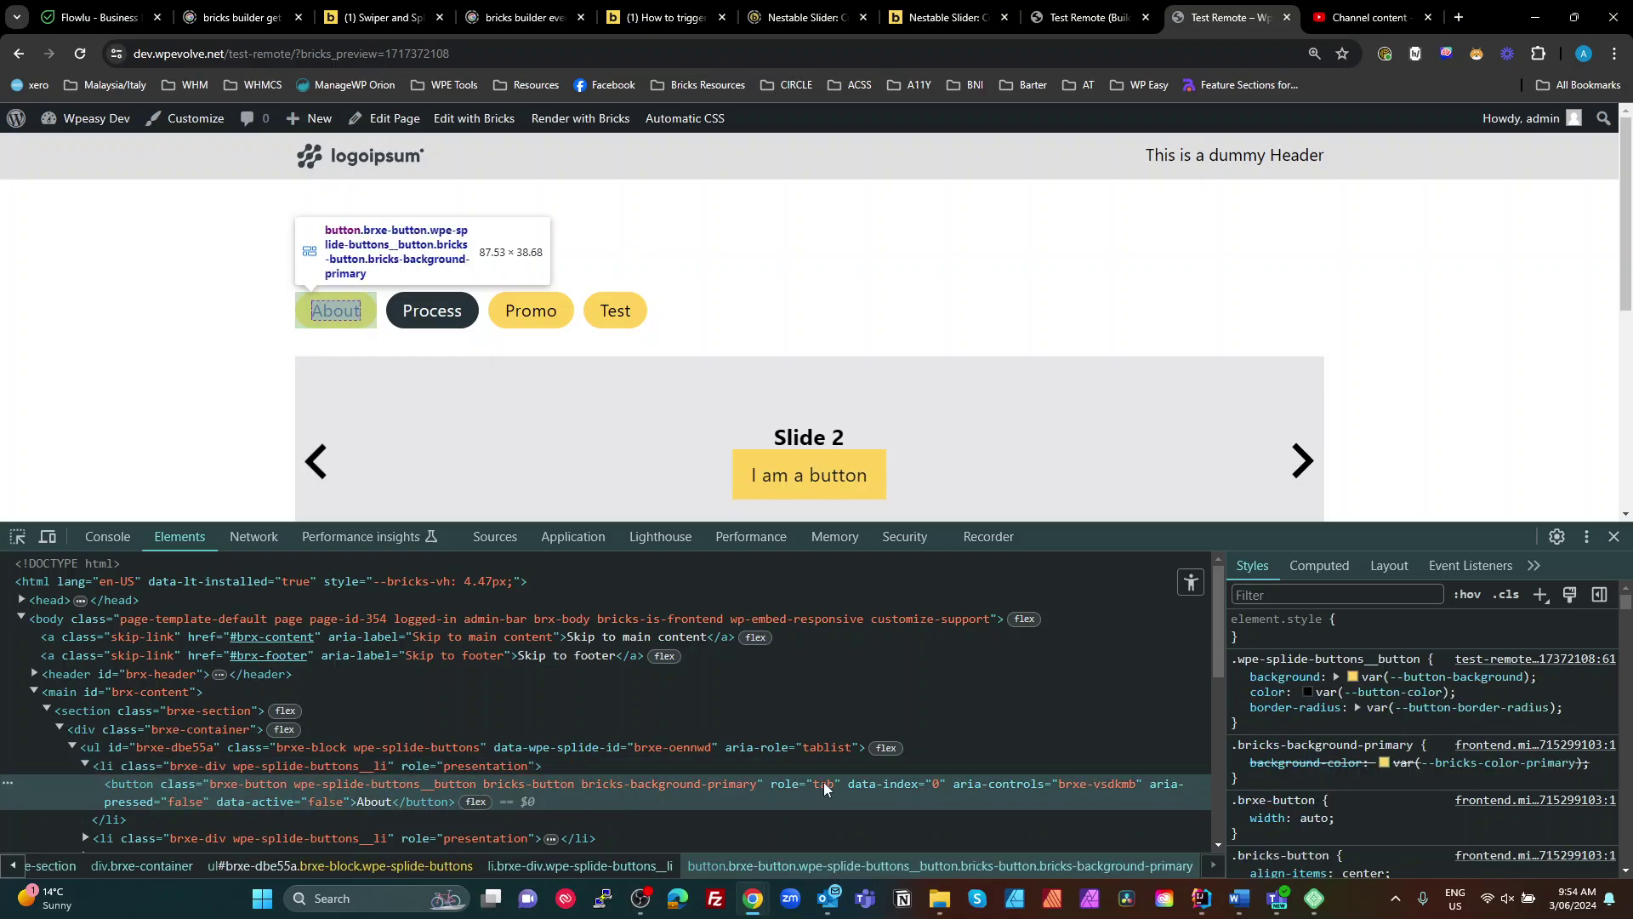
pyautogui.doubleClick(1000, 787)
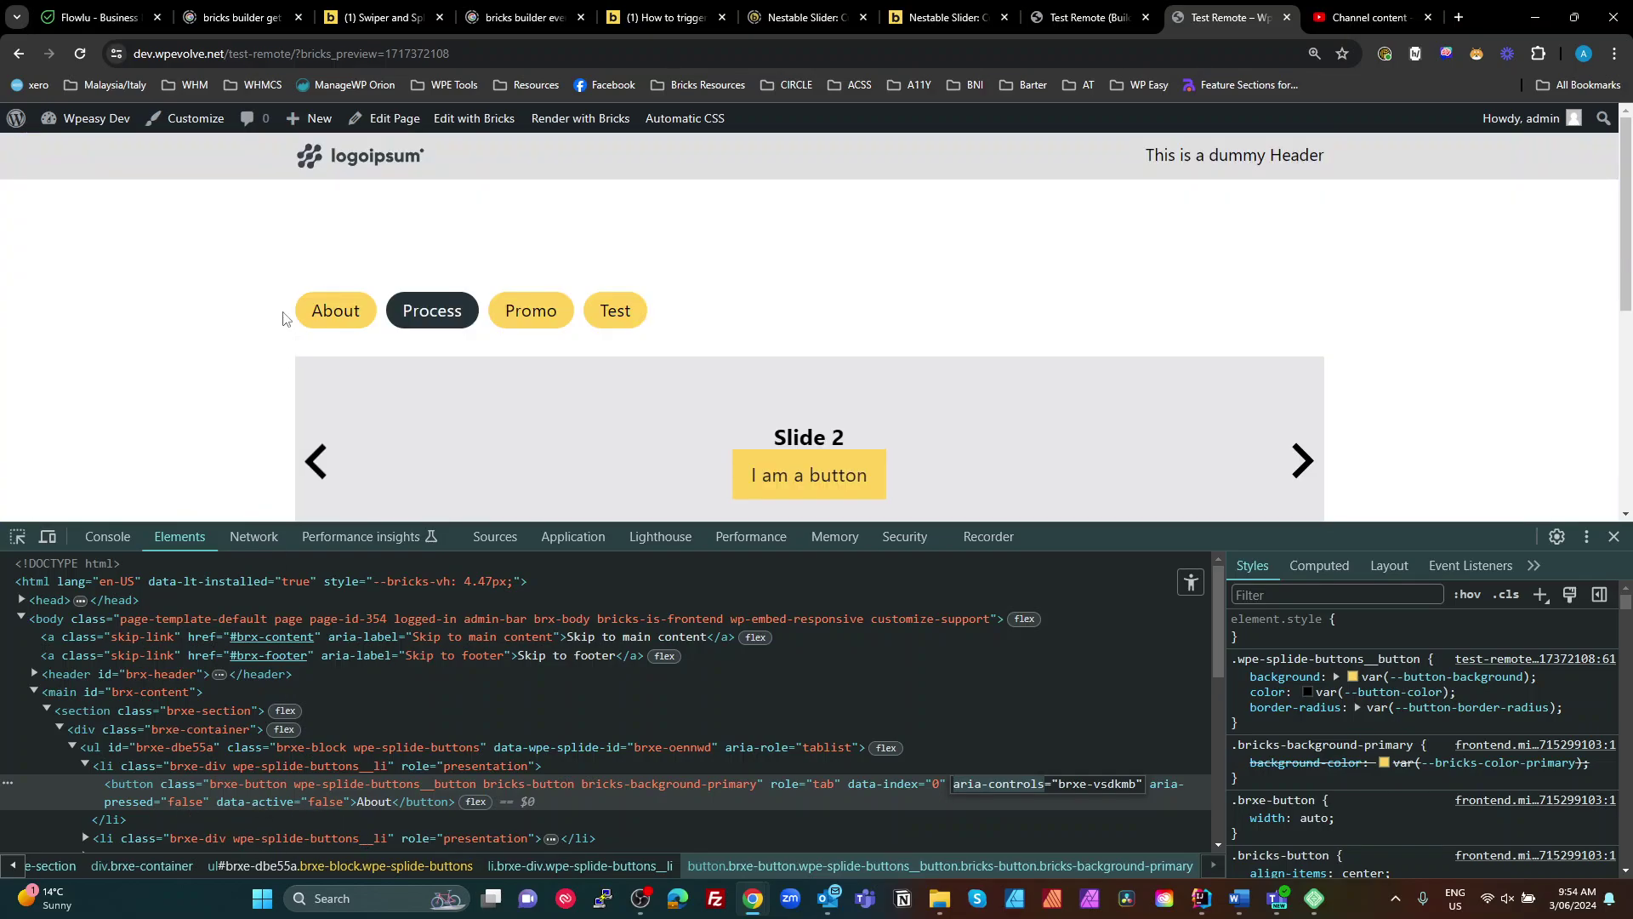
# Step: Click About and the next arrow, then expand the second item to check Process's data-active
pyautogui.scroll(-1, 283, 317)
pyautogui.click(340, 235)
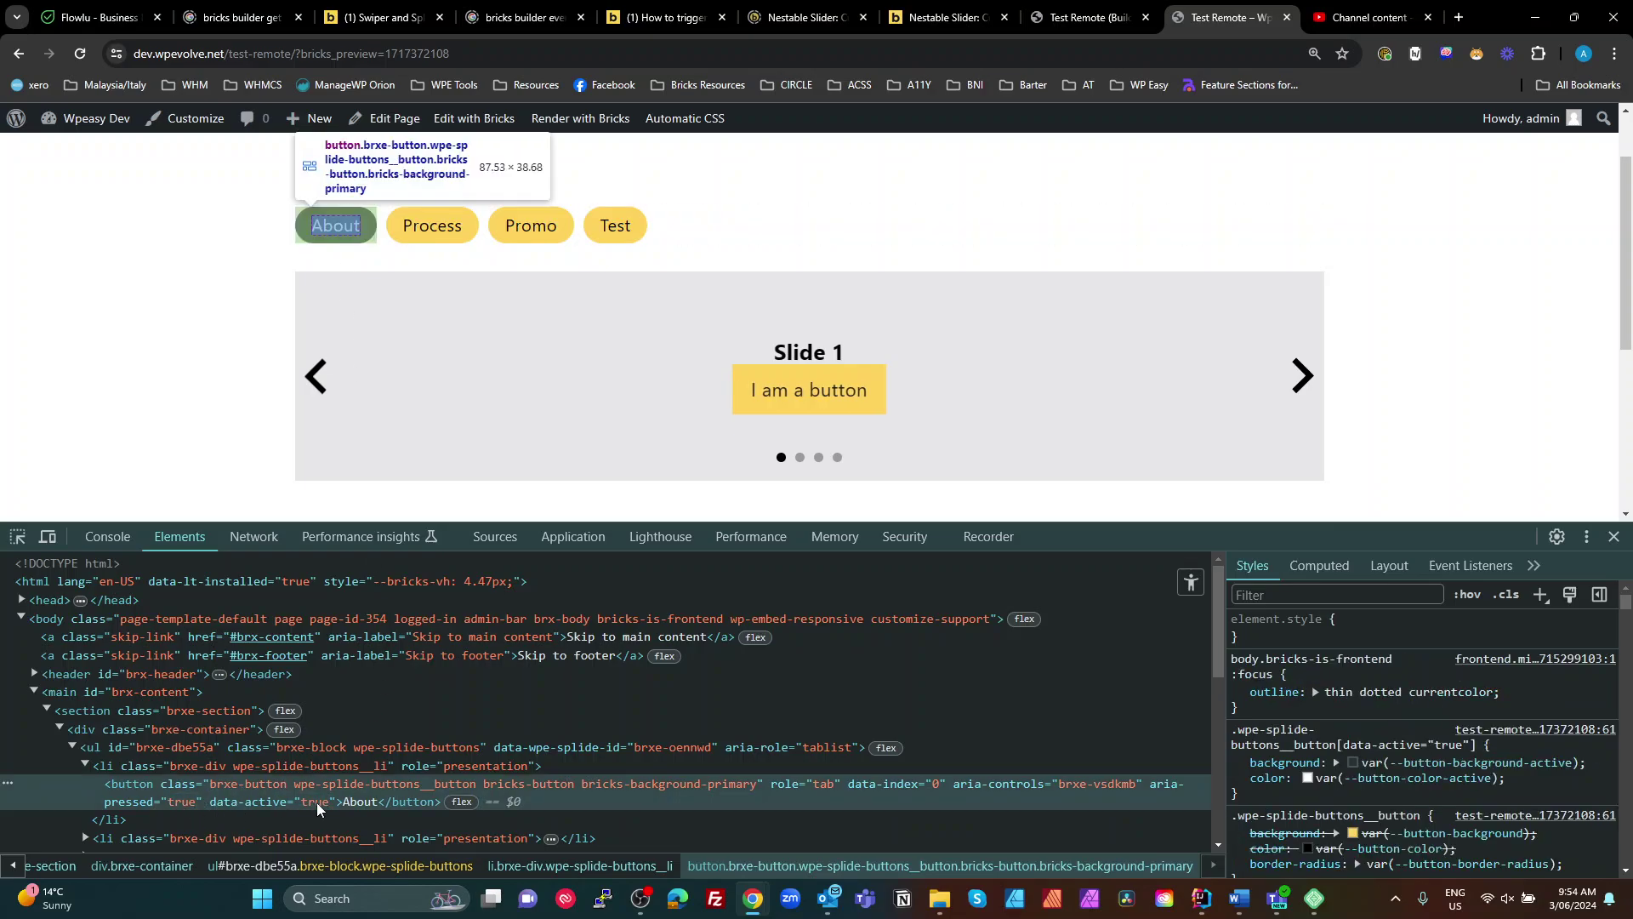
pyautogui.click(1299, 378)
pyautogui.scroll(-3, 325, 803)
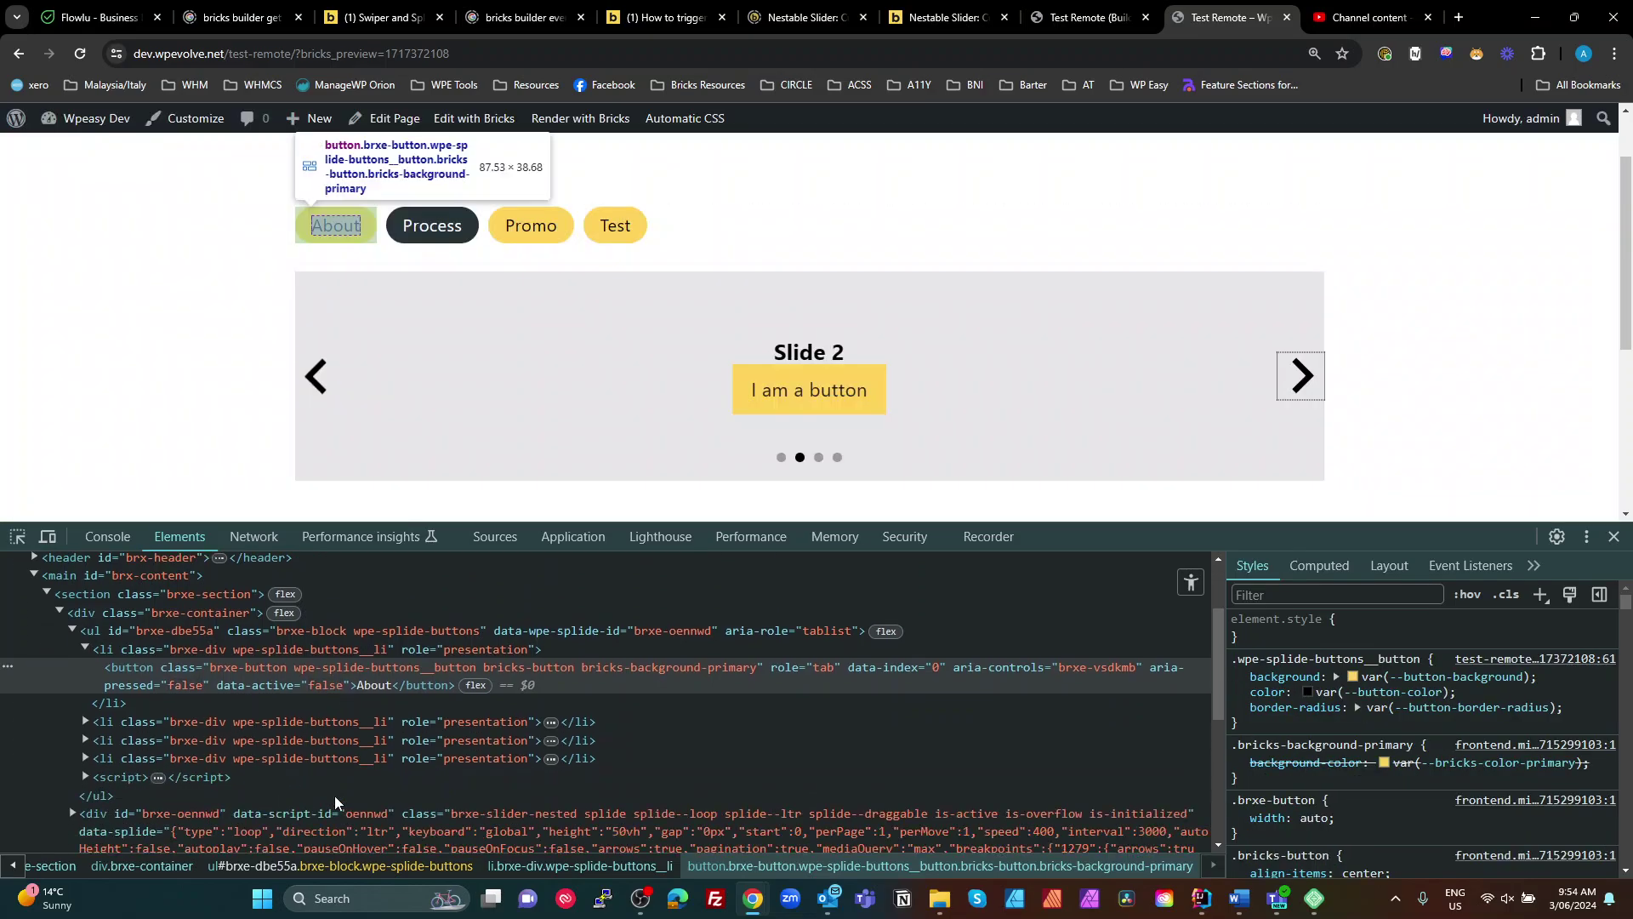
pyautogui.click(86, 672)
pyautogui.click(85, 669)
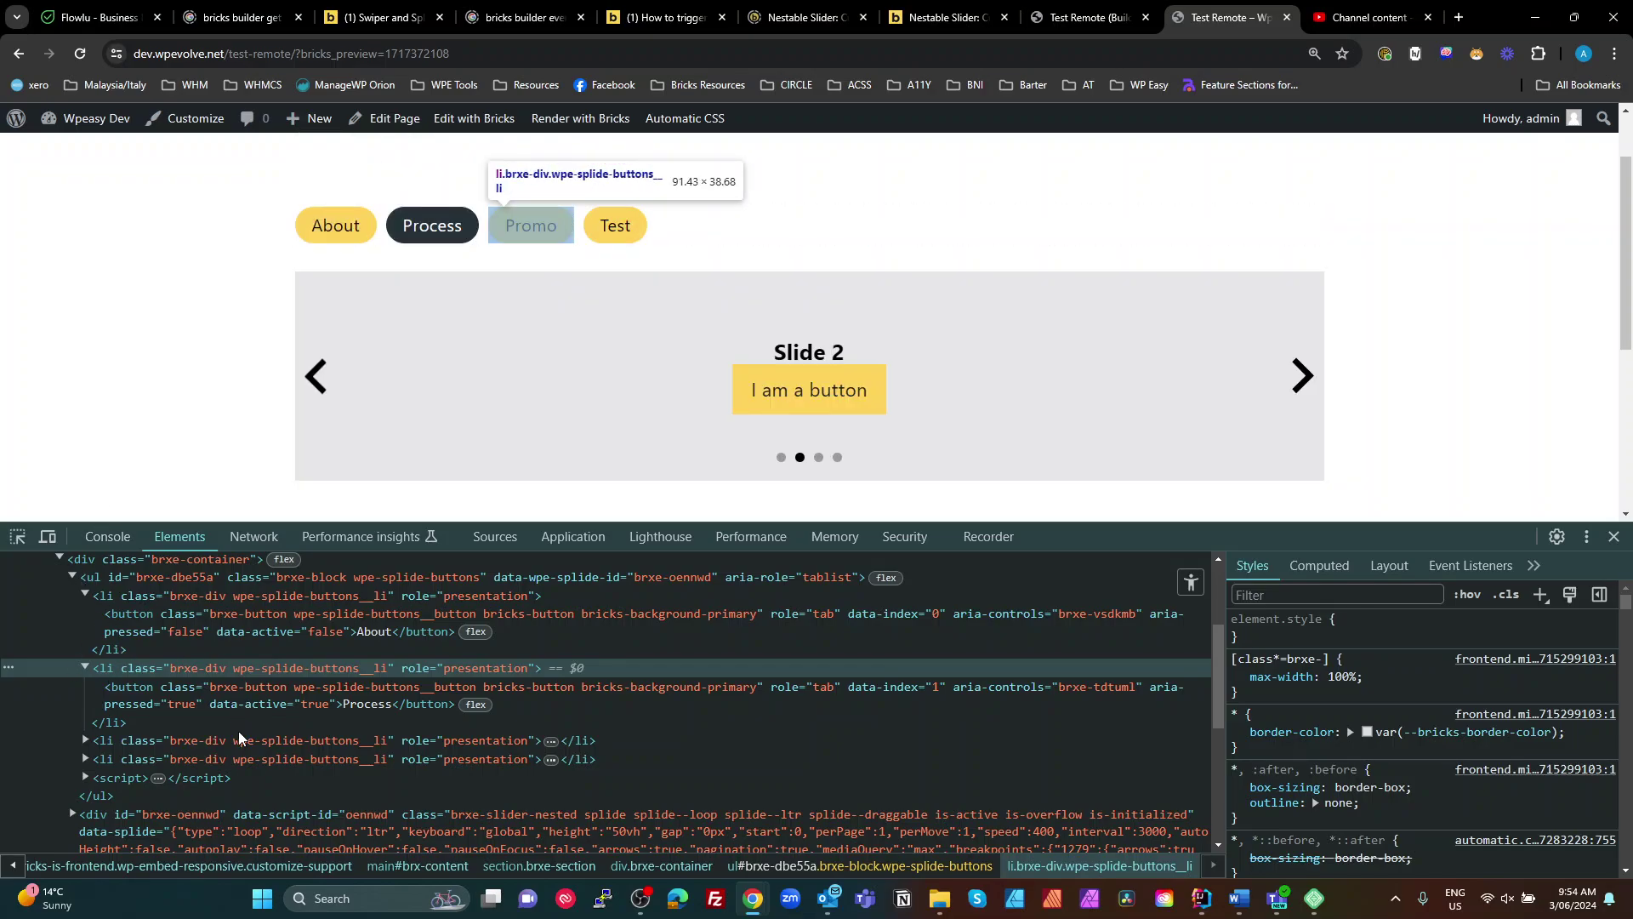
pyautogui.click(1074, 18)
pyautogui.click(1458, 580)
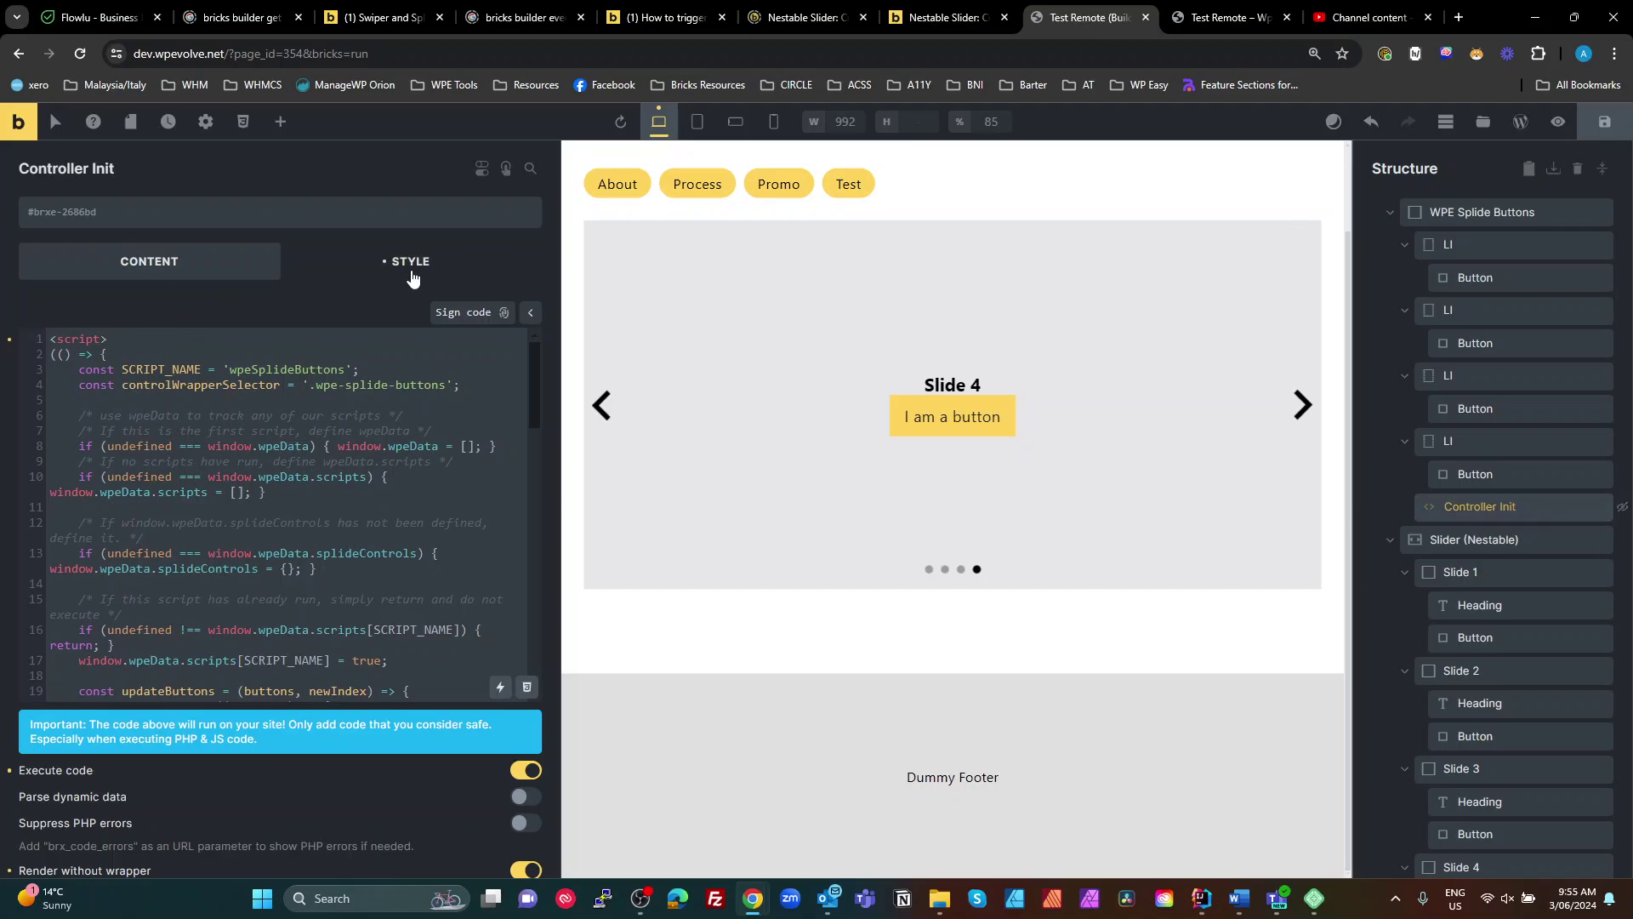
pyautogui.scroll(-2, 298, 553)
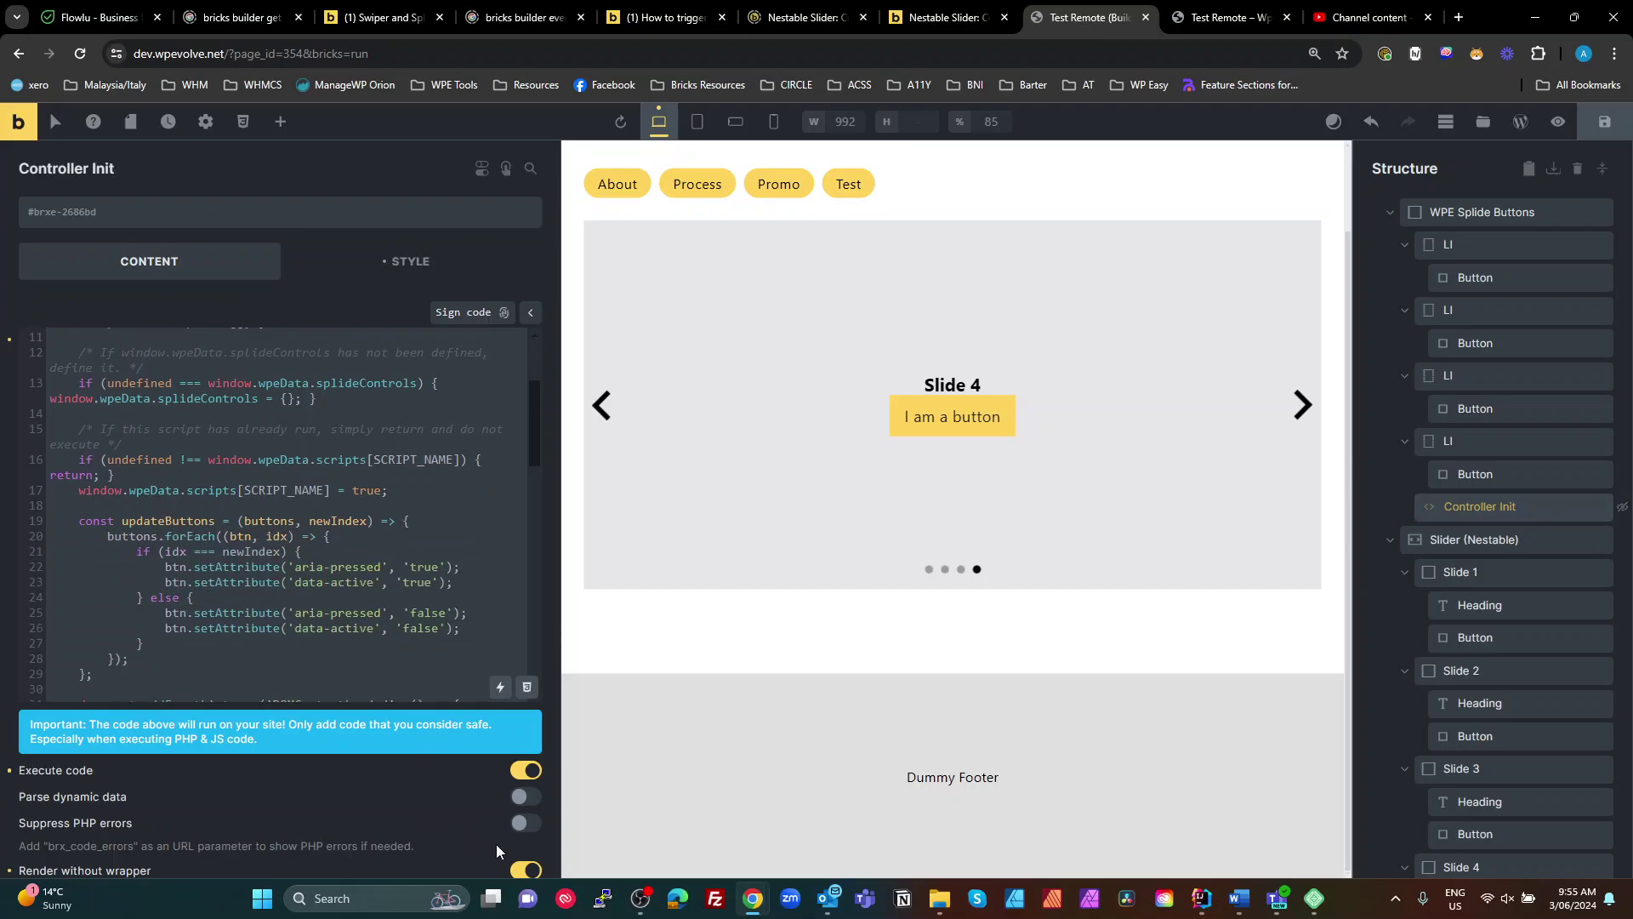
pyautogui.scroll(-8, 292, 521)
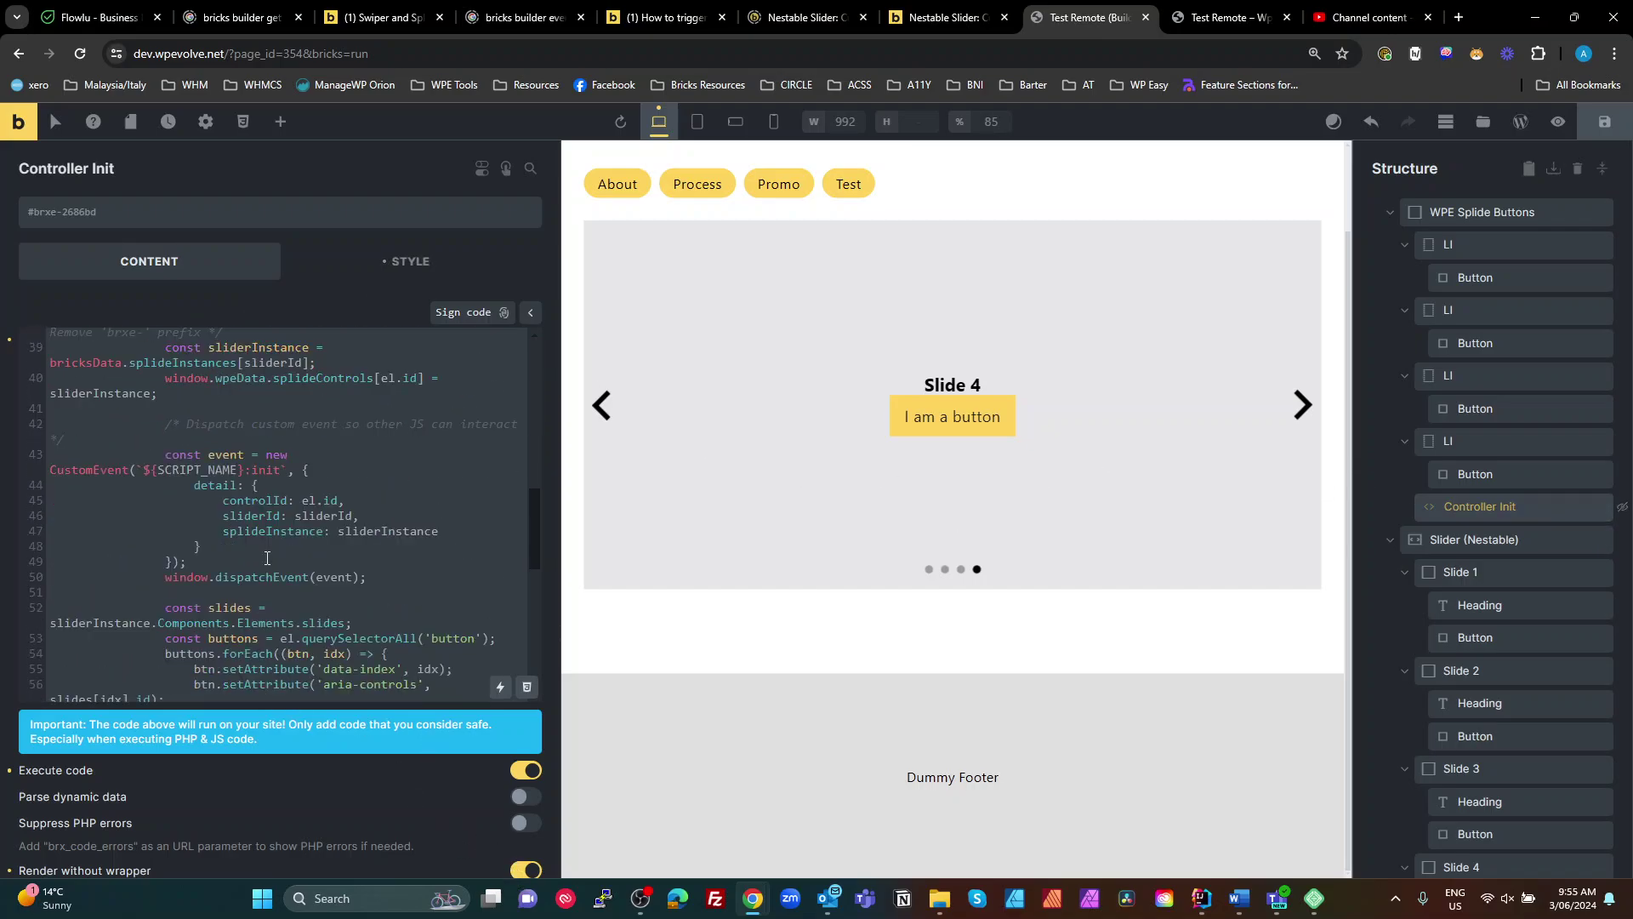
pyautogui.scroll(10, 267, 558)
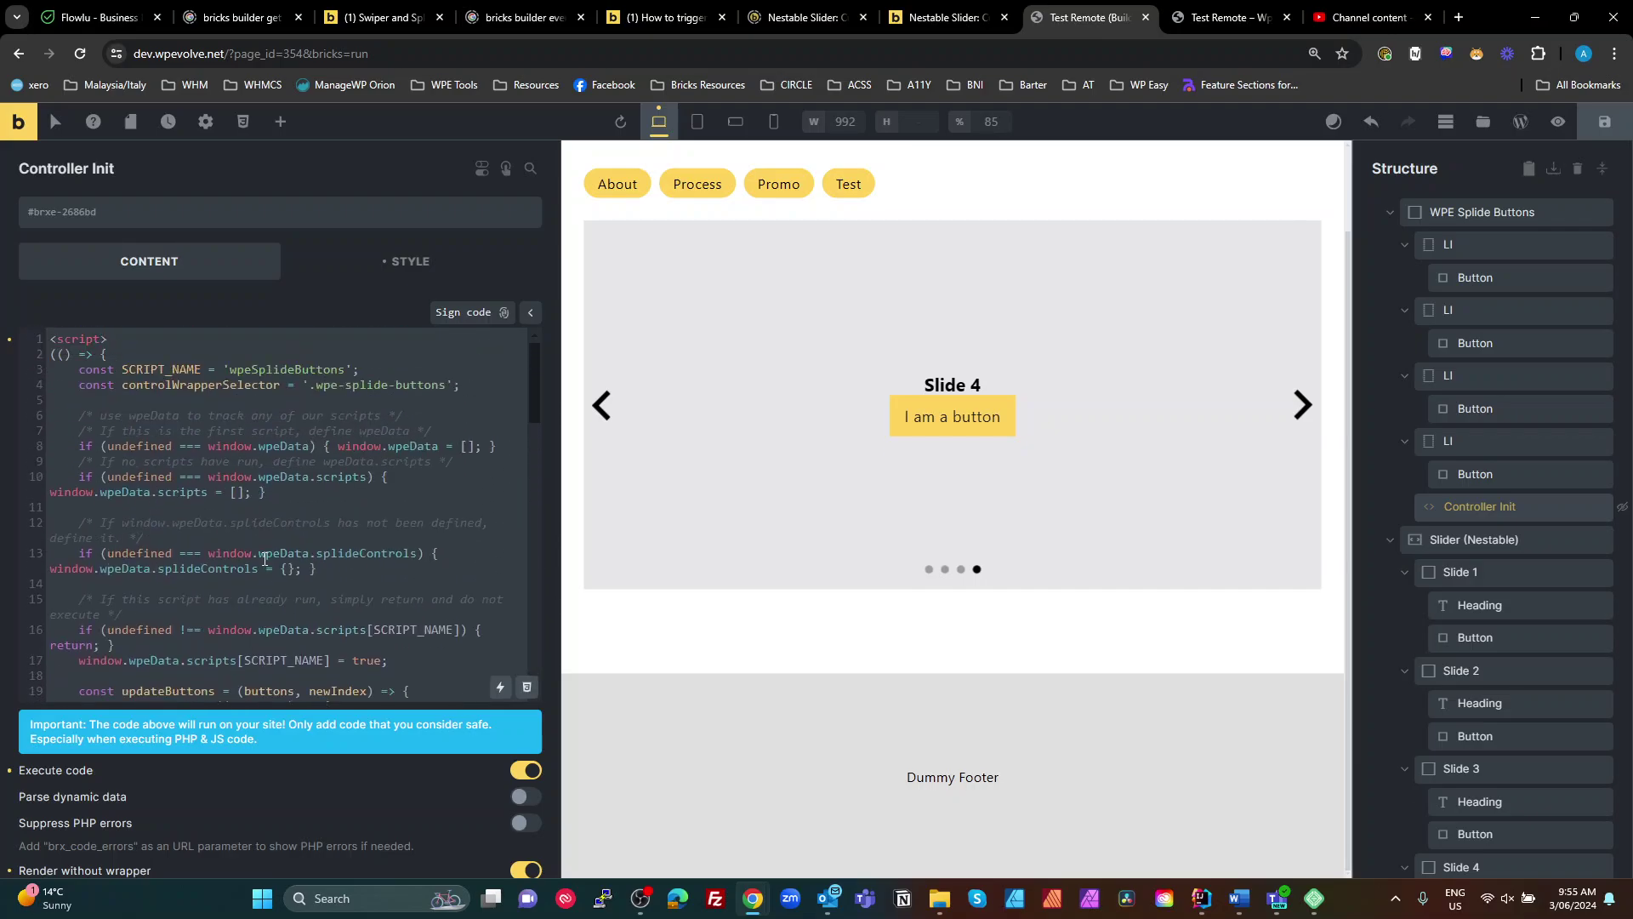
pyautogui.moveTo(77, 369); pyautogui.dragTo(405, 668)
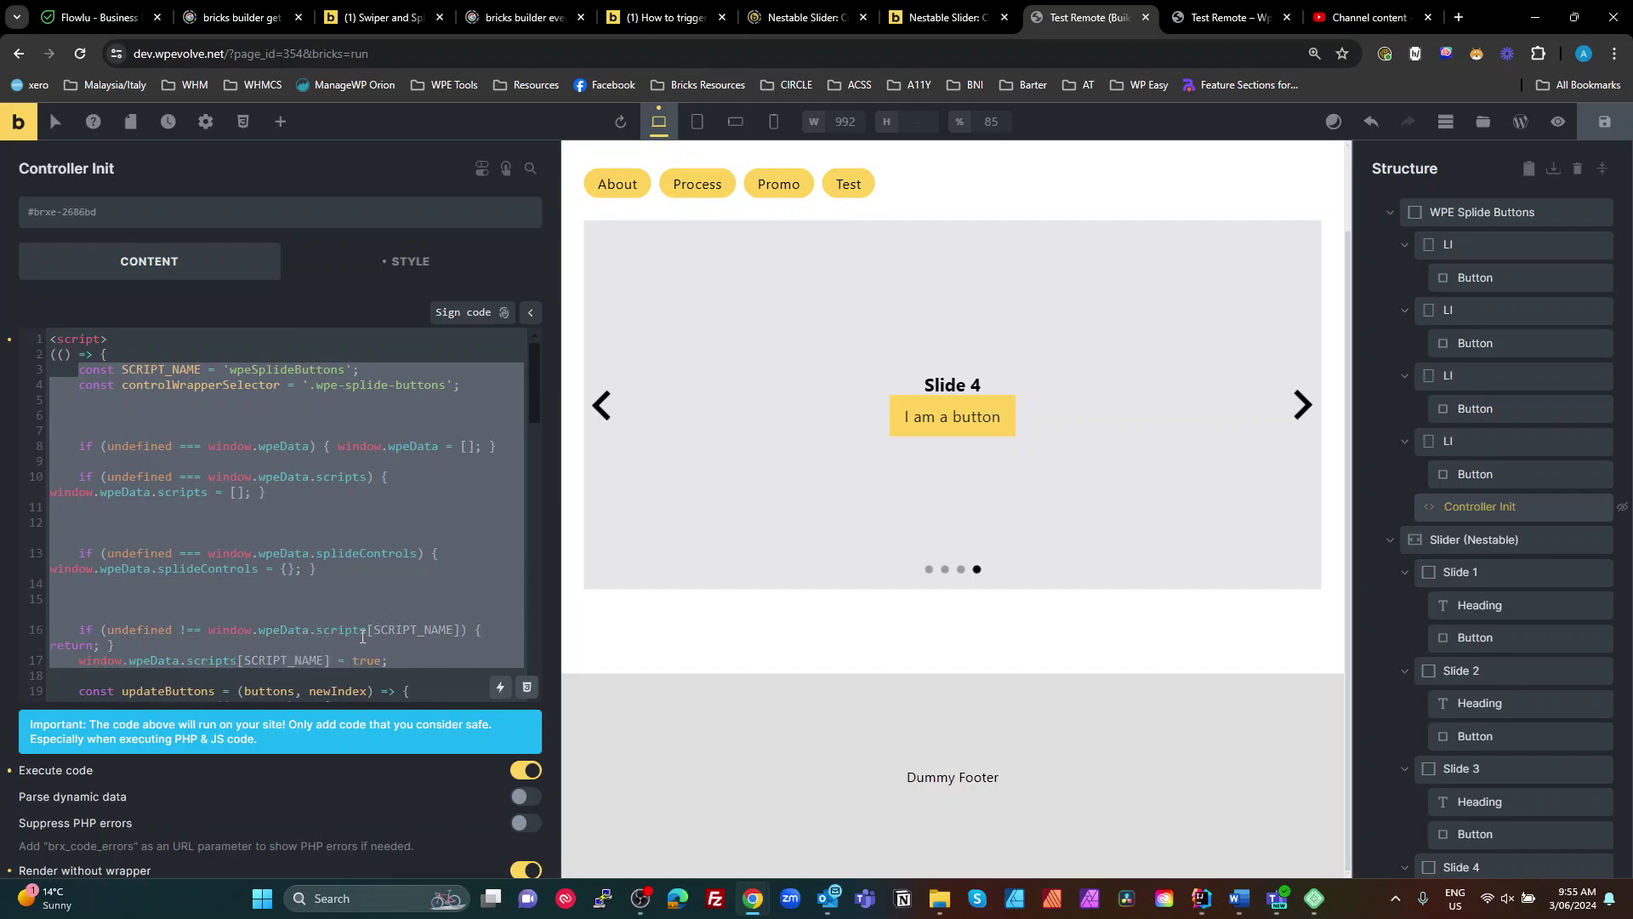
pyautogui.scroll(-2, 362, 636)
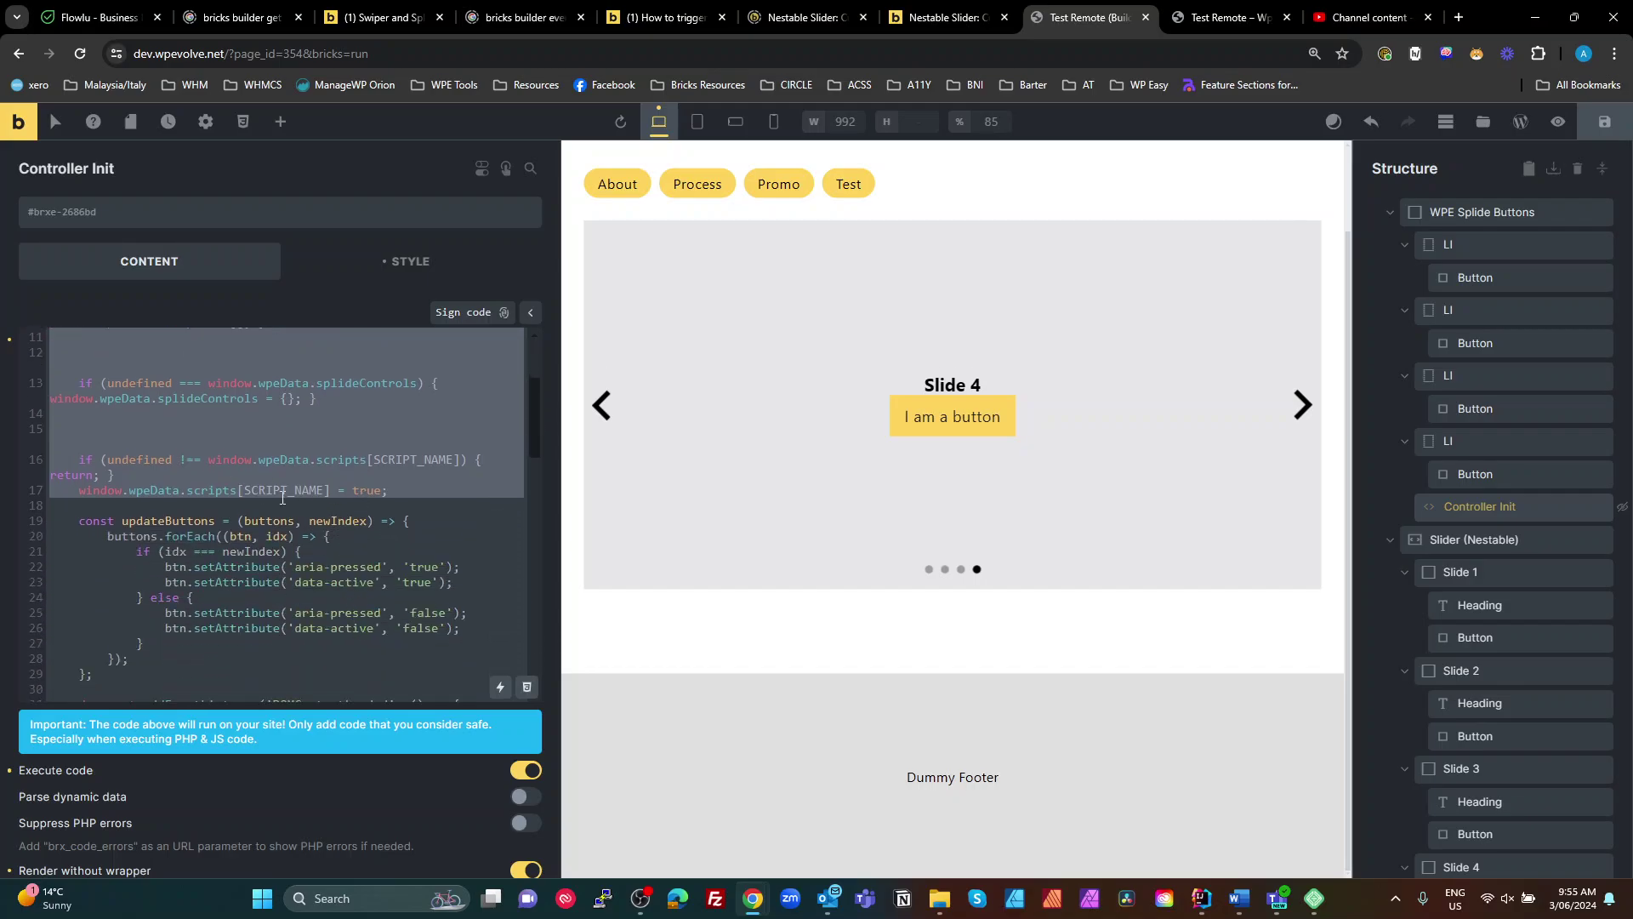
pyautogui.click(370, 486)
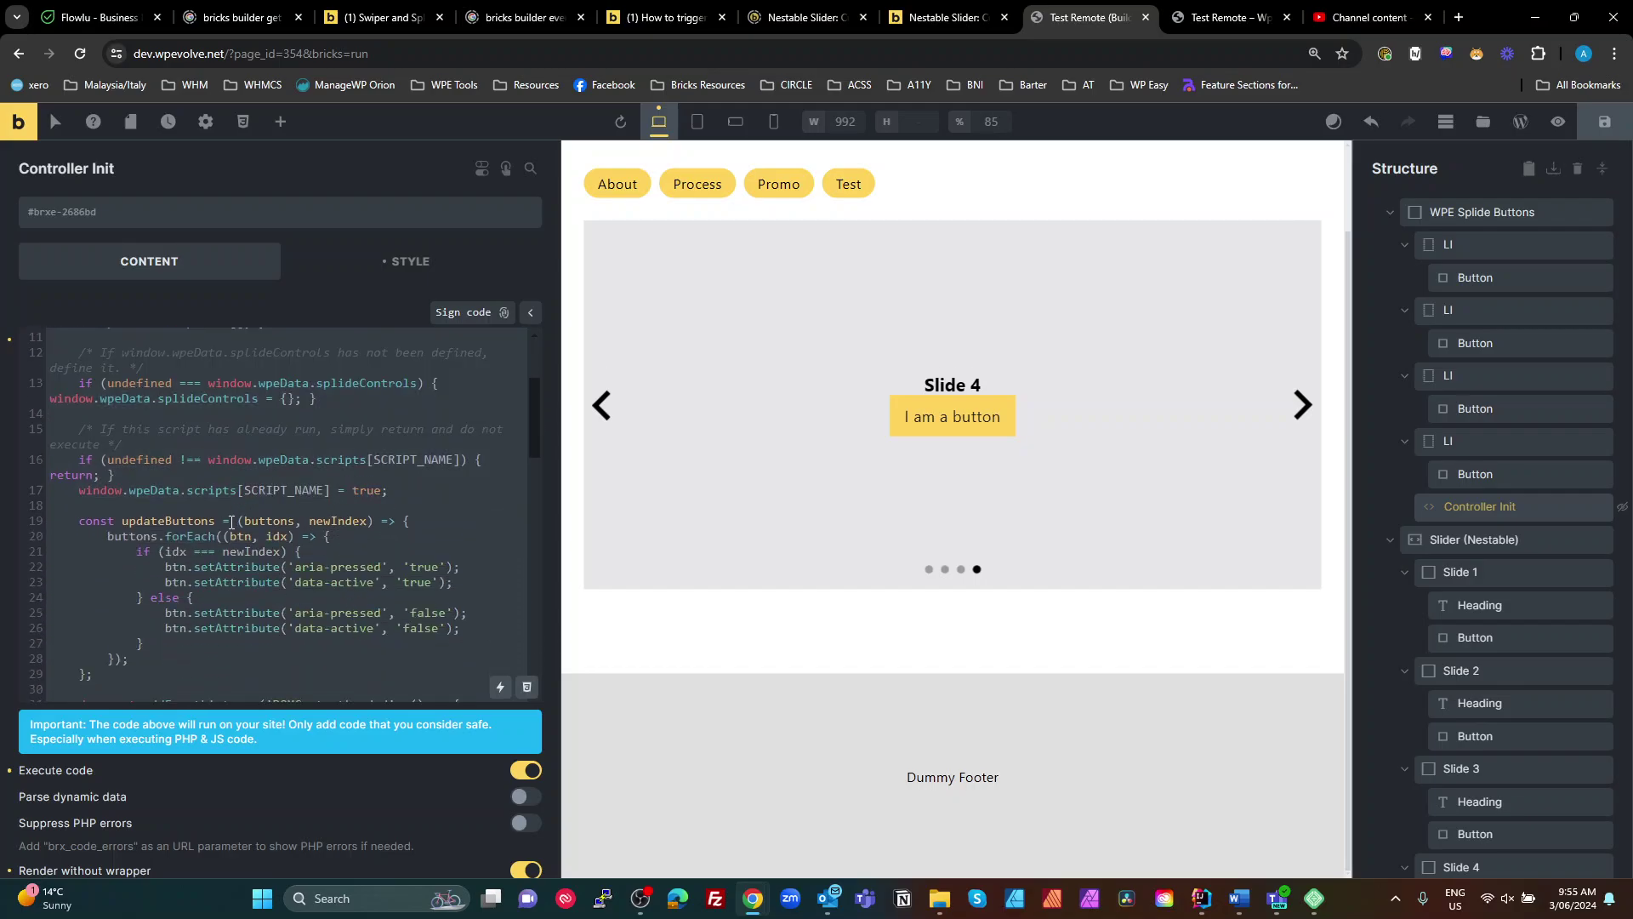
pyautogui.scroll(2, 202, 472)
pyautogui.scroll(-1, 235, 507)
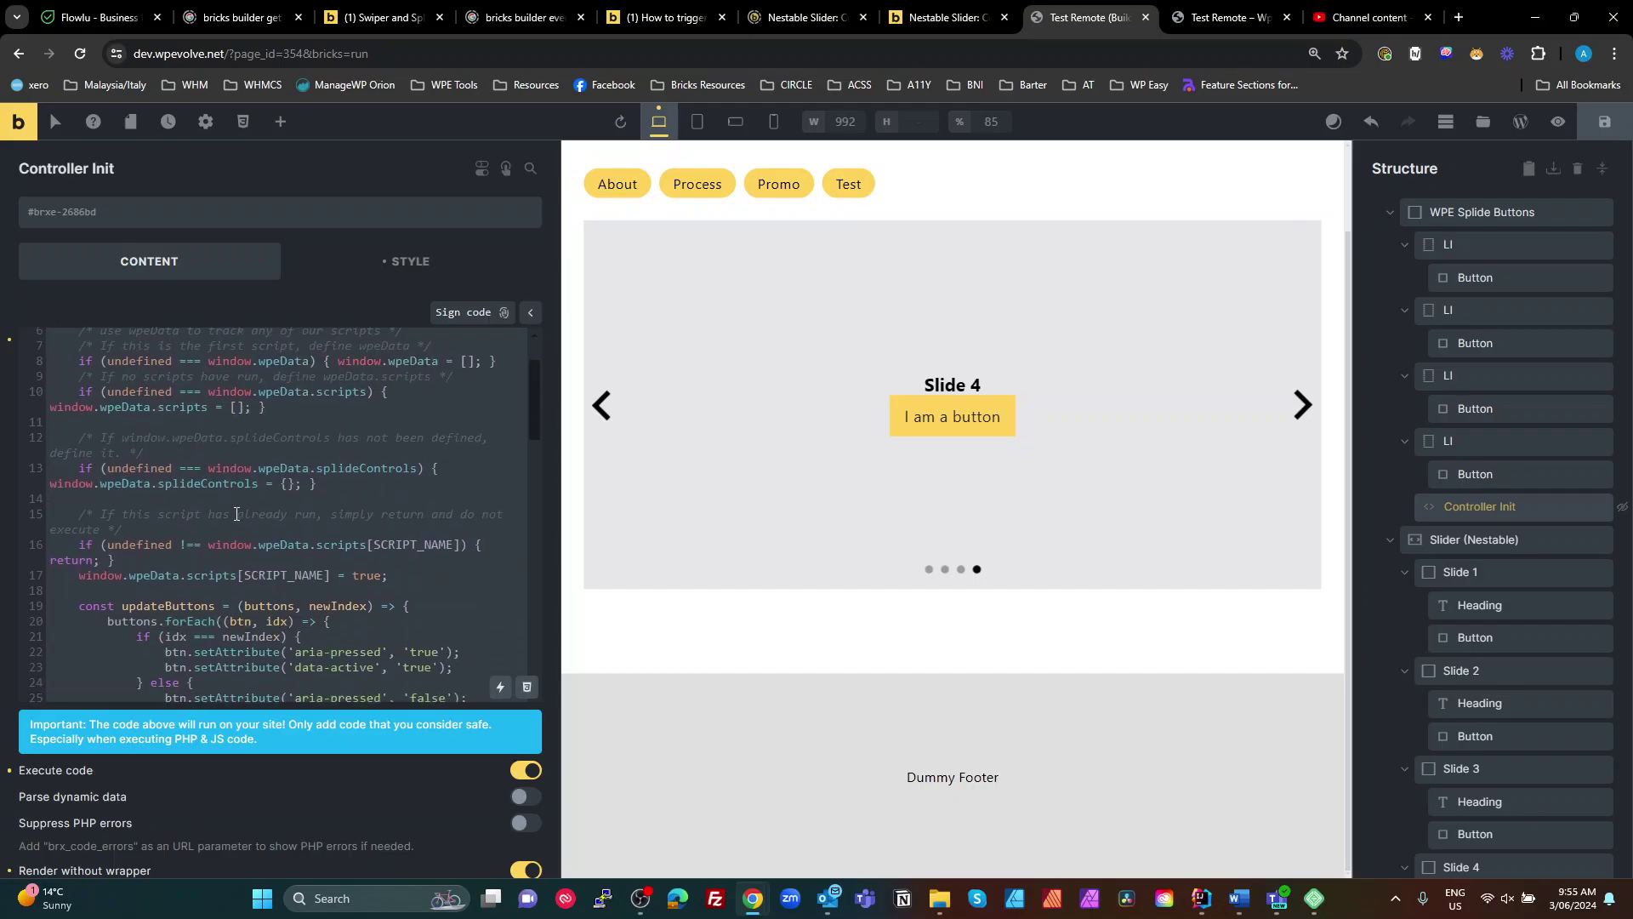
pyautogui.scroll(1, 237, 514)
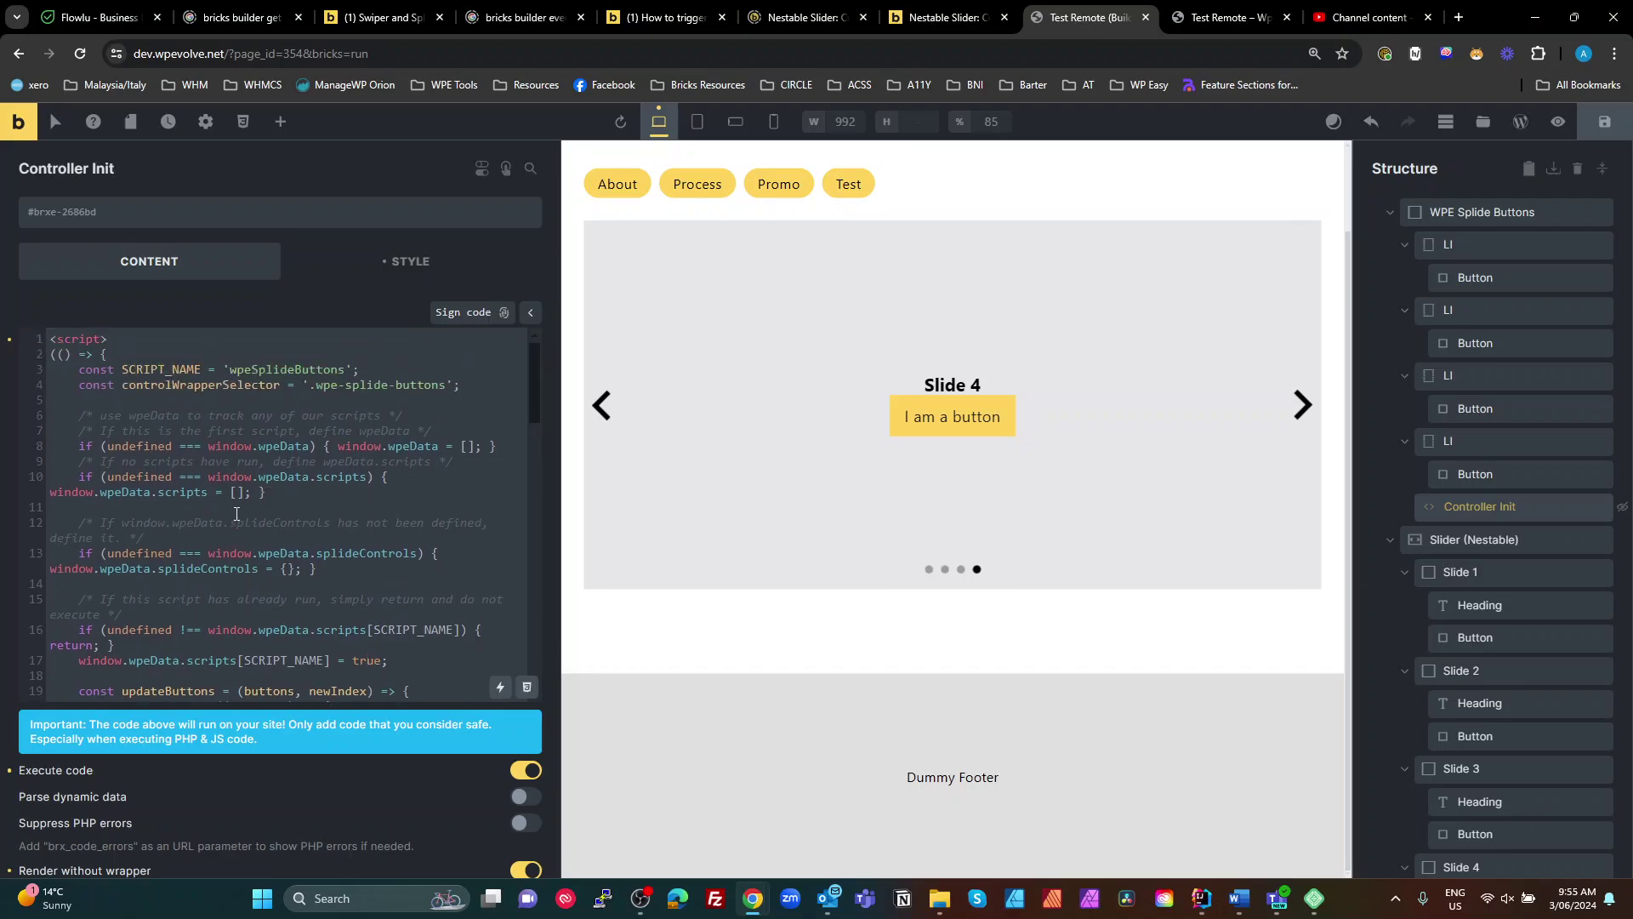
pyautogui.click(281, 569)
pyautogui.scroll(-1, 282, 567)
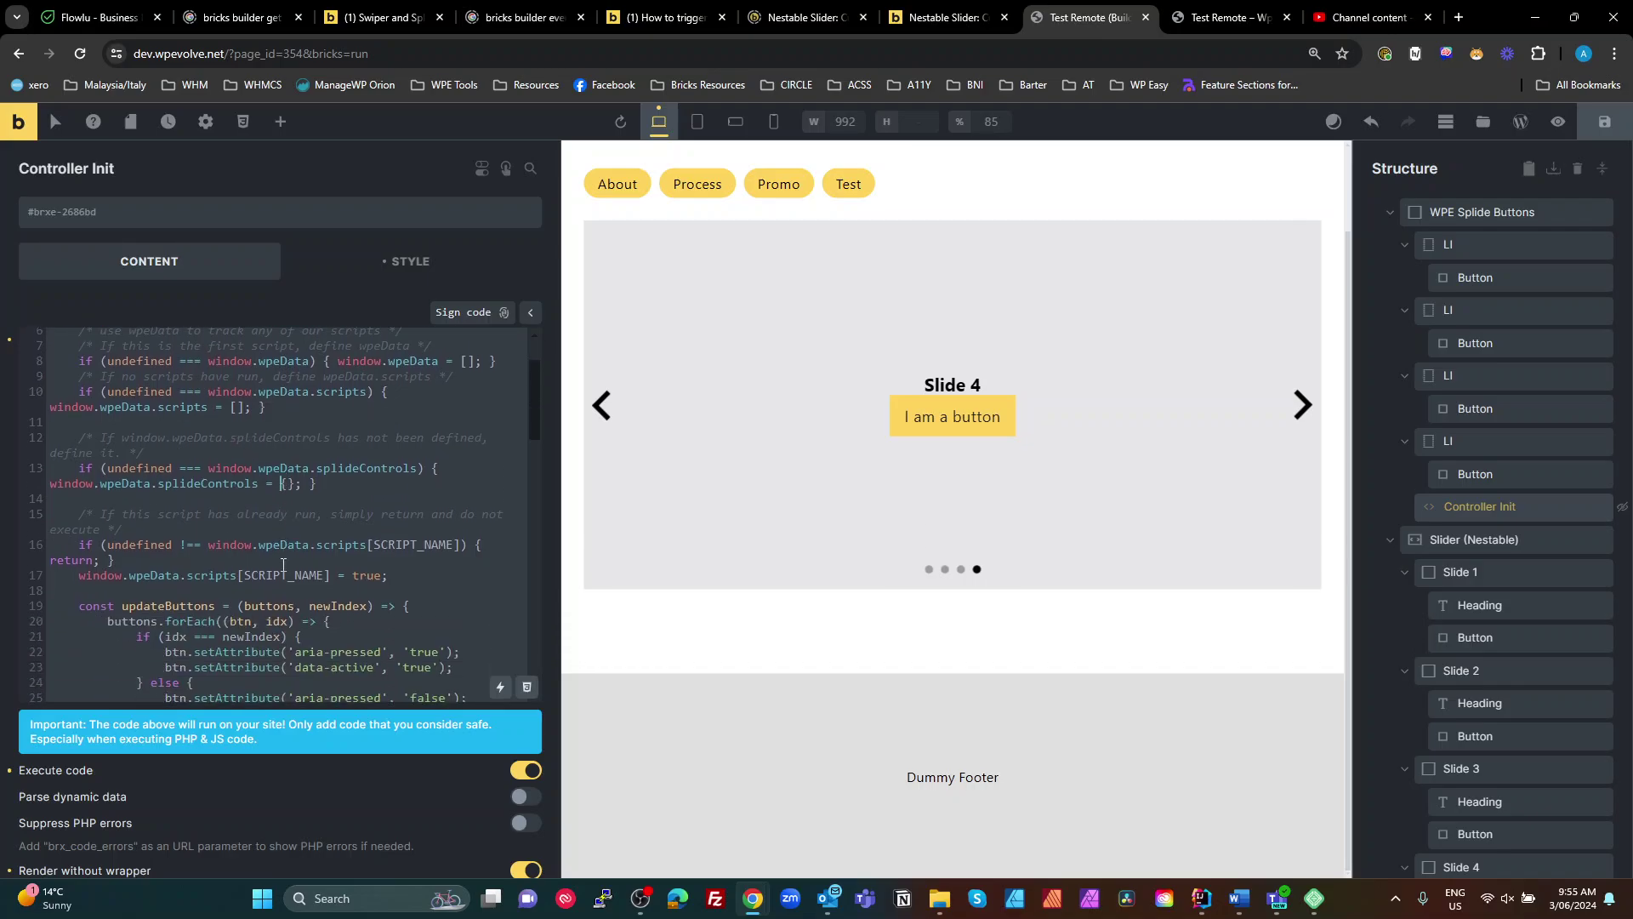
pyautogui.scroll(-2, 333, 568)
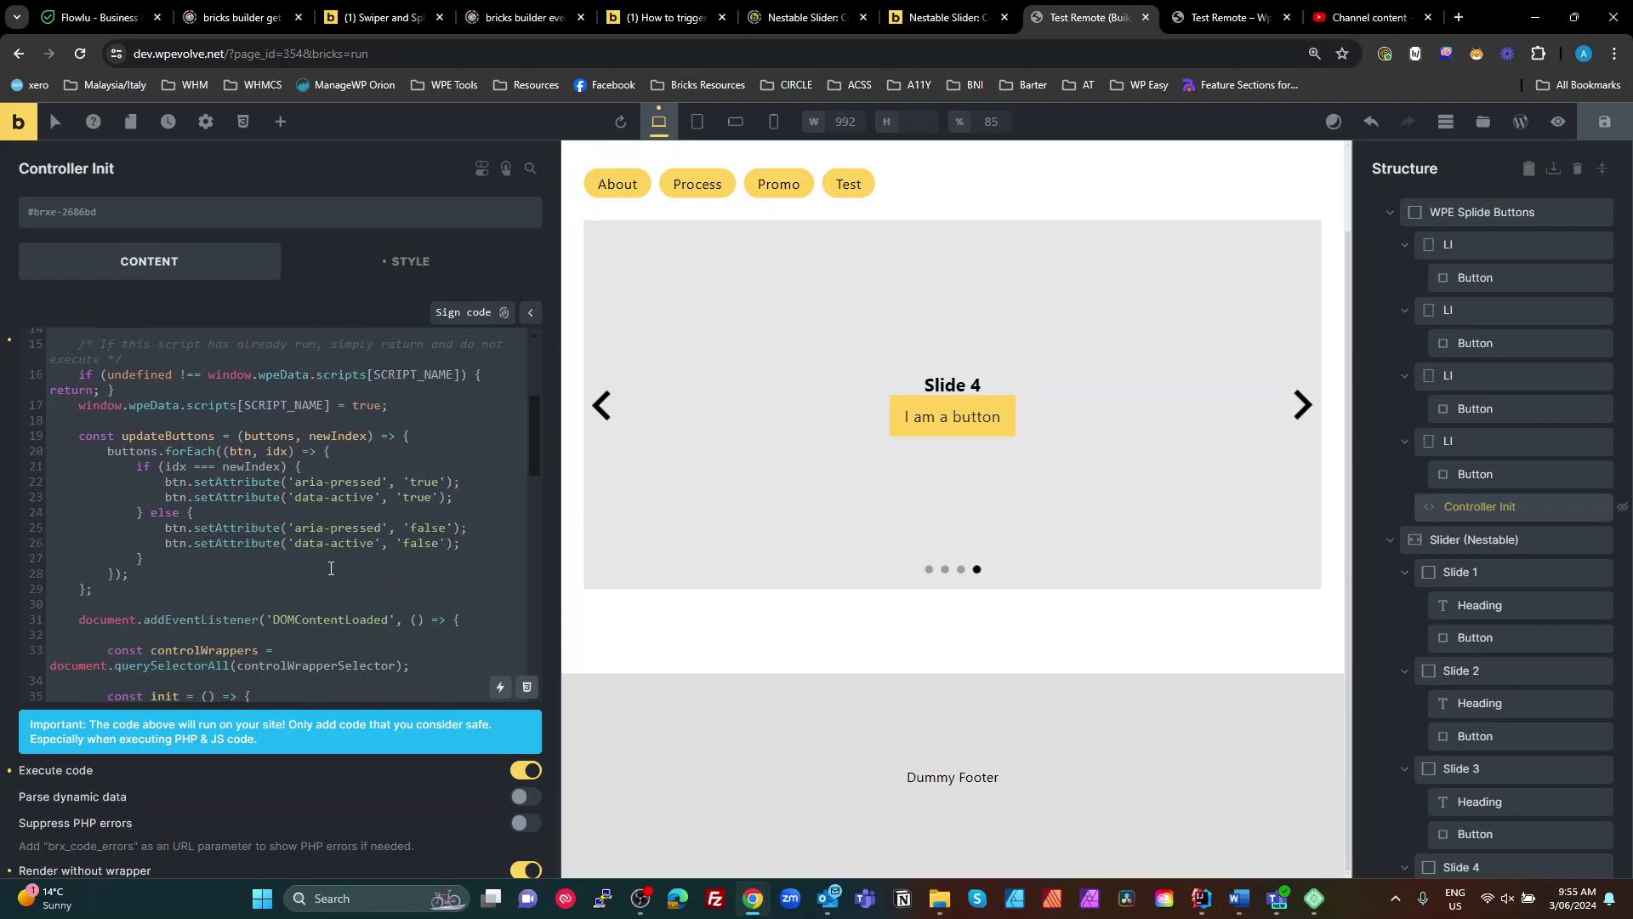
pyautogui.scroll(-1, 327, 568)
pyautogui.scroll(-1, 327, 568)
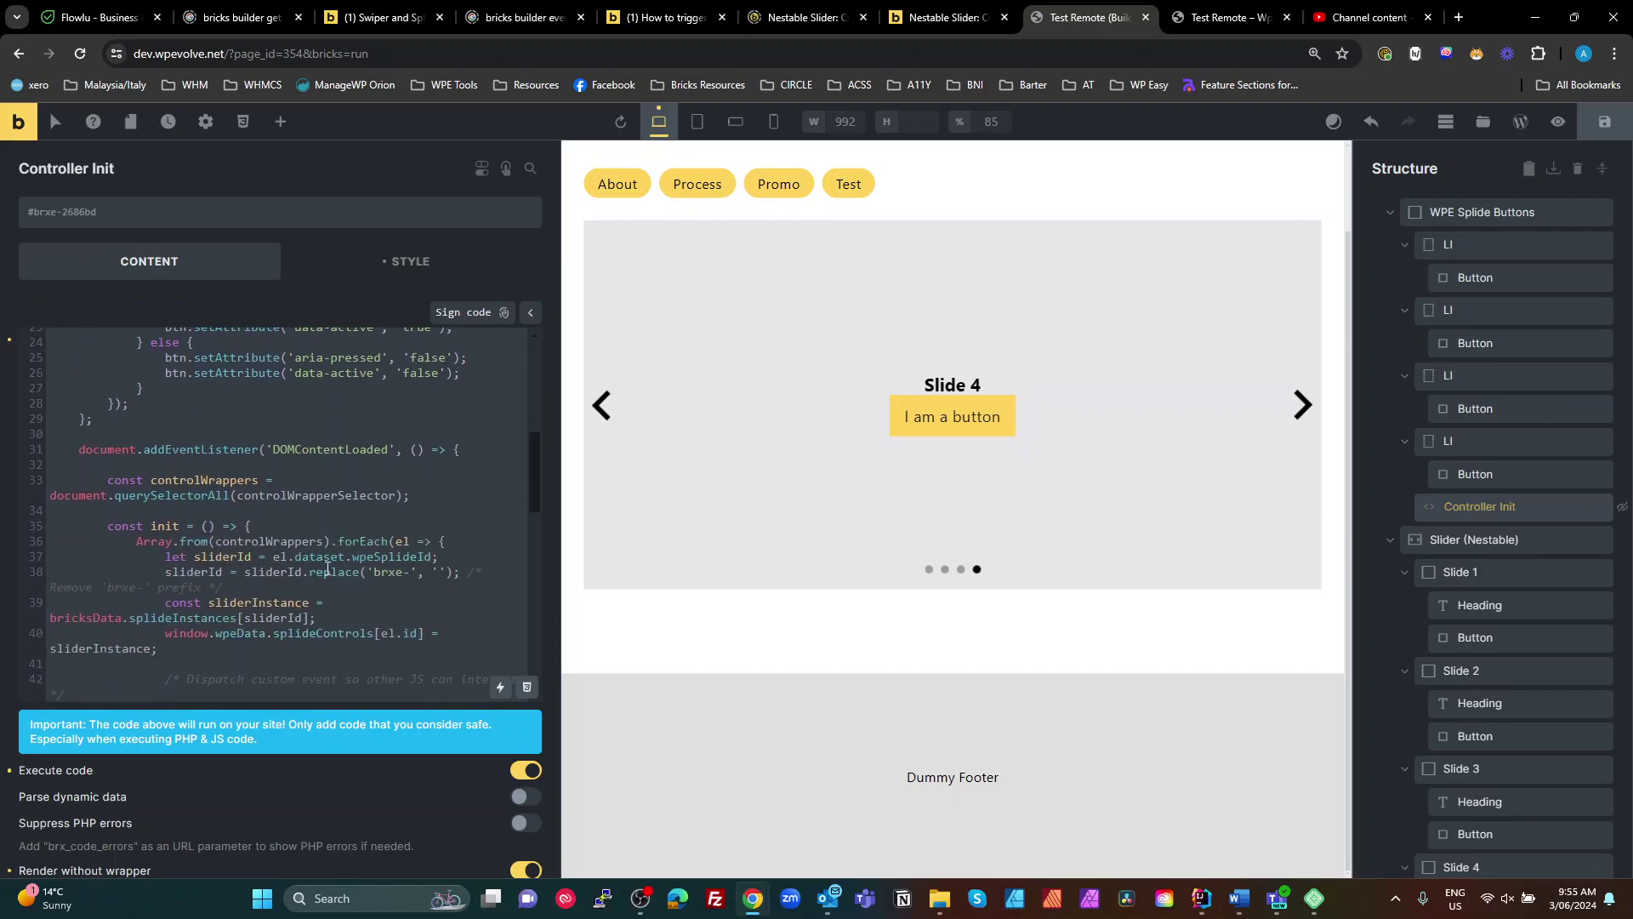
pyautogui.scroll(5, 323, 568)
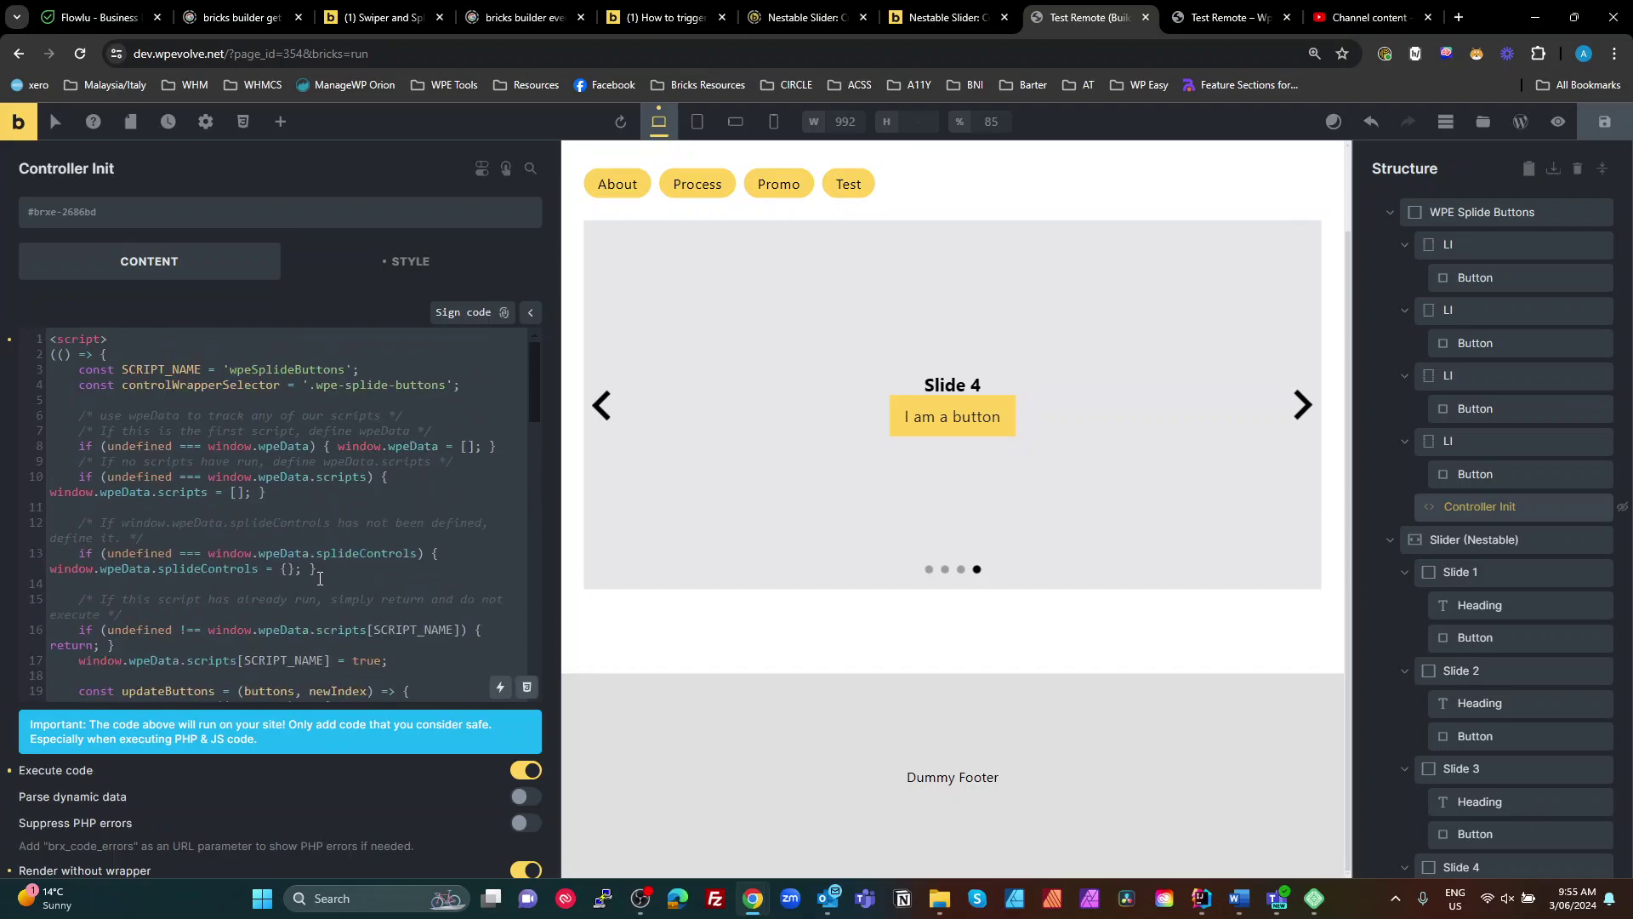
pyautogui.scroll(-2, 325, 598)
pyautogui.scroll(2, 325, 625)
# Step: Add a new Block at the top of the Container holding the buttons and slider
pyautogui.click(1403, 215)
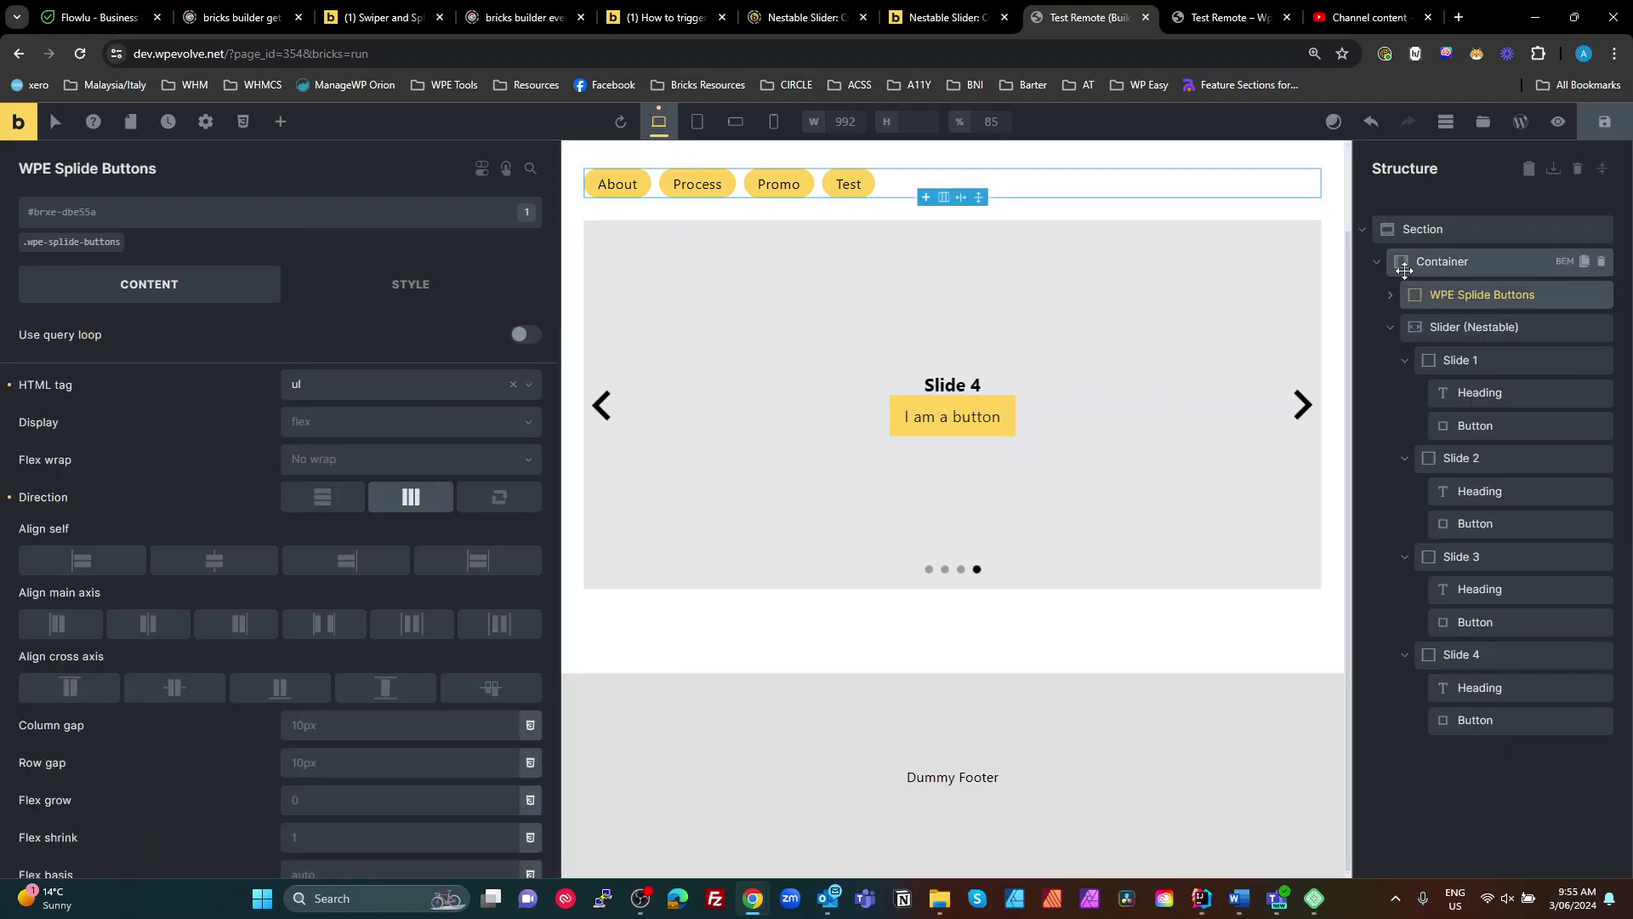
pyautogui.click(1362, 229)
pyautogui.click(1446, 364)
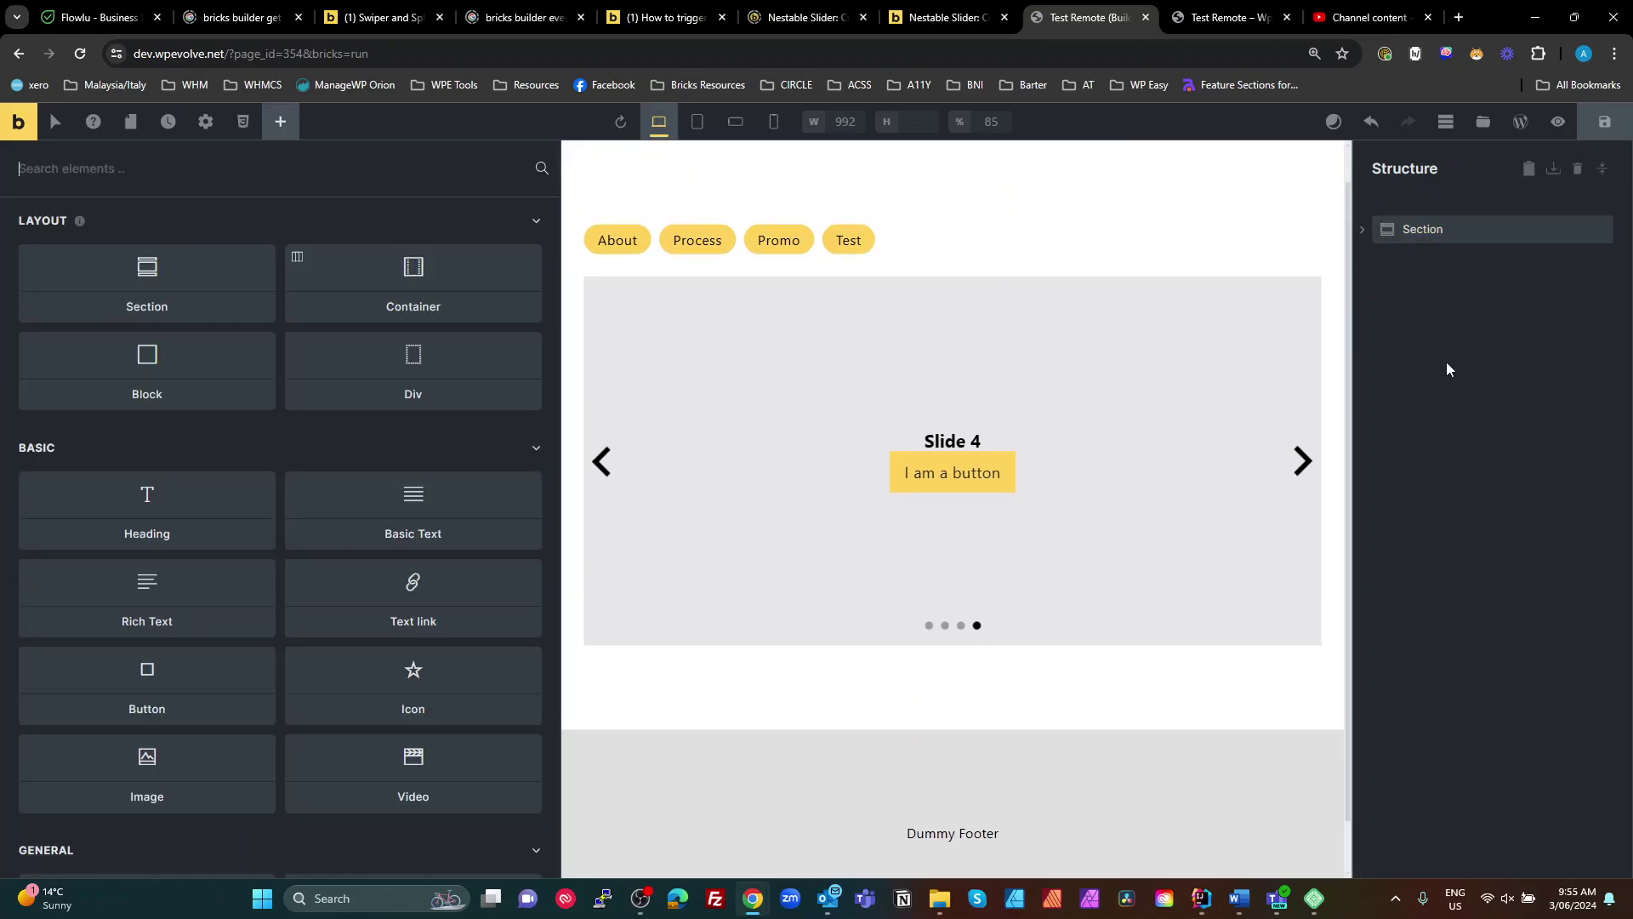
pyautogui.click(1366, 231)
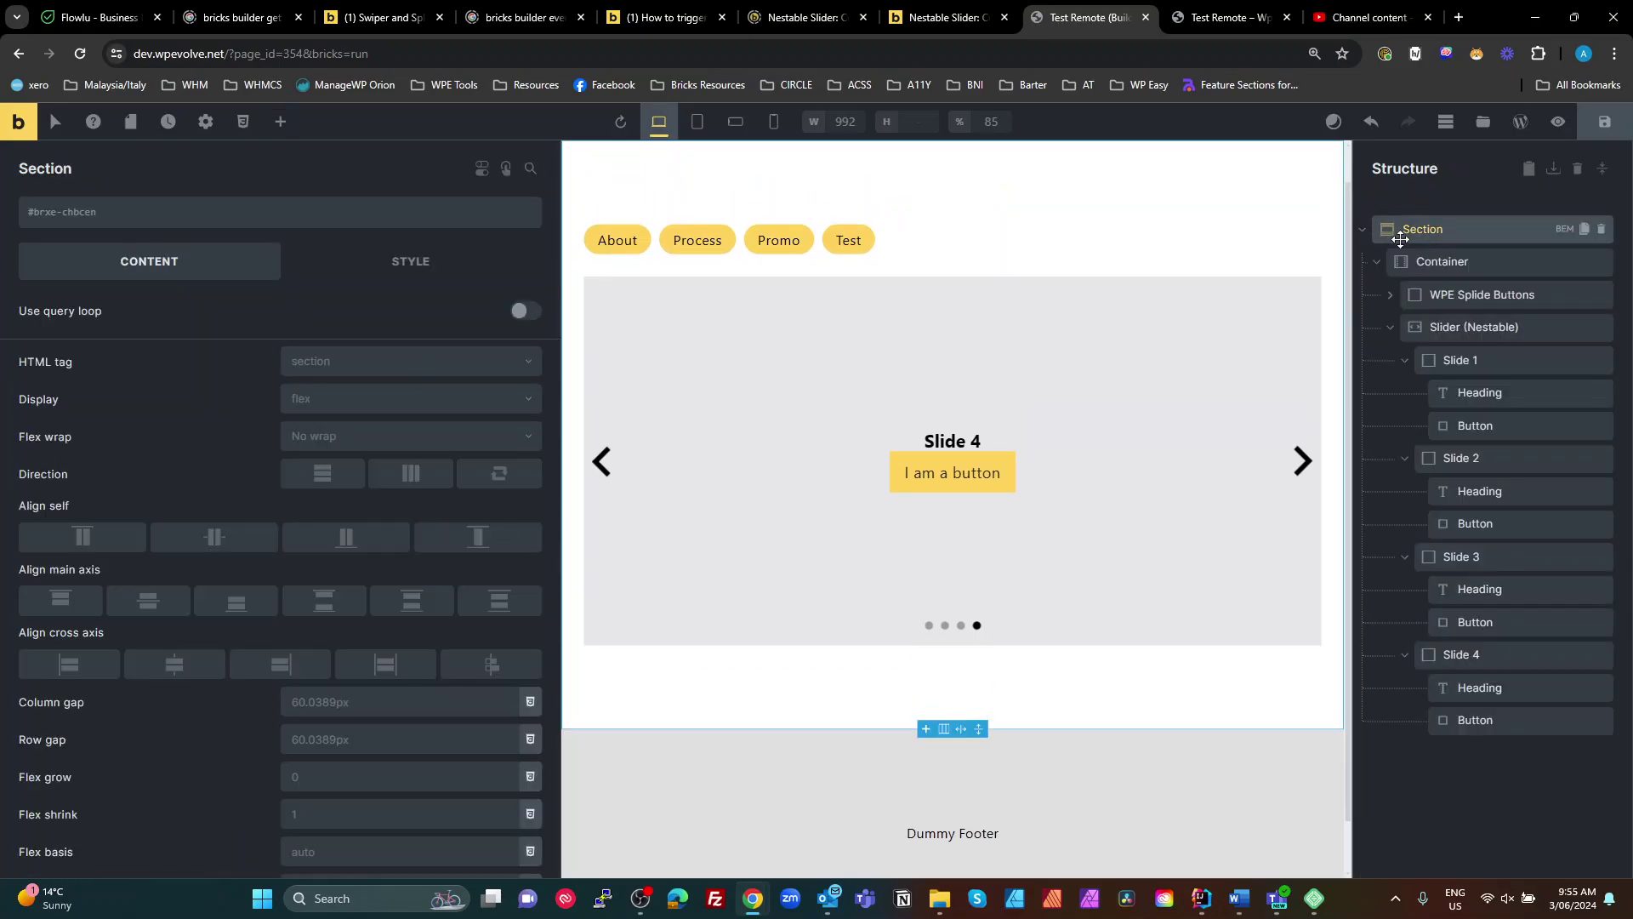
pyautogui.click(1417, 261)
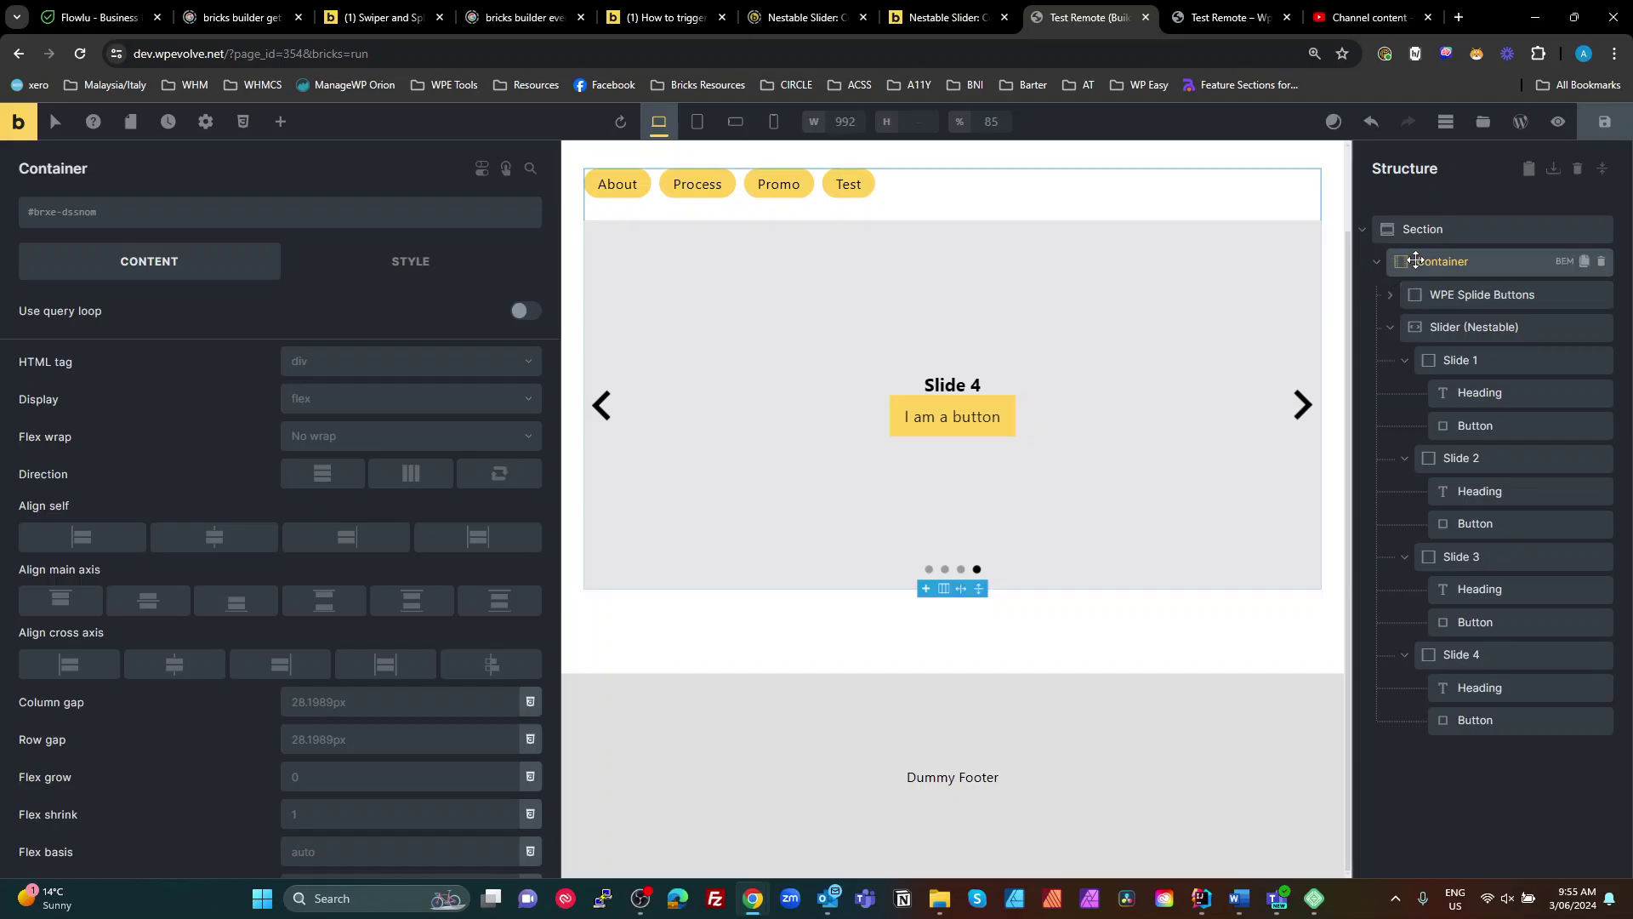
pyautogui.click(280, 123)
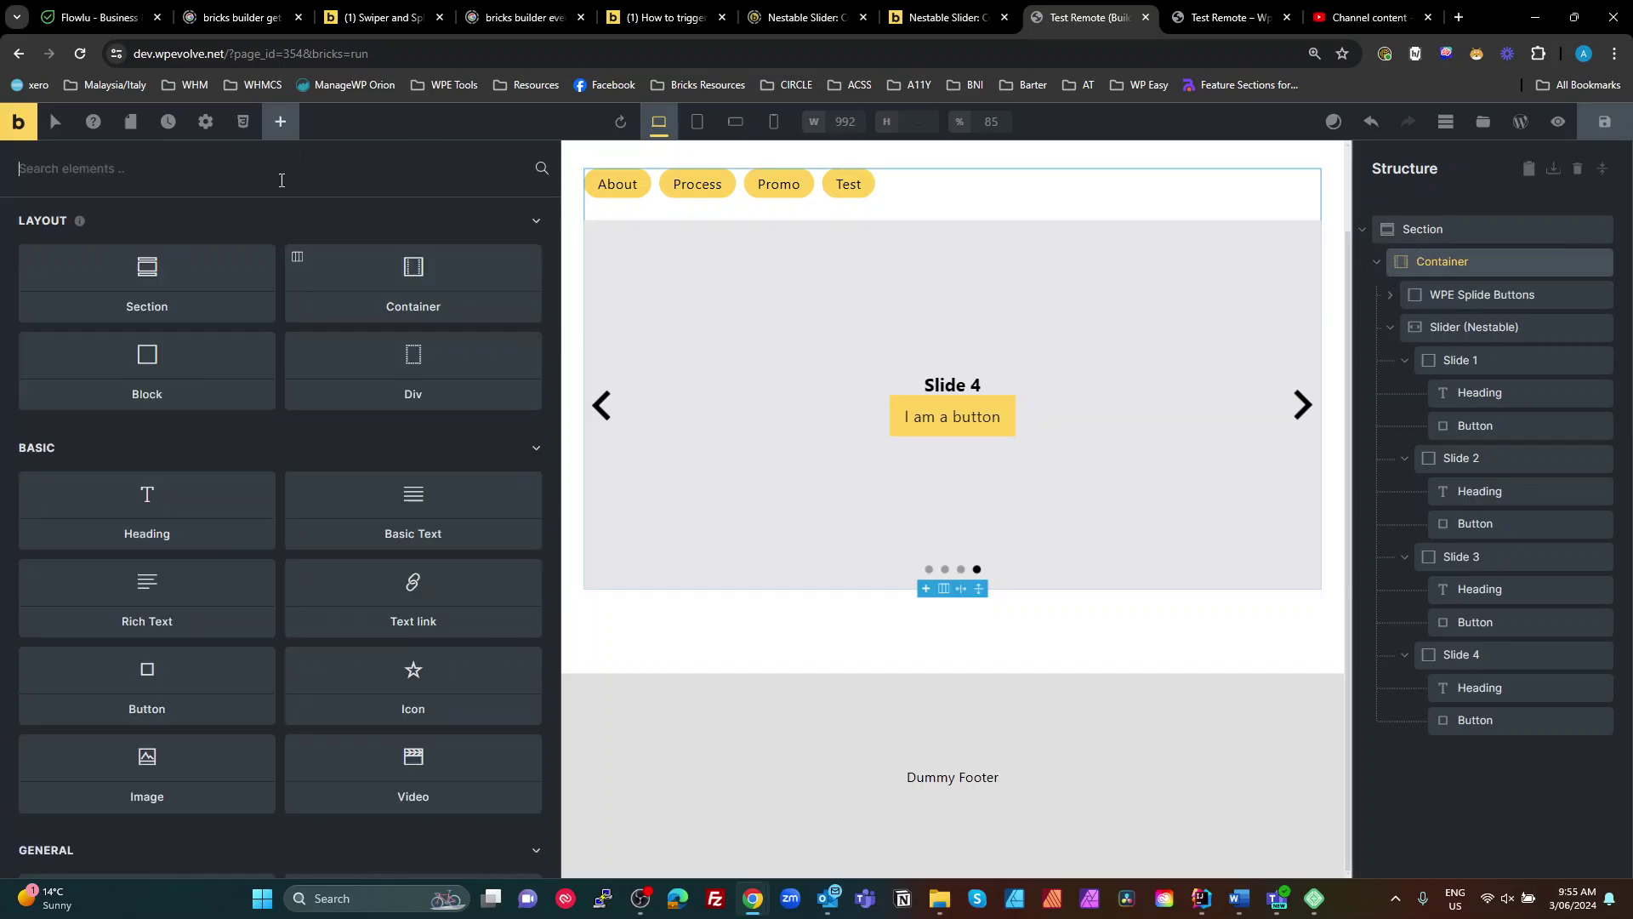
pyautogui.click(147, 374)
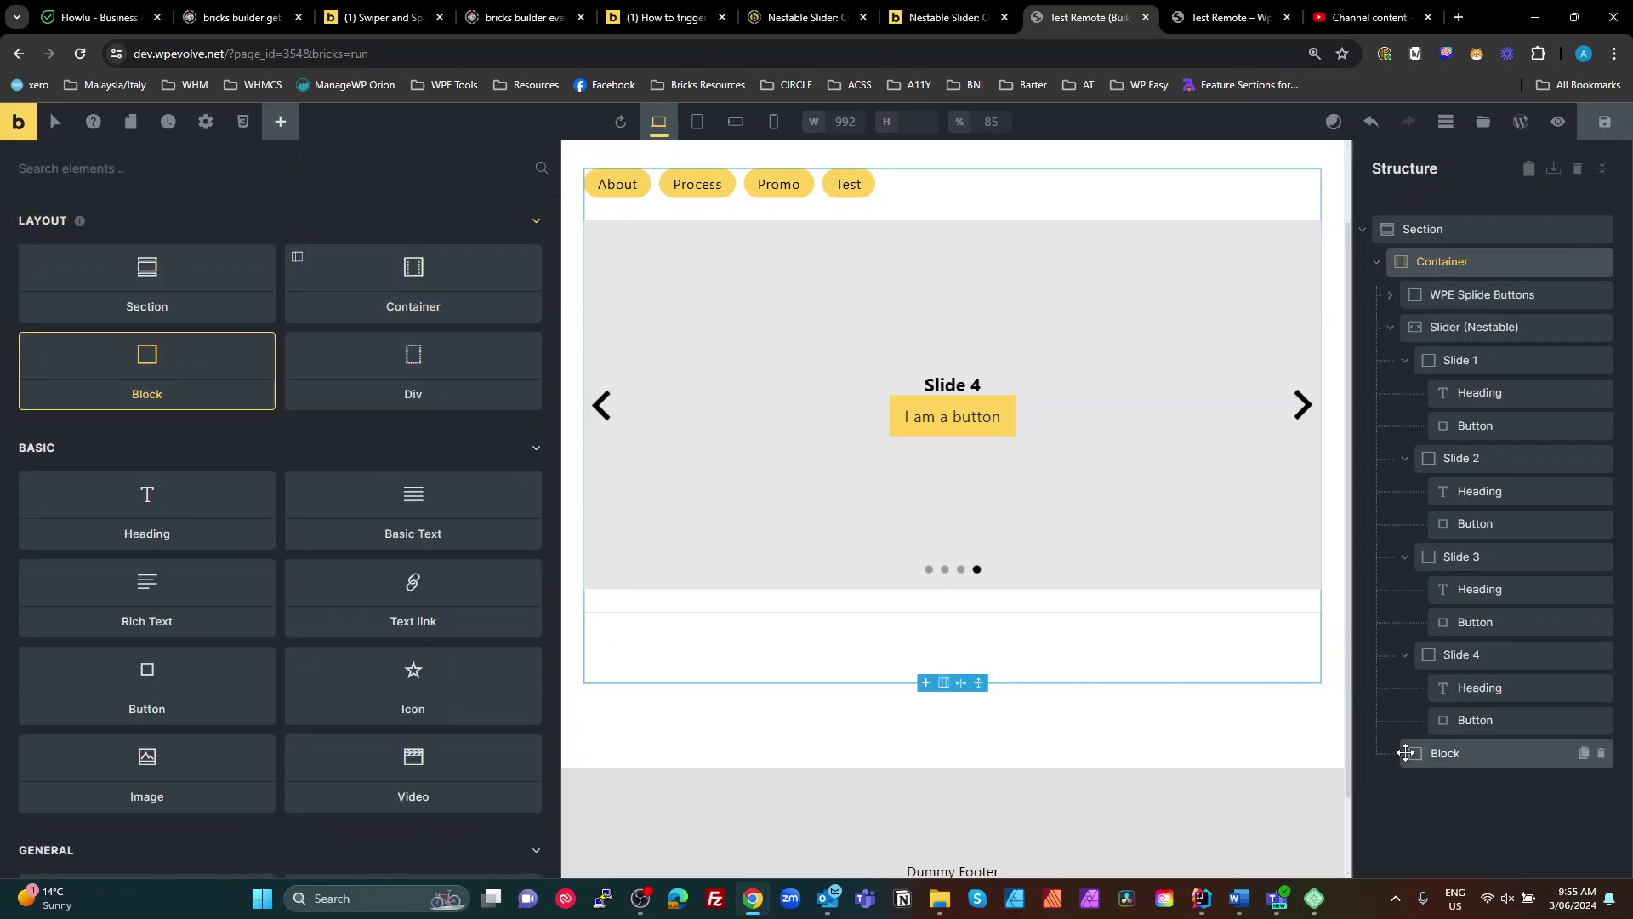
pyautogui.moveTo(1406, 754); pyautogui.dragTo(1430, 300)
pyautogui.click(1390, 294)
# Step: Move the slider and button remote into the Block, buttons on top, and duplicate the Block
pyautogui.click(1390, 295)
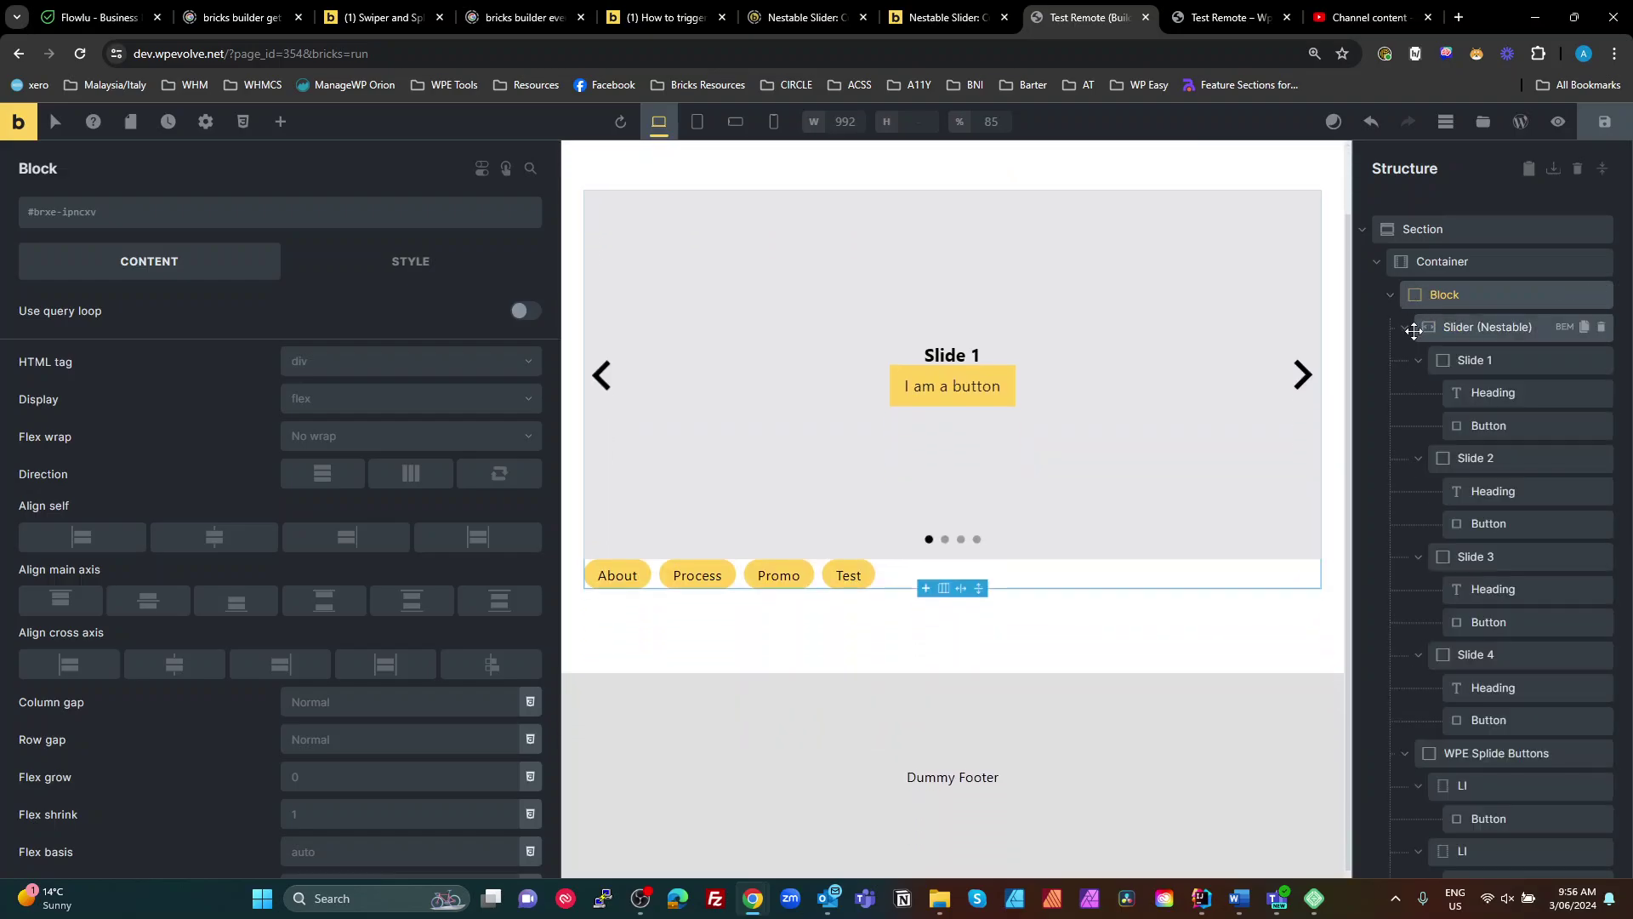
pyautogui.click(1408, 328)
pyautogui.click(1405, 362)
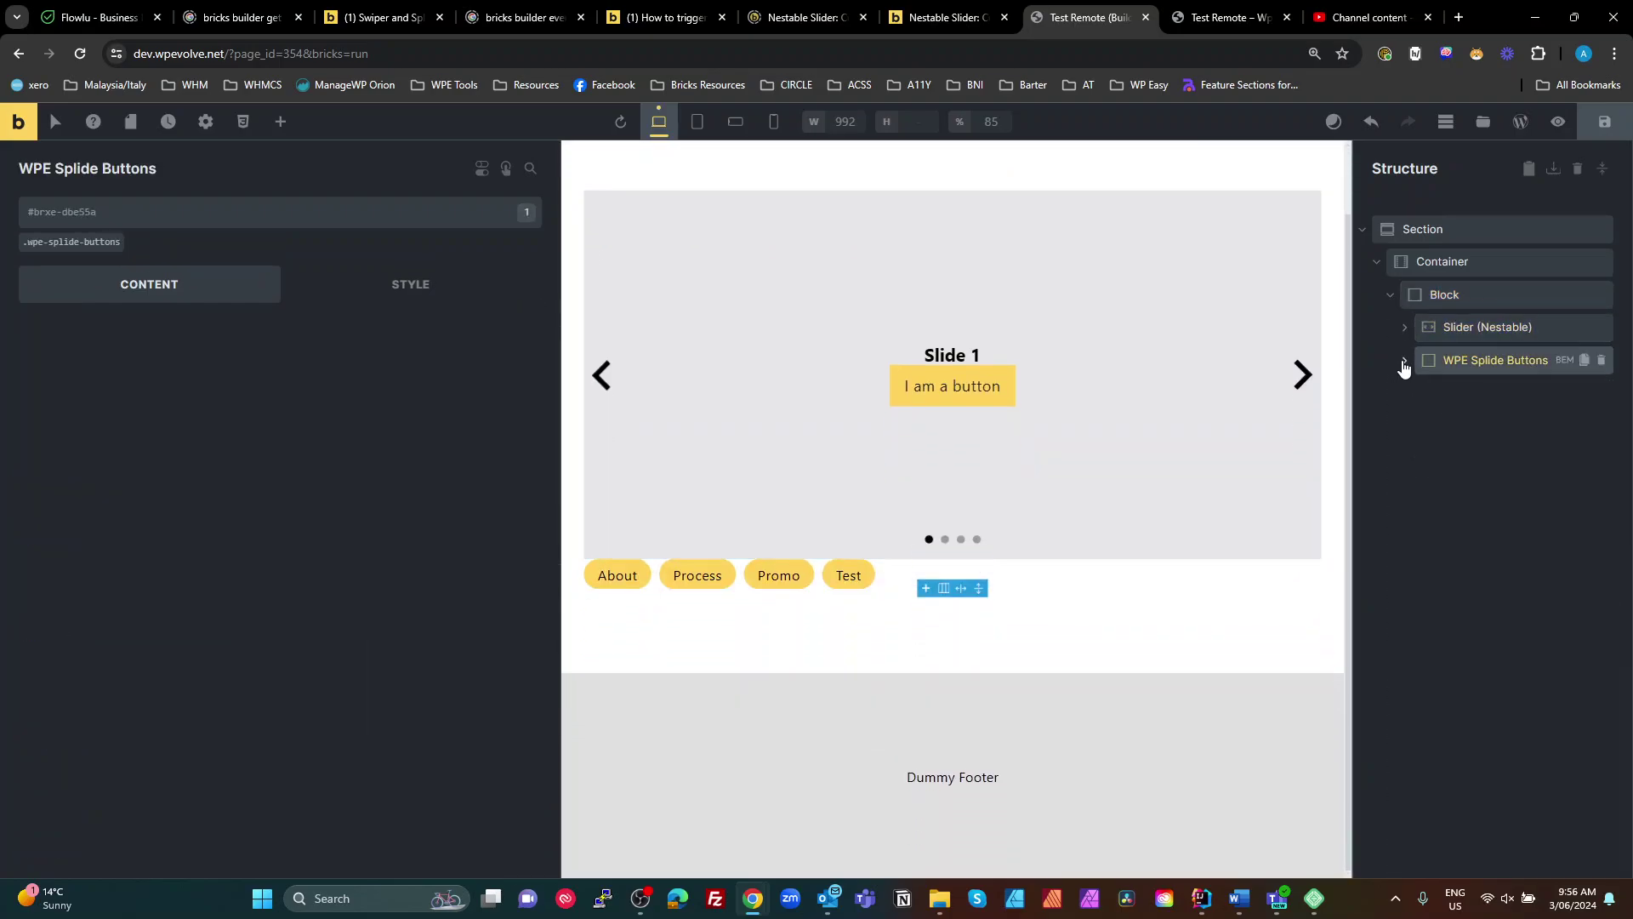
pyautogui.moveTo(1416, 362); pyautogui.dragTo(1438, 311)
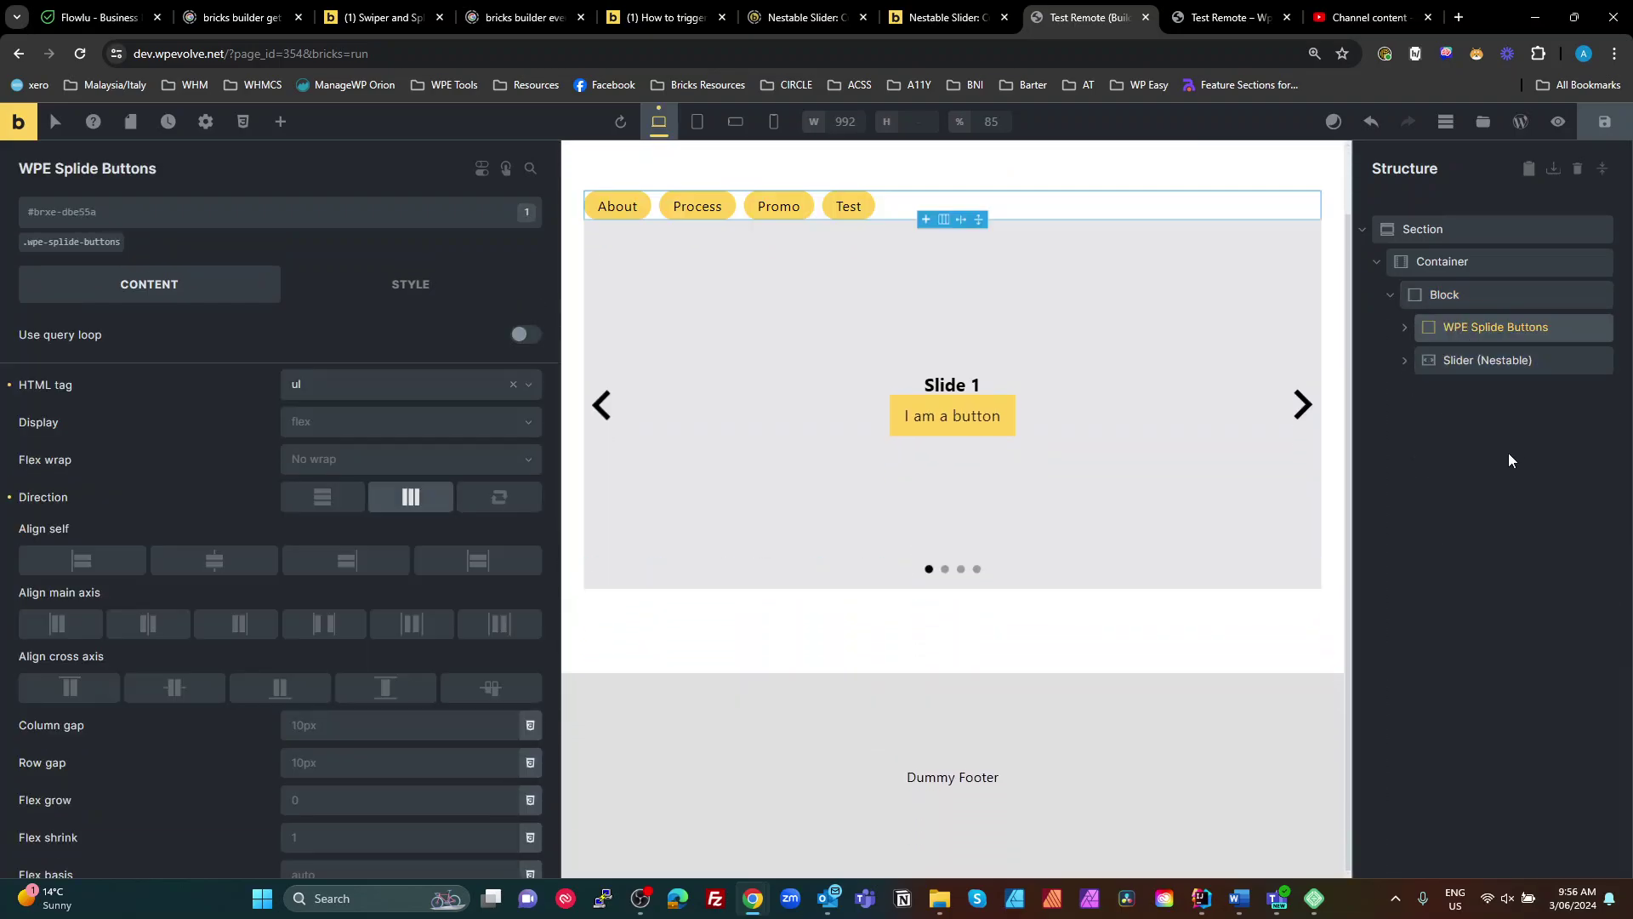
pyautogui.click(1446, 294)
pyautogui.click(1584, 294)
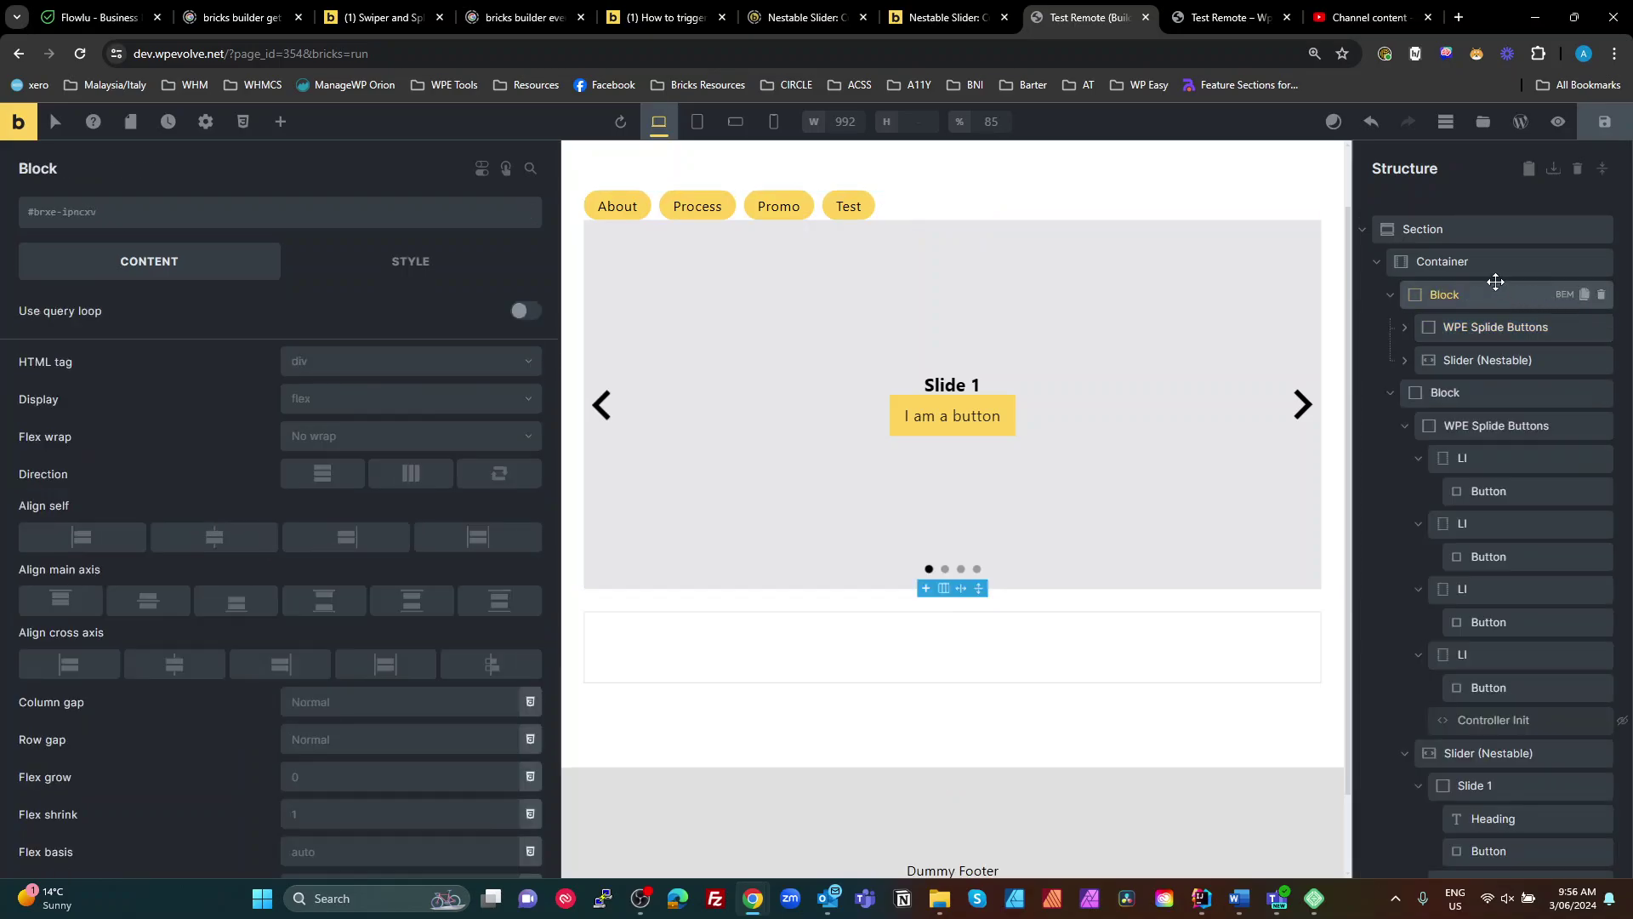
pyautogui.click(1405, 259)
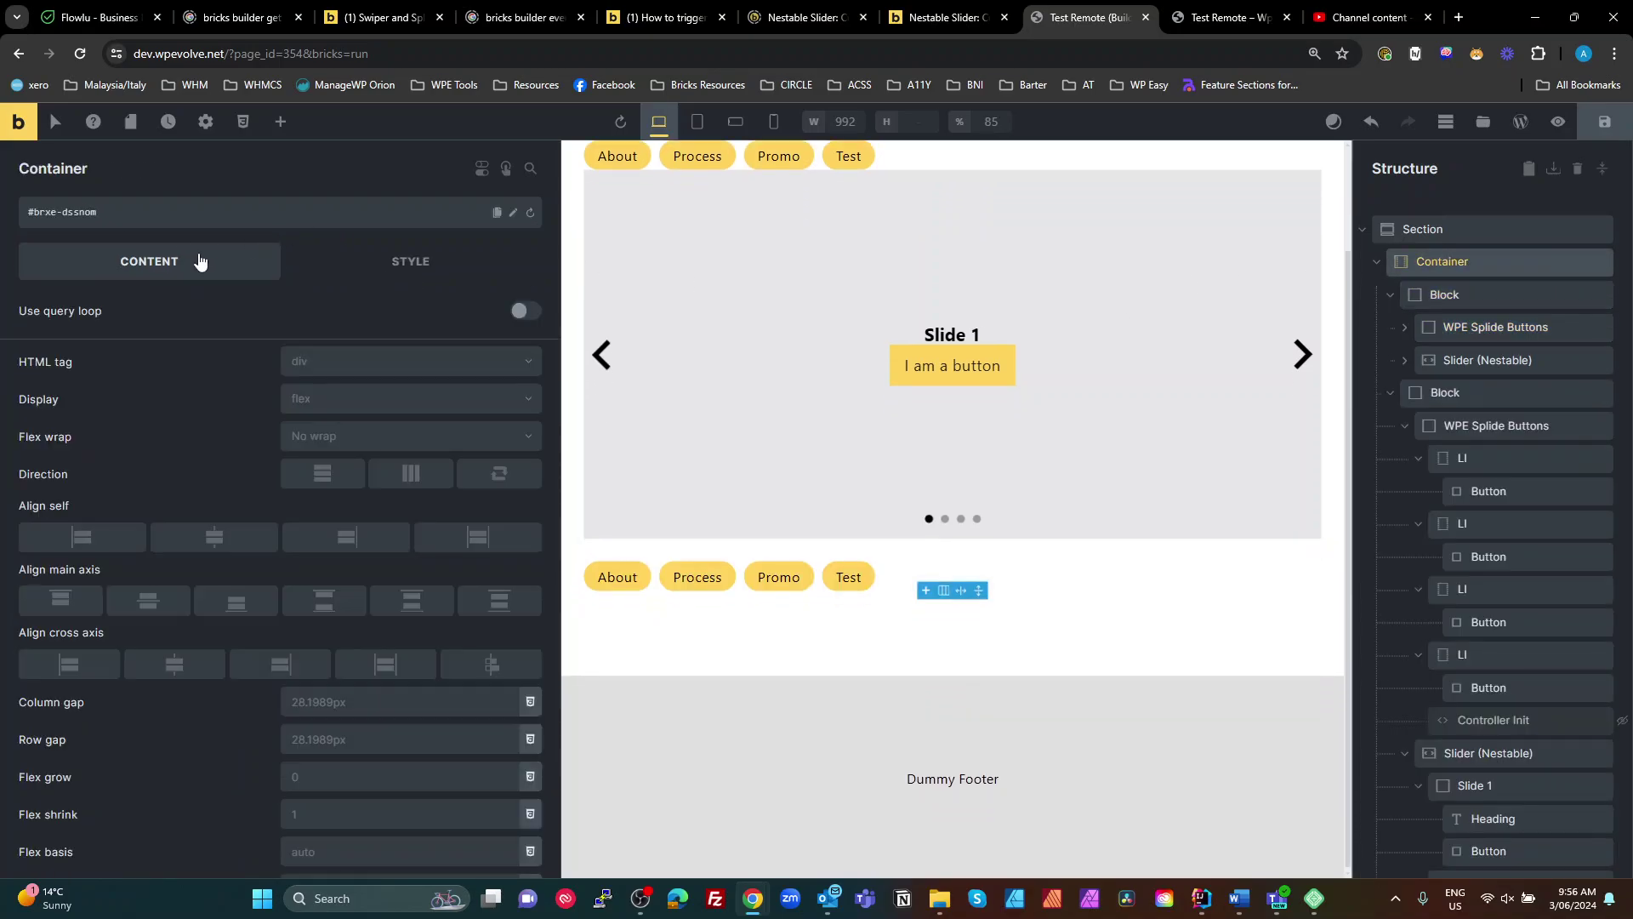
# Step: Set the Container's display to grid with template columns 1fr 1fr
pyautogui.click(358, 404)
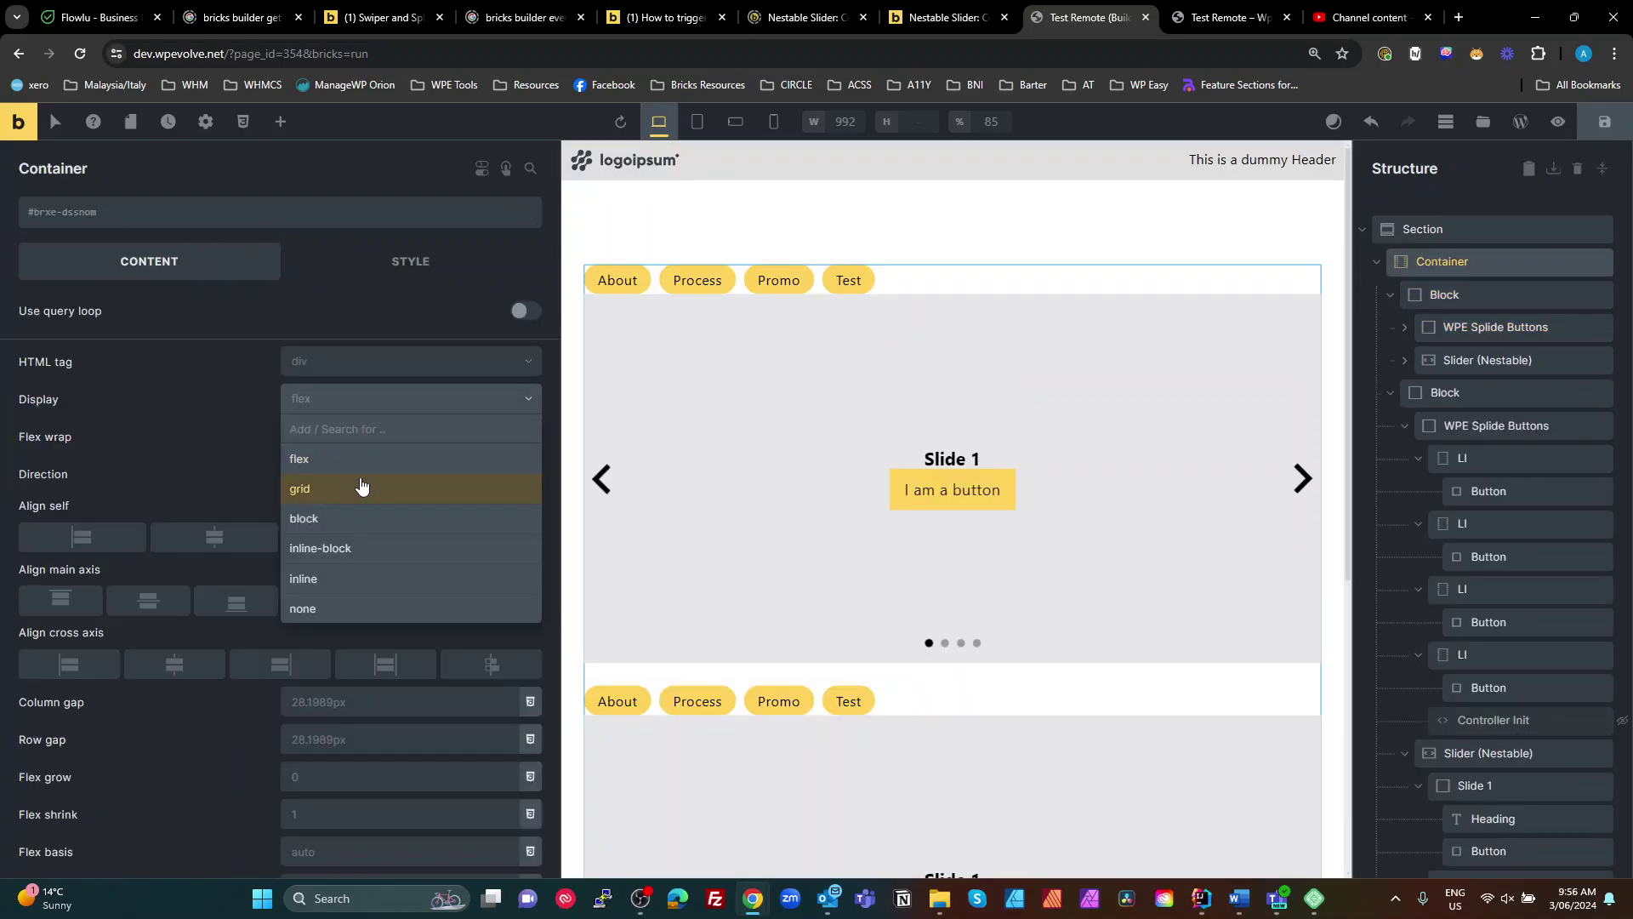
pyautogui.click(360, 487)
pyautogui.click(356, 423)
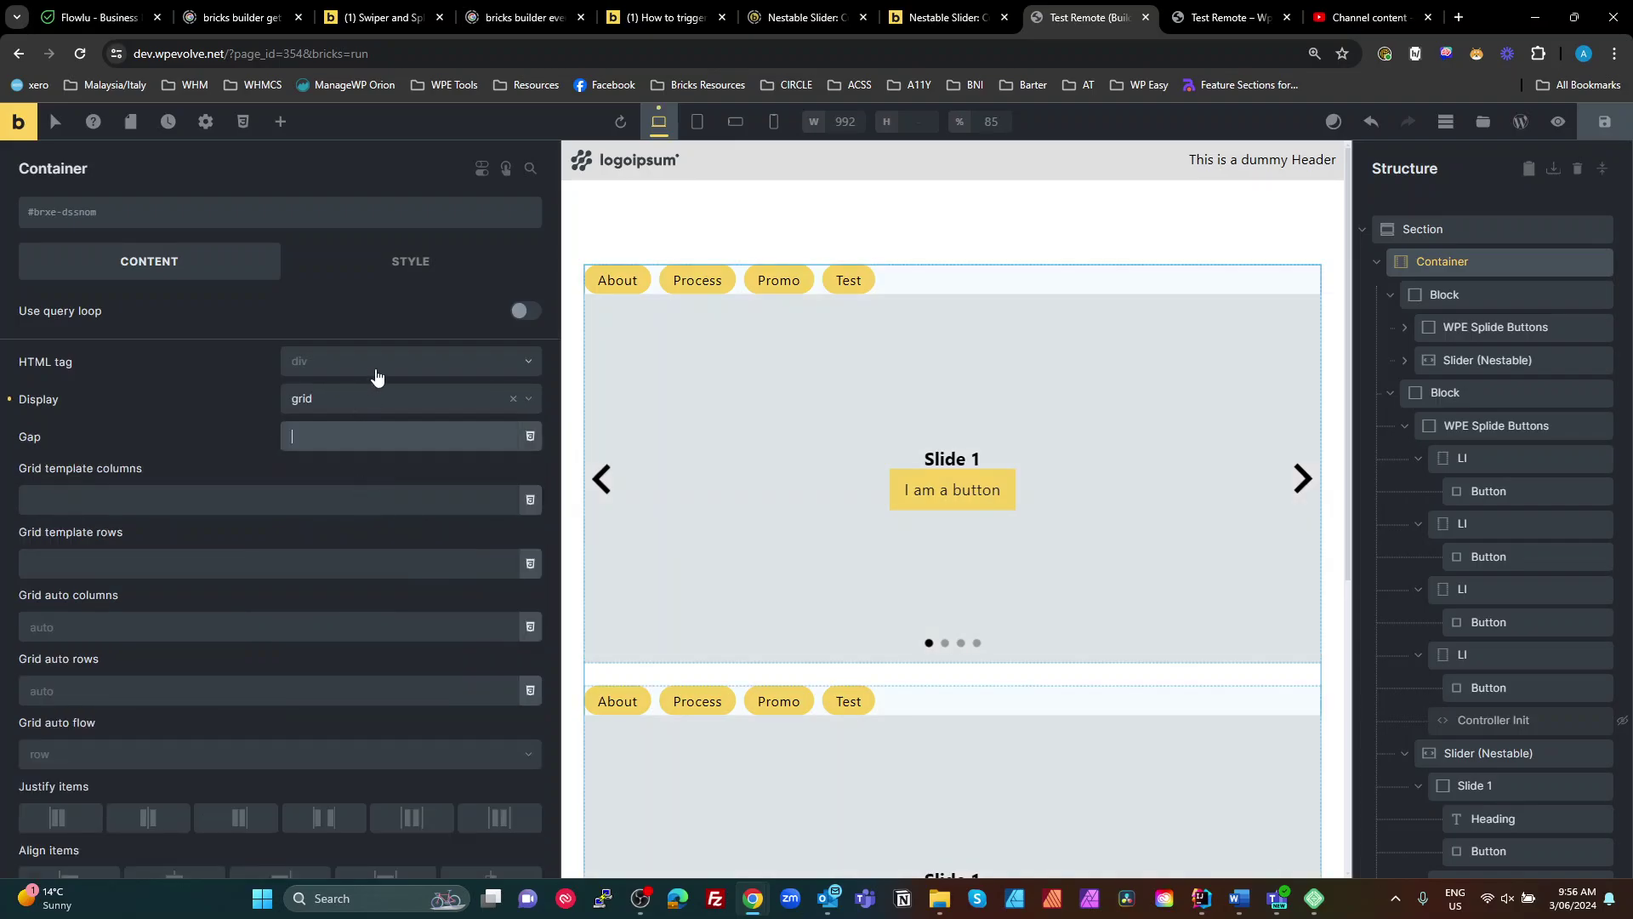
pyautogui.click(200, 496)
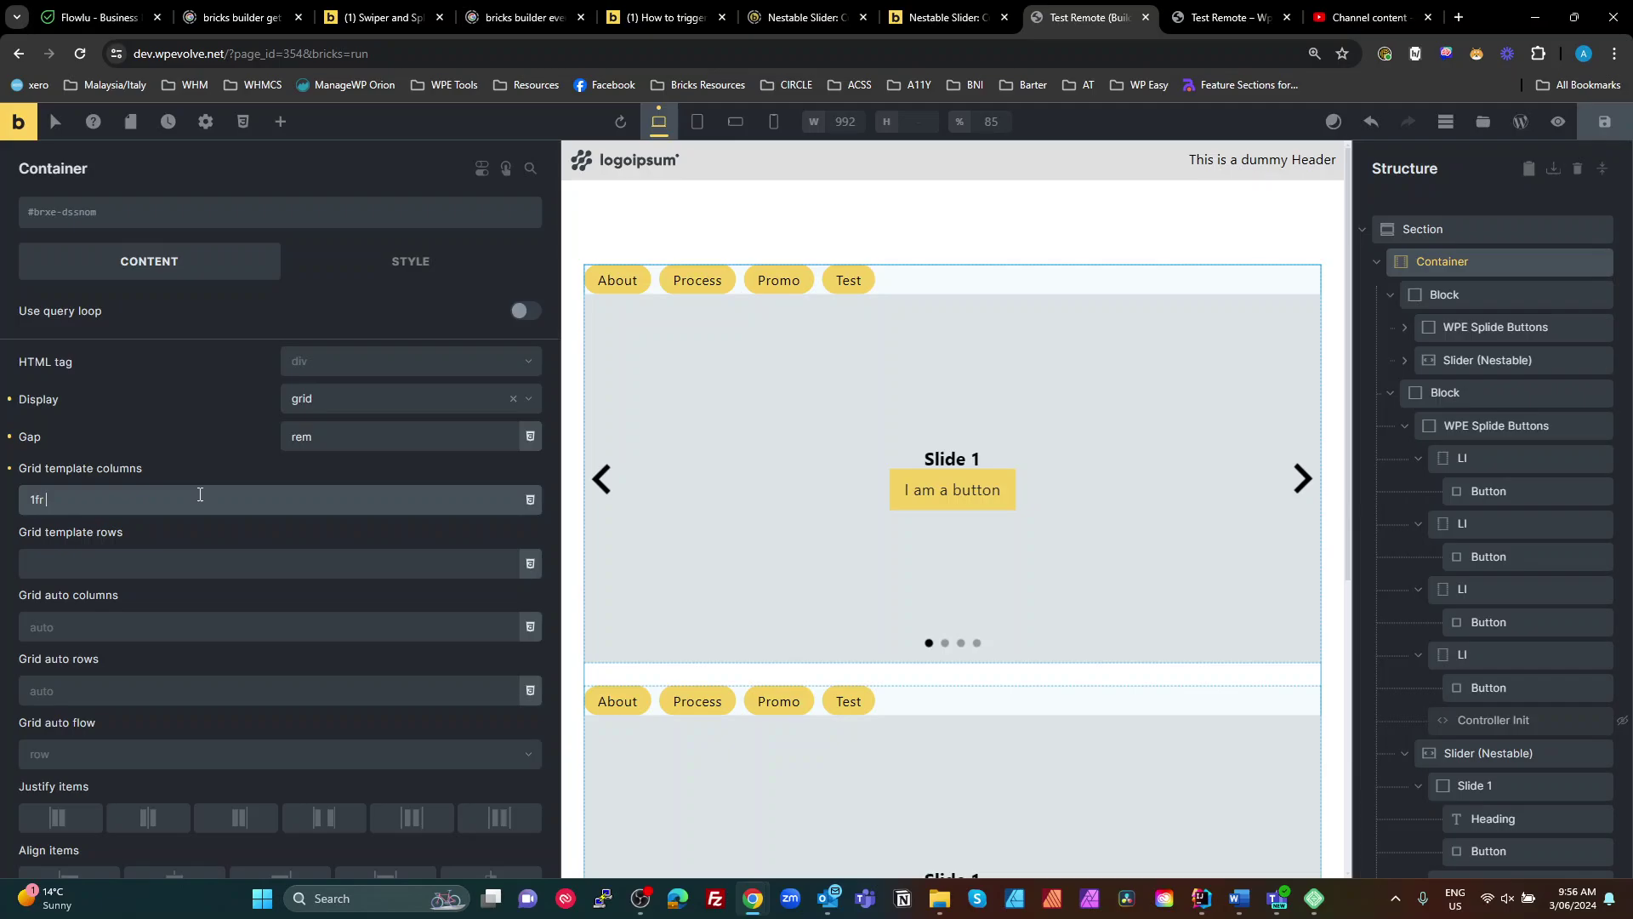
pyautogui.write('1fr 1fr')
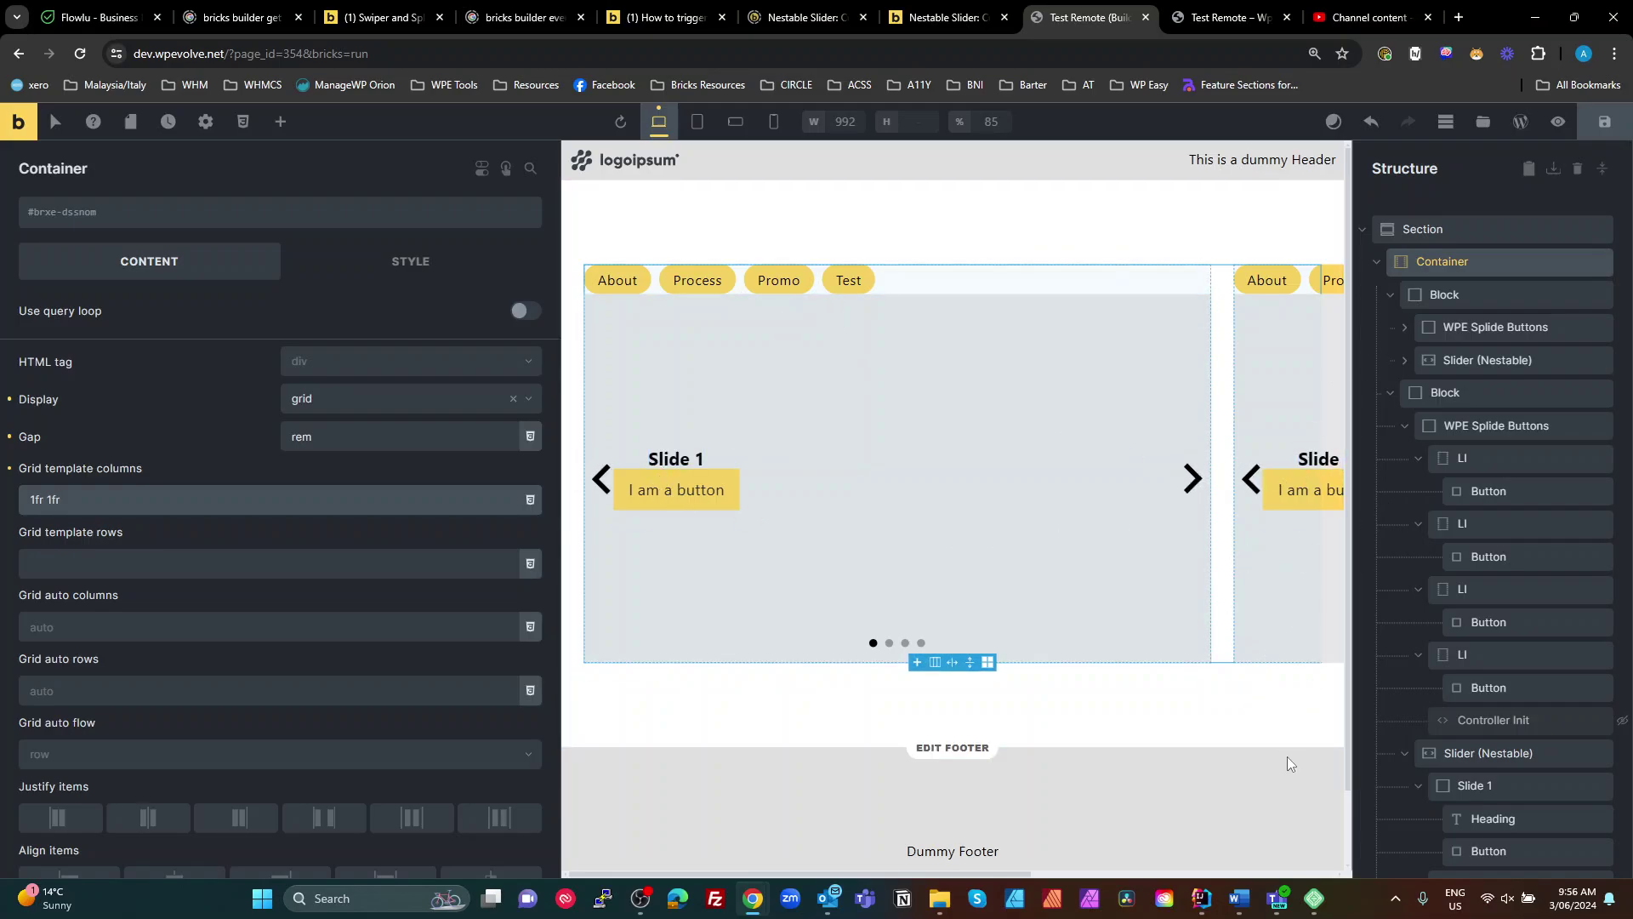
# Step: Change the Container's grid template columns to repeat(2, minmax(0, 1fr))
pyautogui.click(1413, 296)
pyautogui.scroll(-3, 1424, 241)
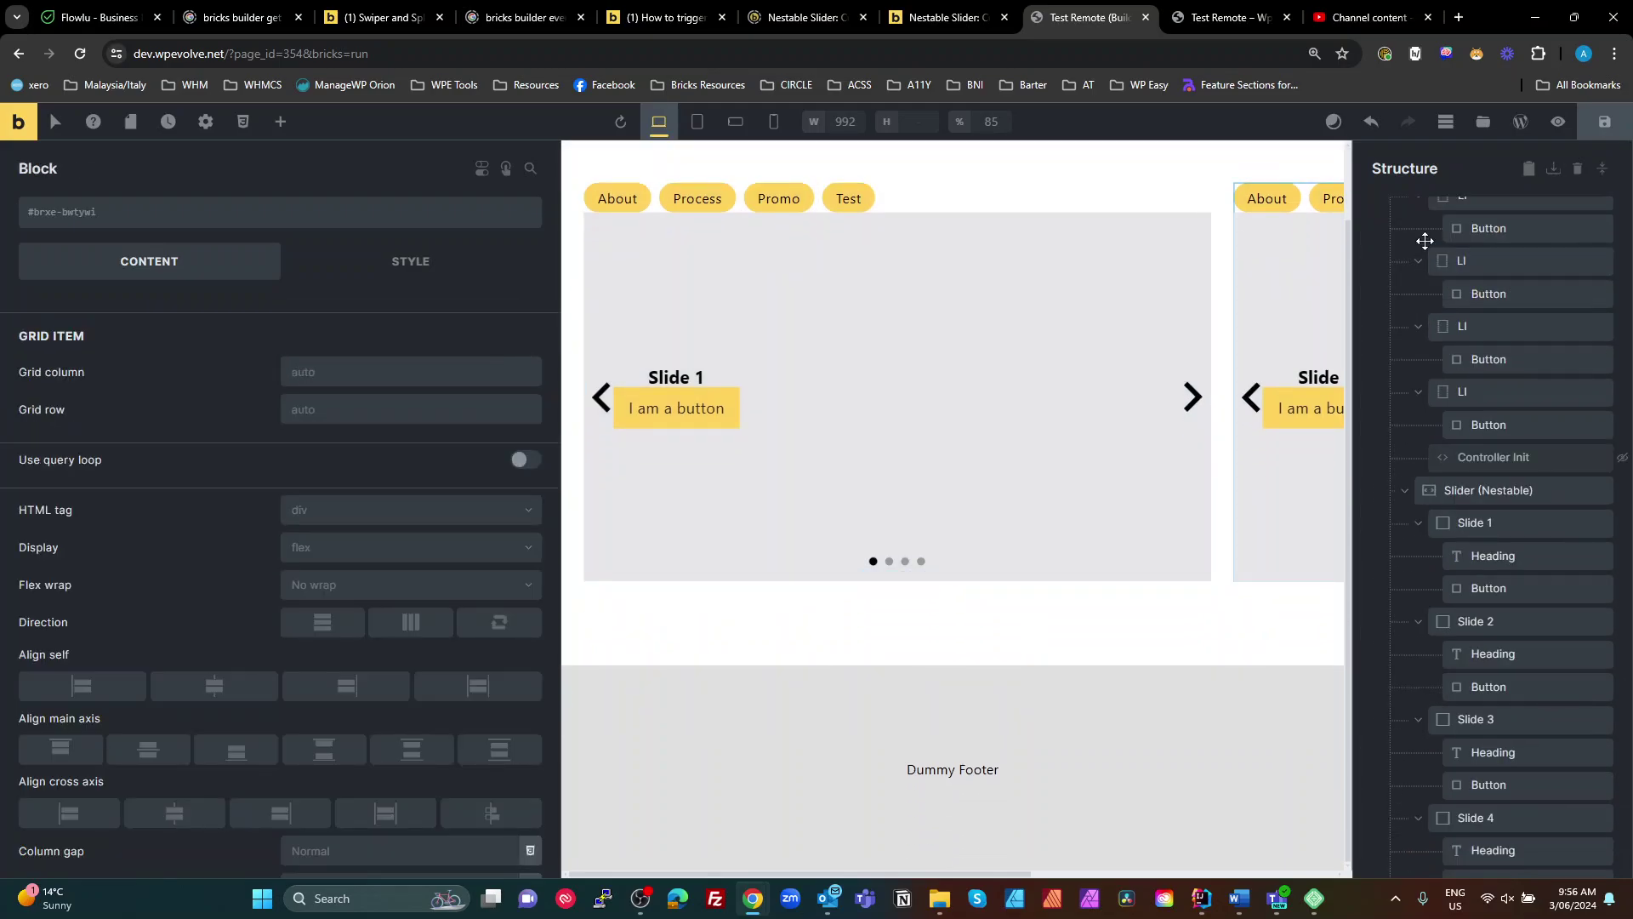
pyautogui.scroll(3, 1457, 396)
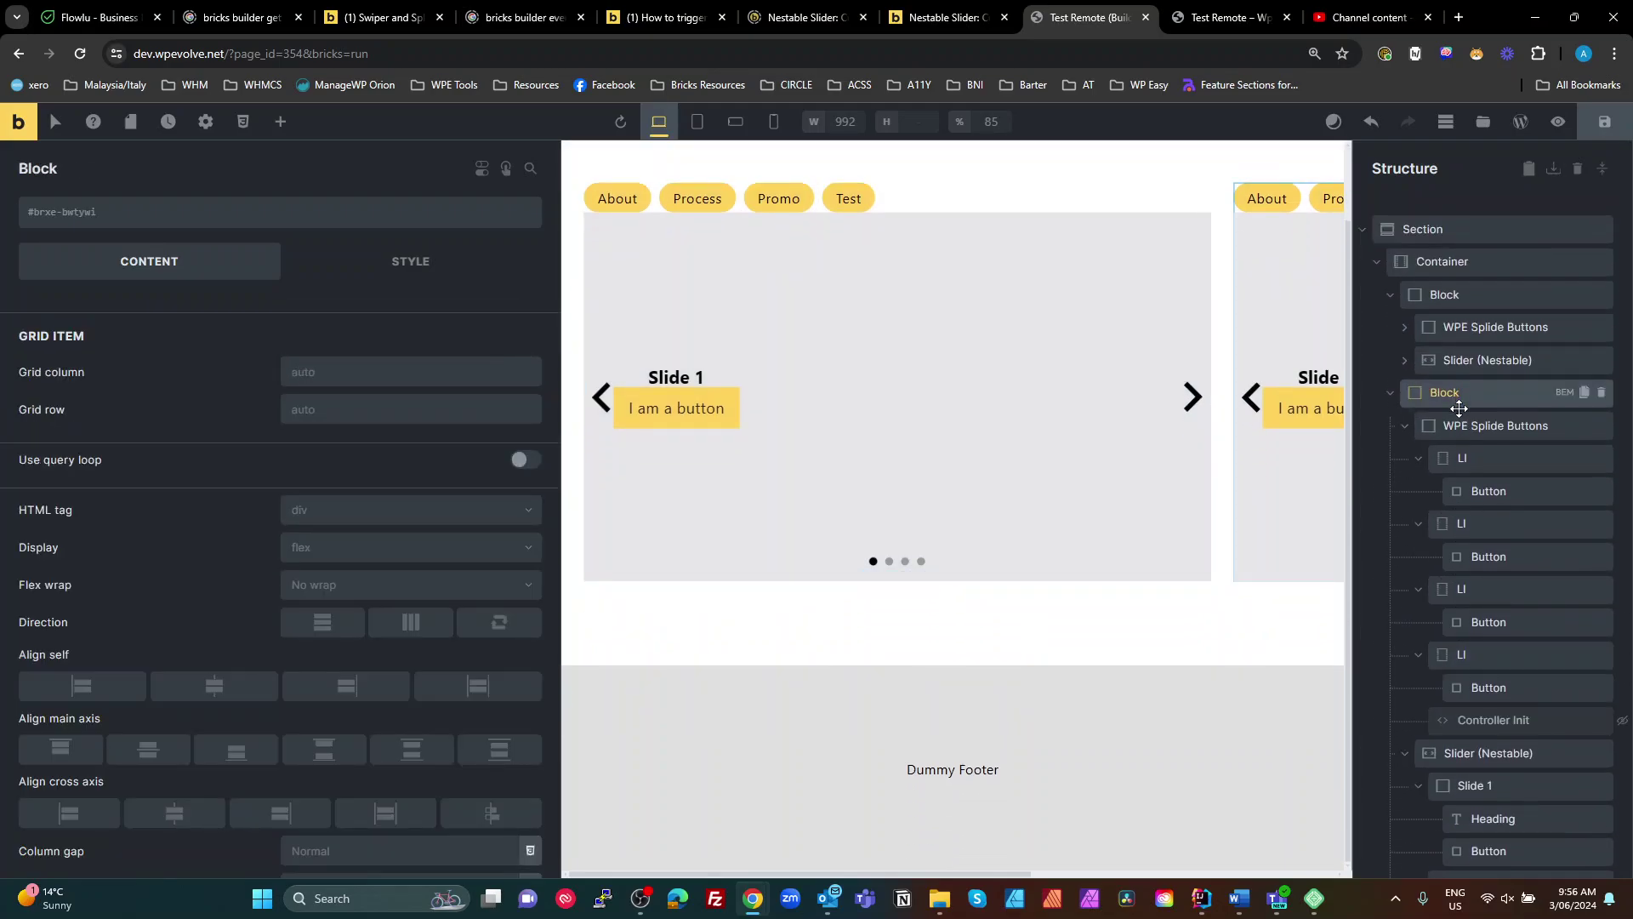
pyautogui.click(1425, 270)
pyautogui.scroll(3, 1444, 404)
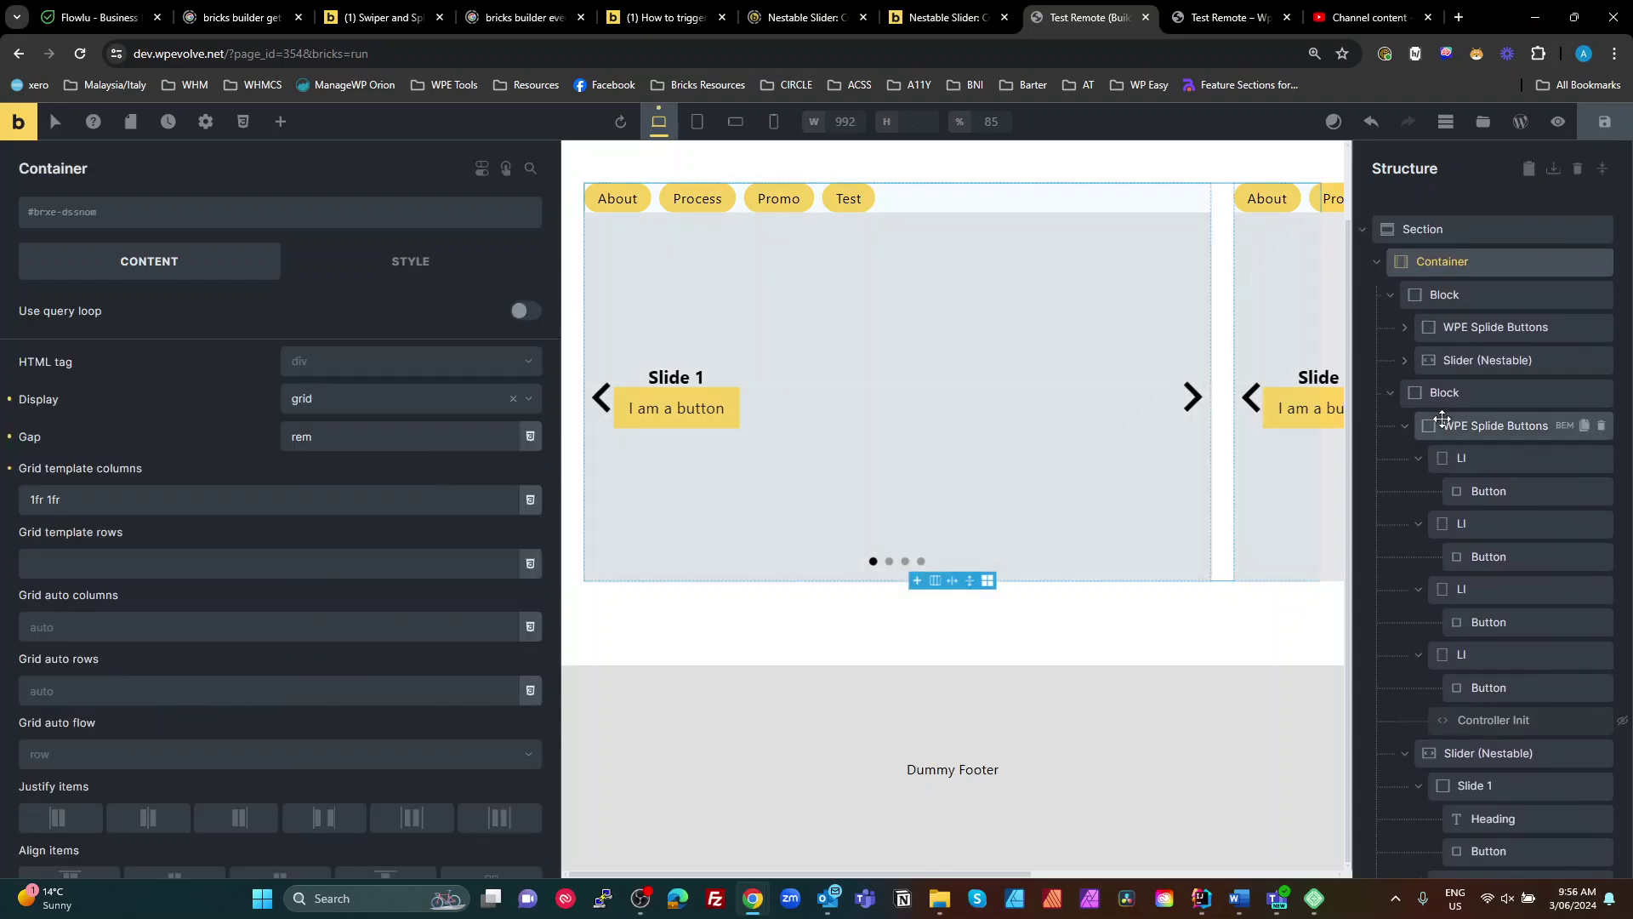
pyautogui.click(1392, 394)
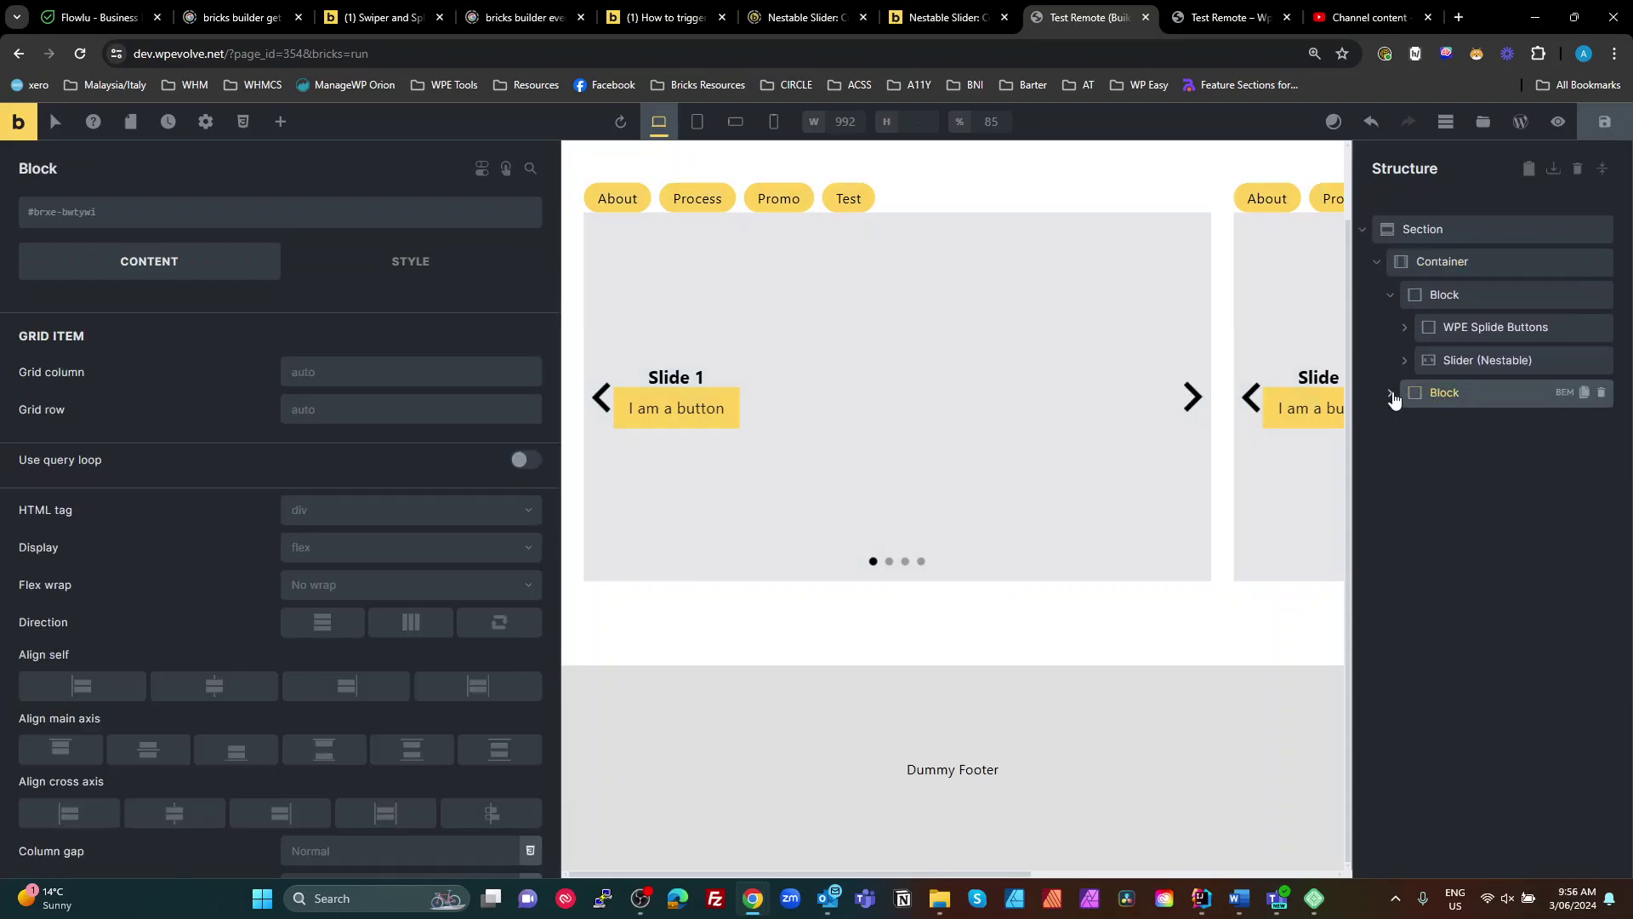
pyautogui.click(1429, 262)
pyautogui.moveTo(85, 502); pyautogui.dragTo(47, 451)
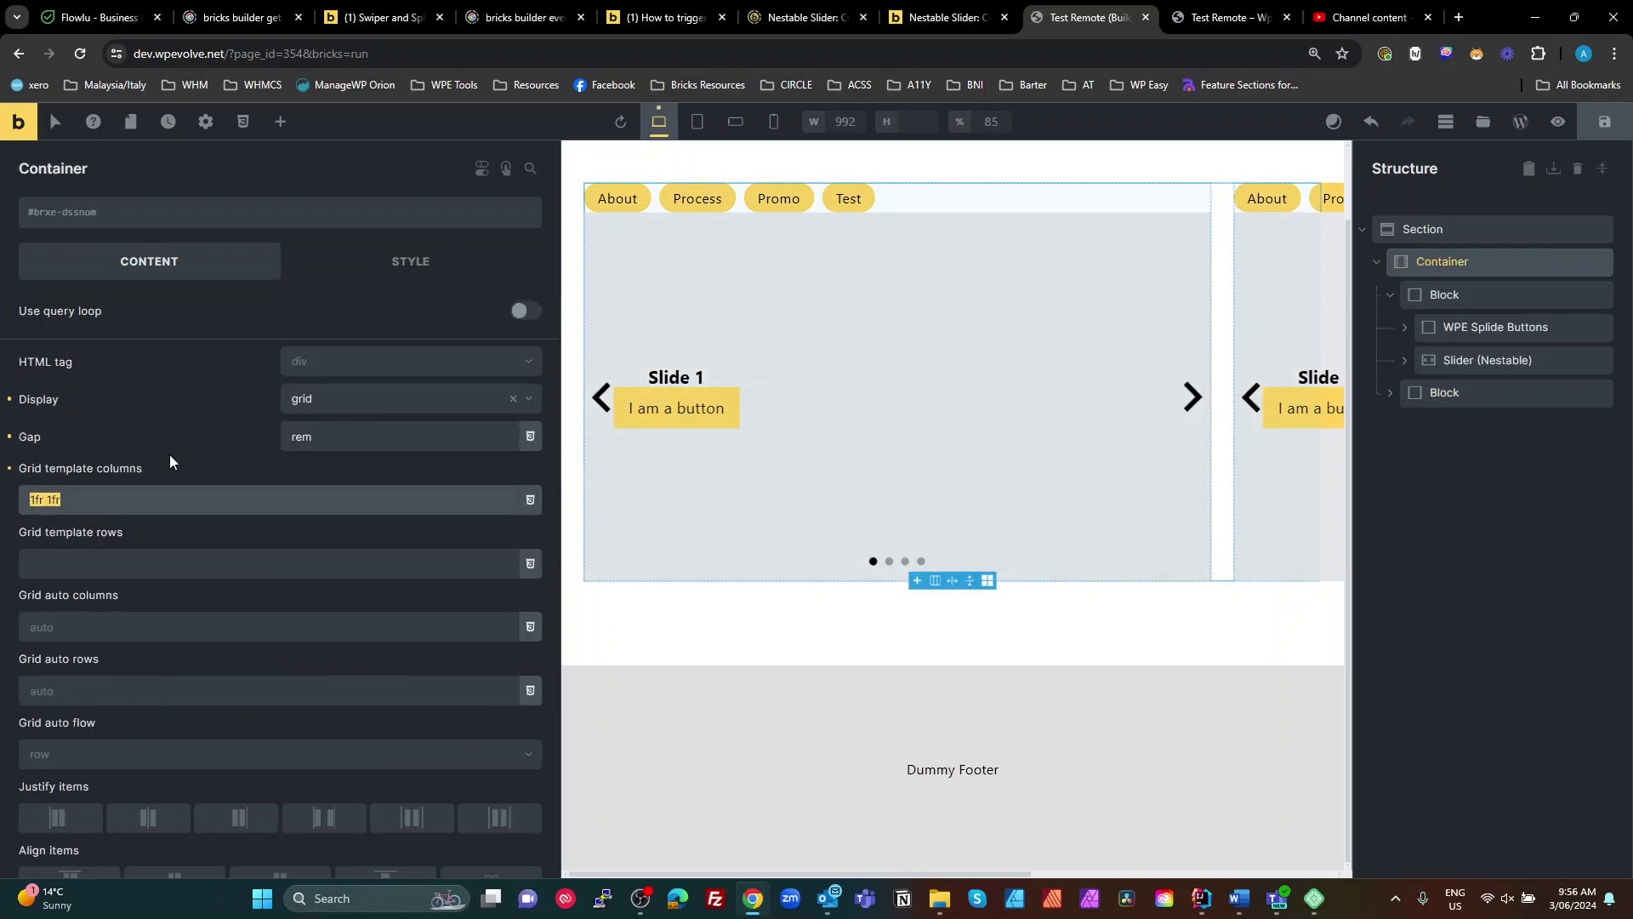
pyautogui.write('repeat')
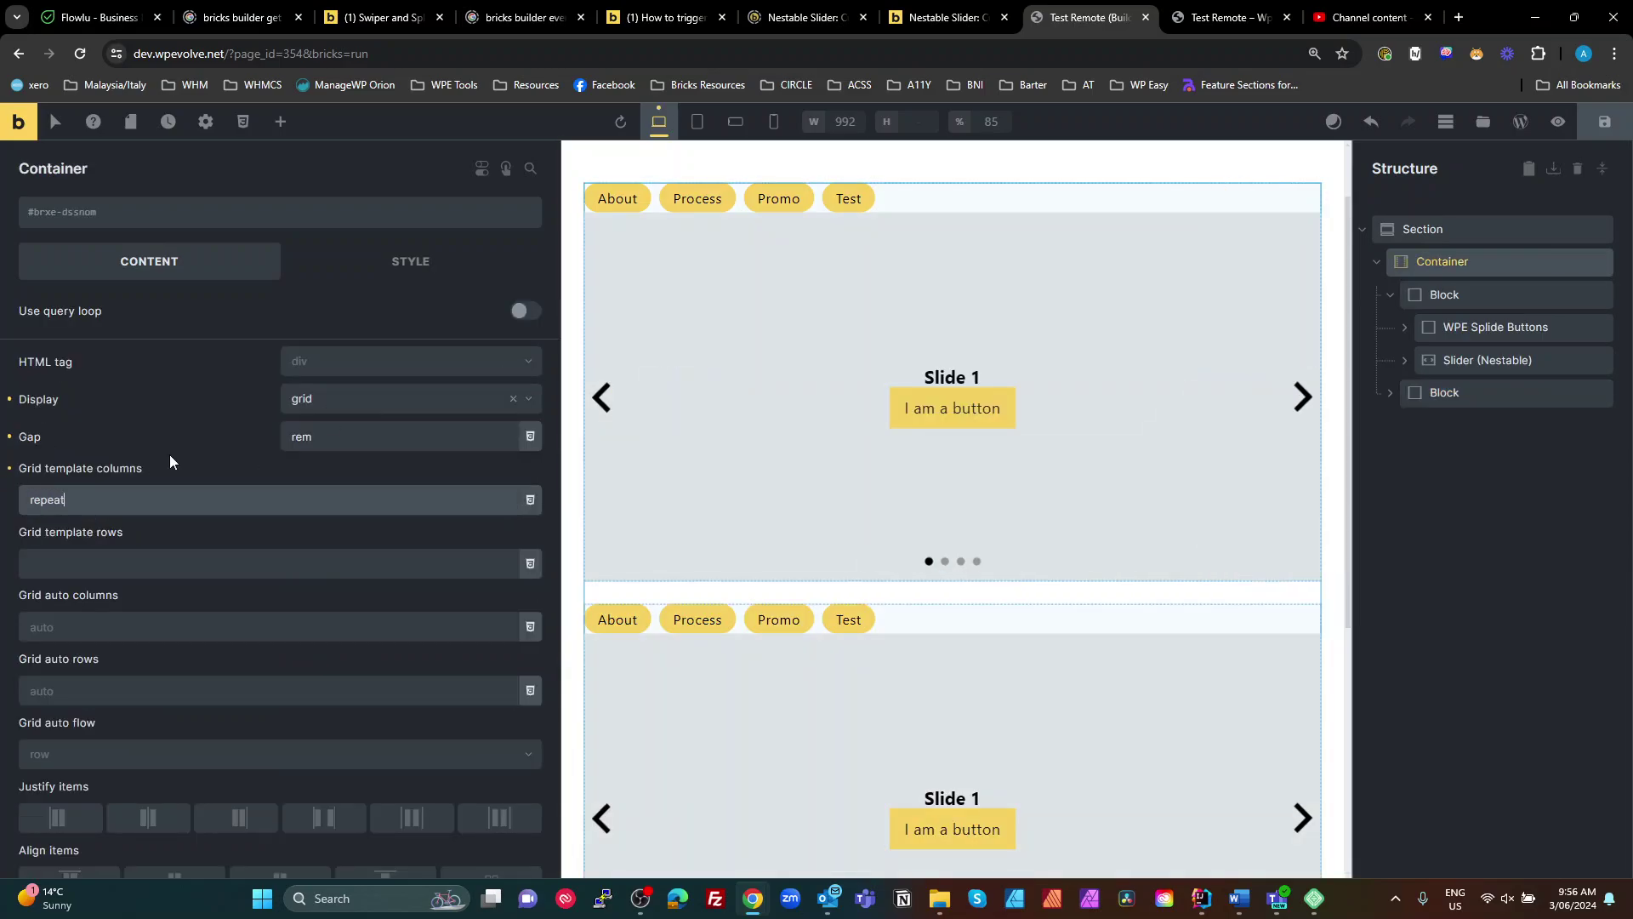
pyautogui.write('(2, mi')
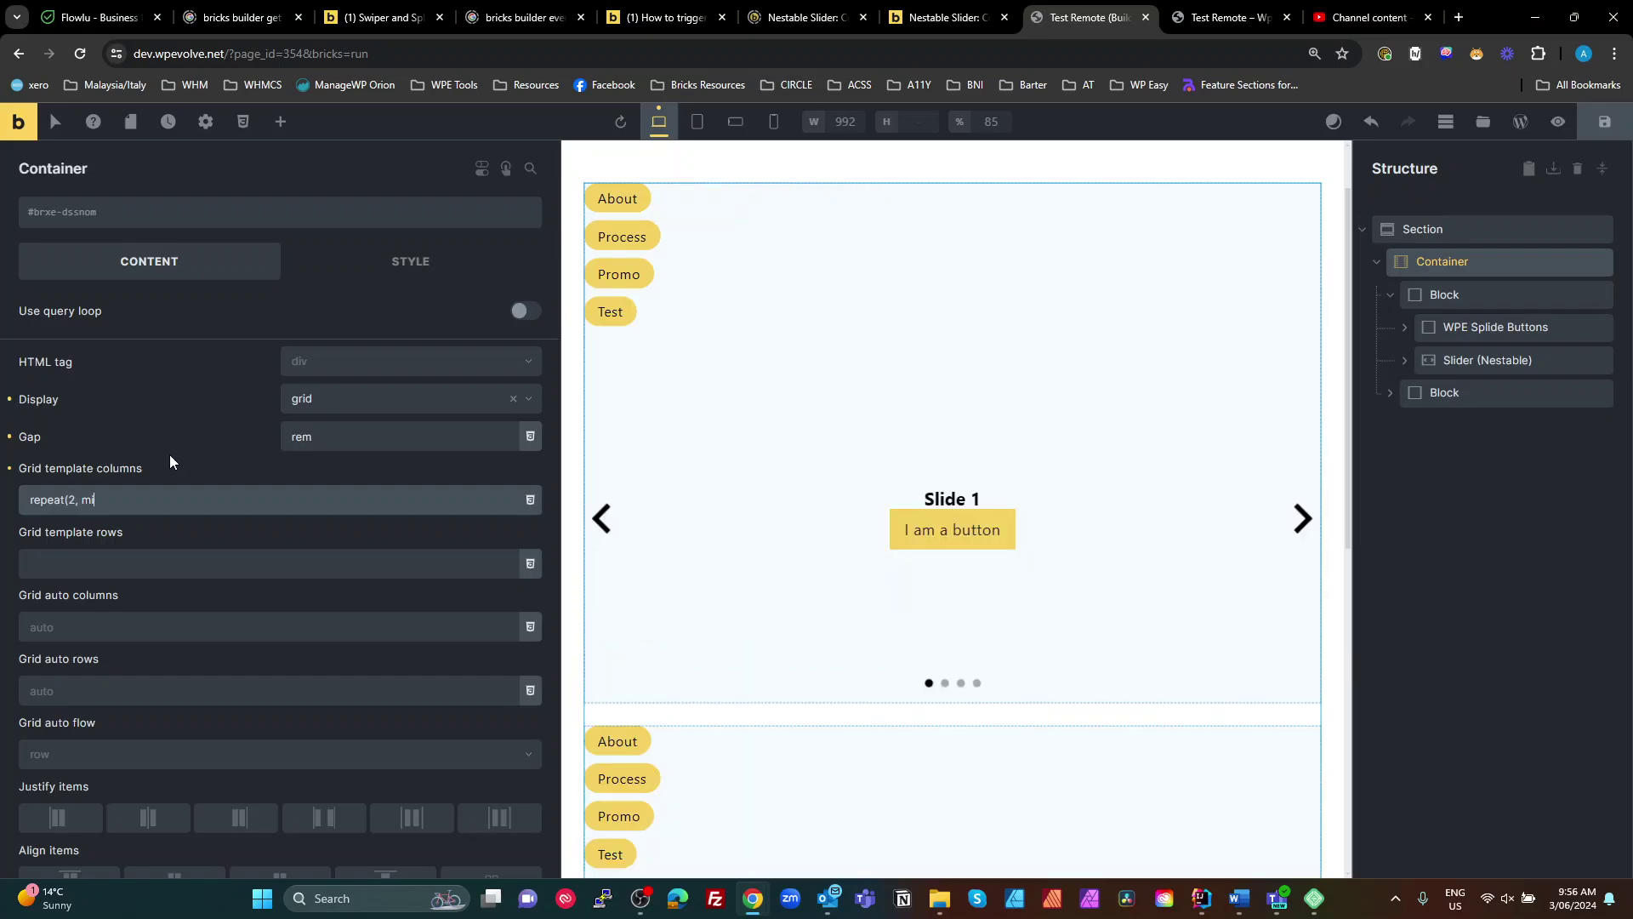
pyautogui.write('n')
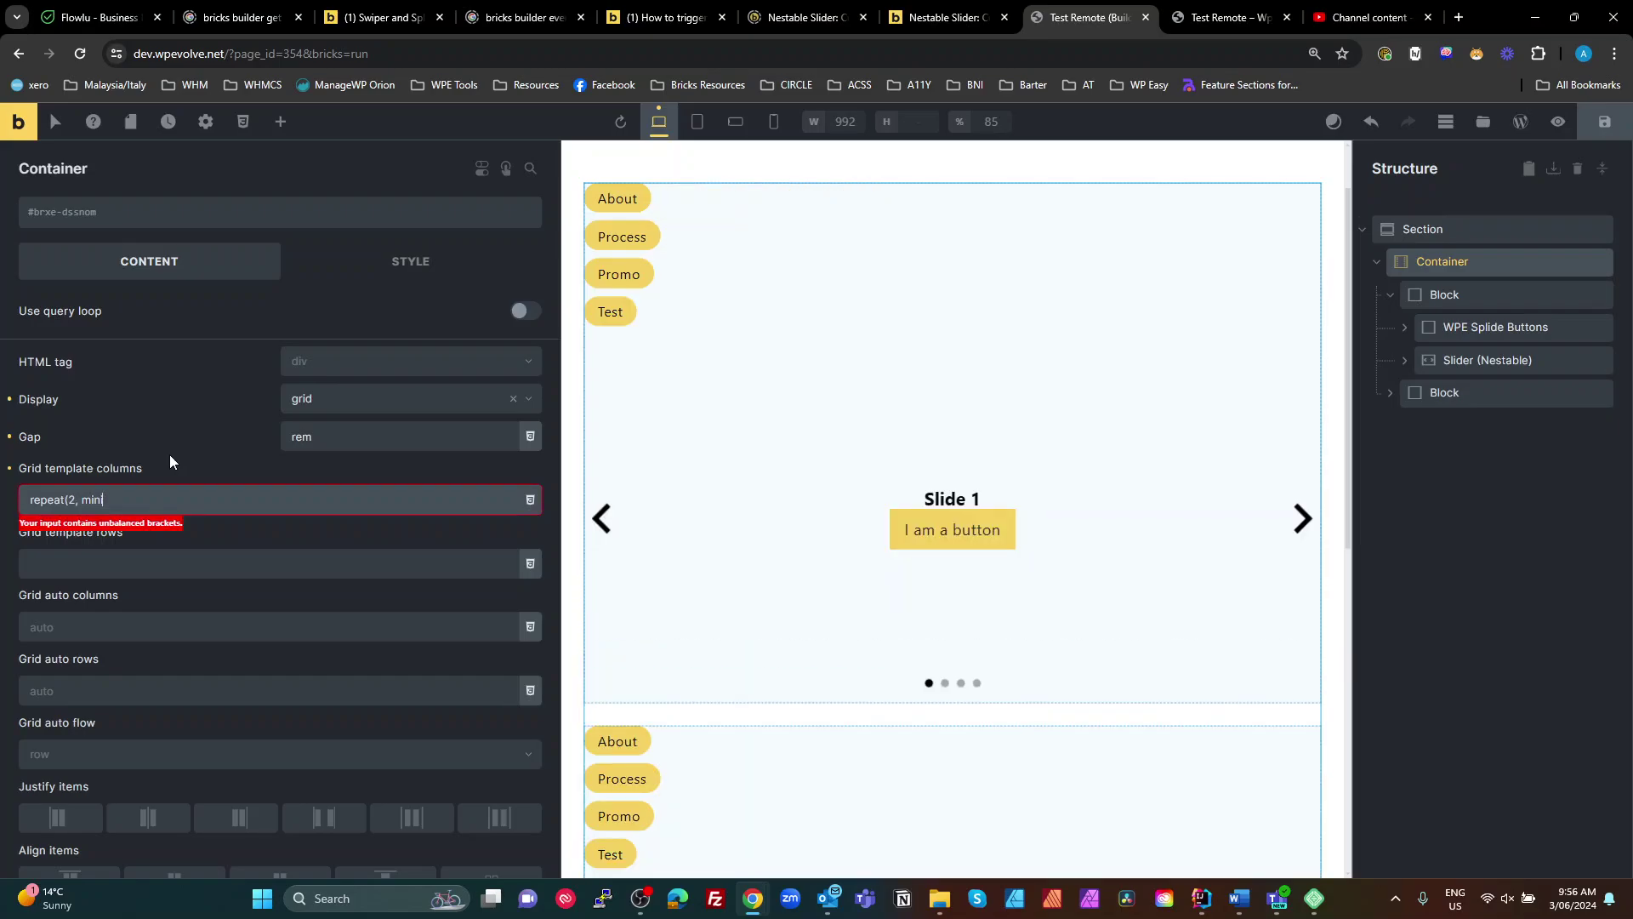
pyautogui.write('max(0, 1fr)')
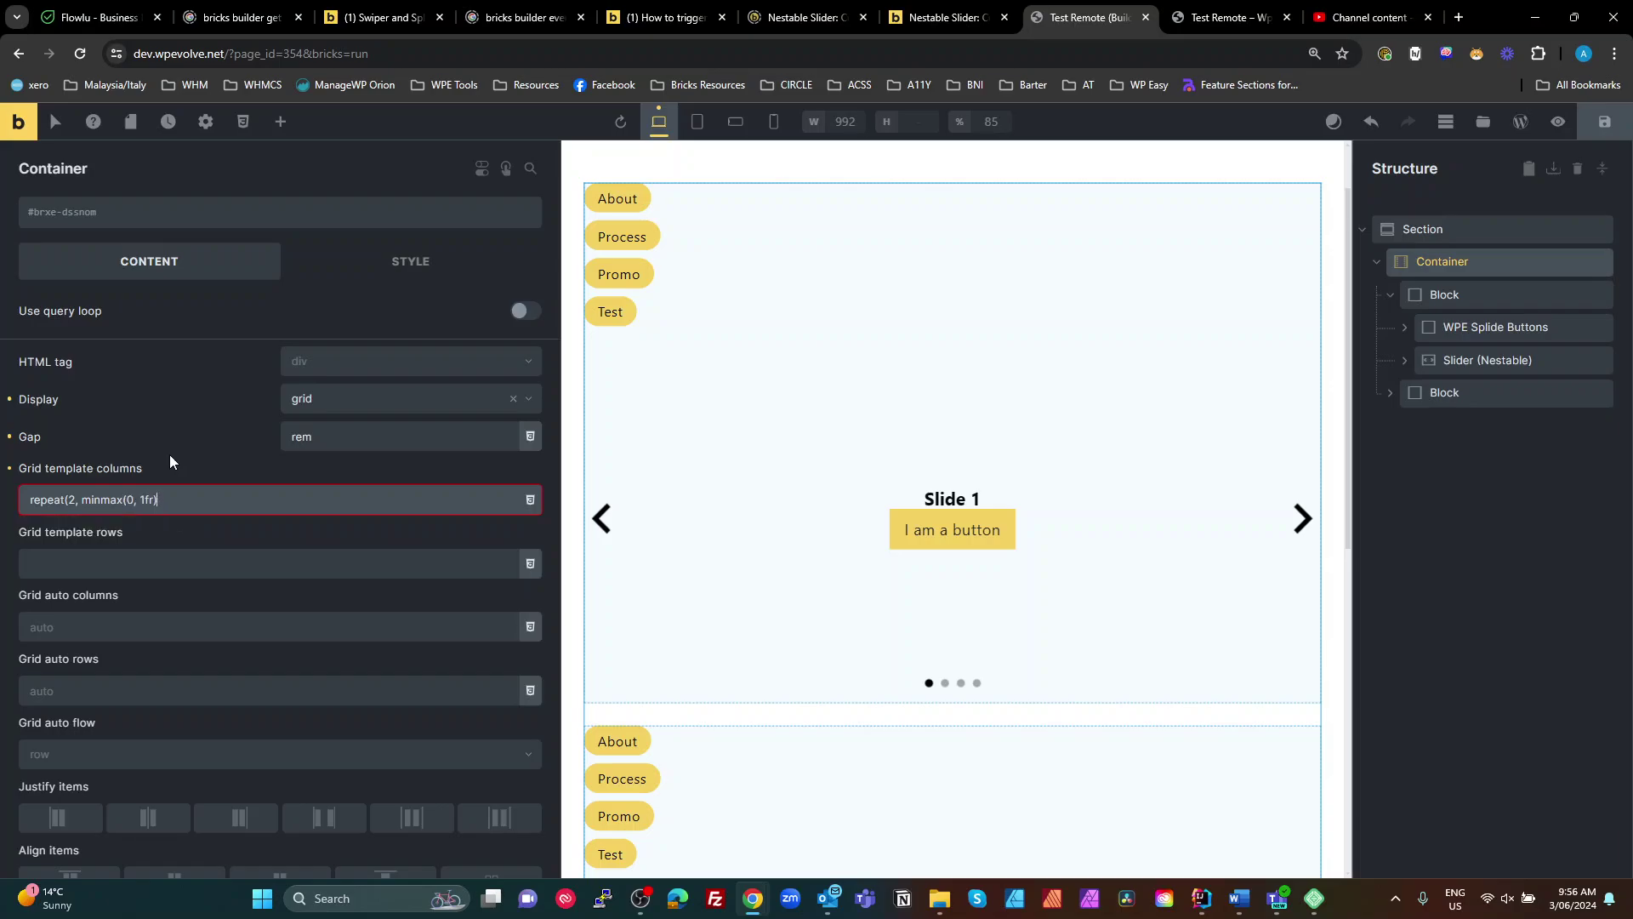
pyautogui.write(')')
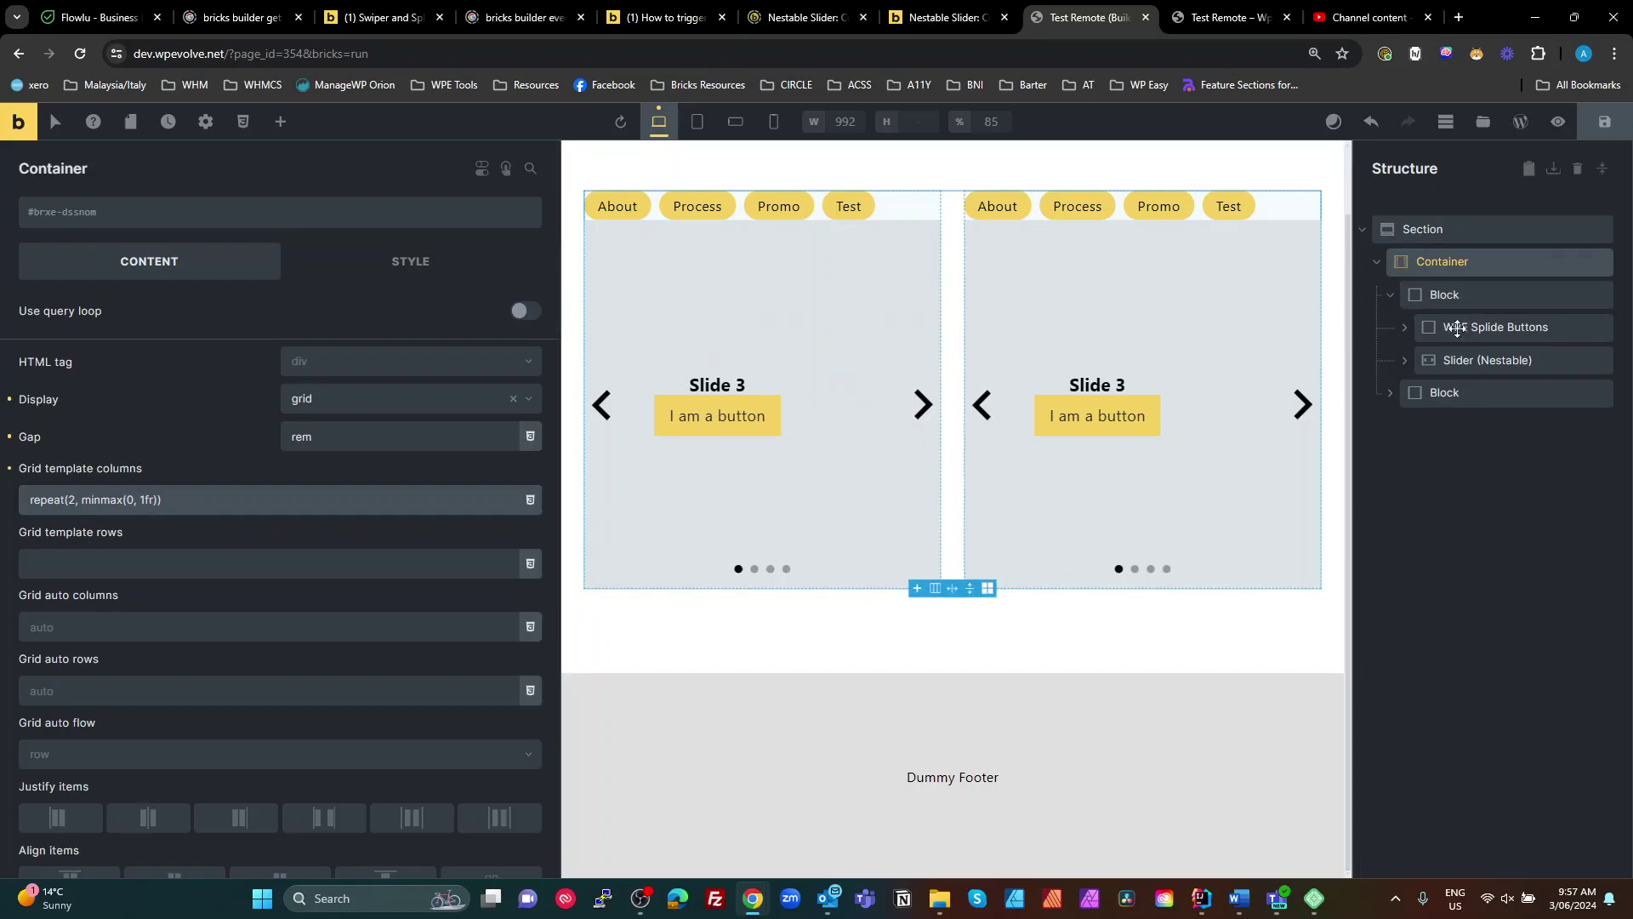
# Step: Copy the second slider's element ID, brxe-eoclbi
pyautogui.click(1192, 299)
pyautogui.click(1451, 446)
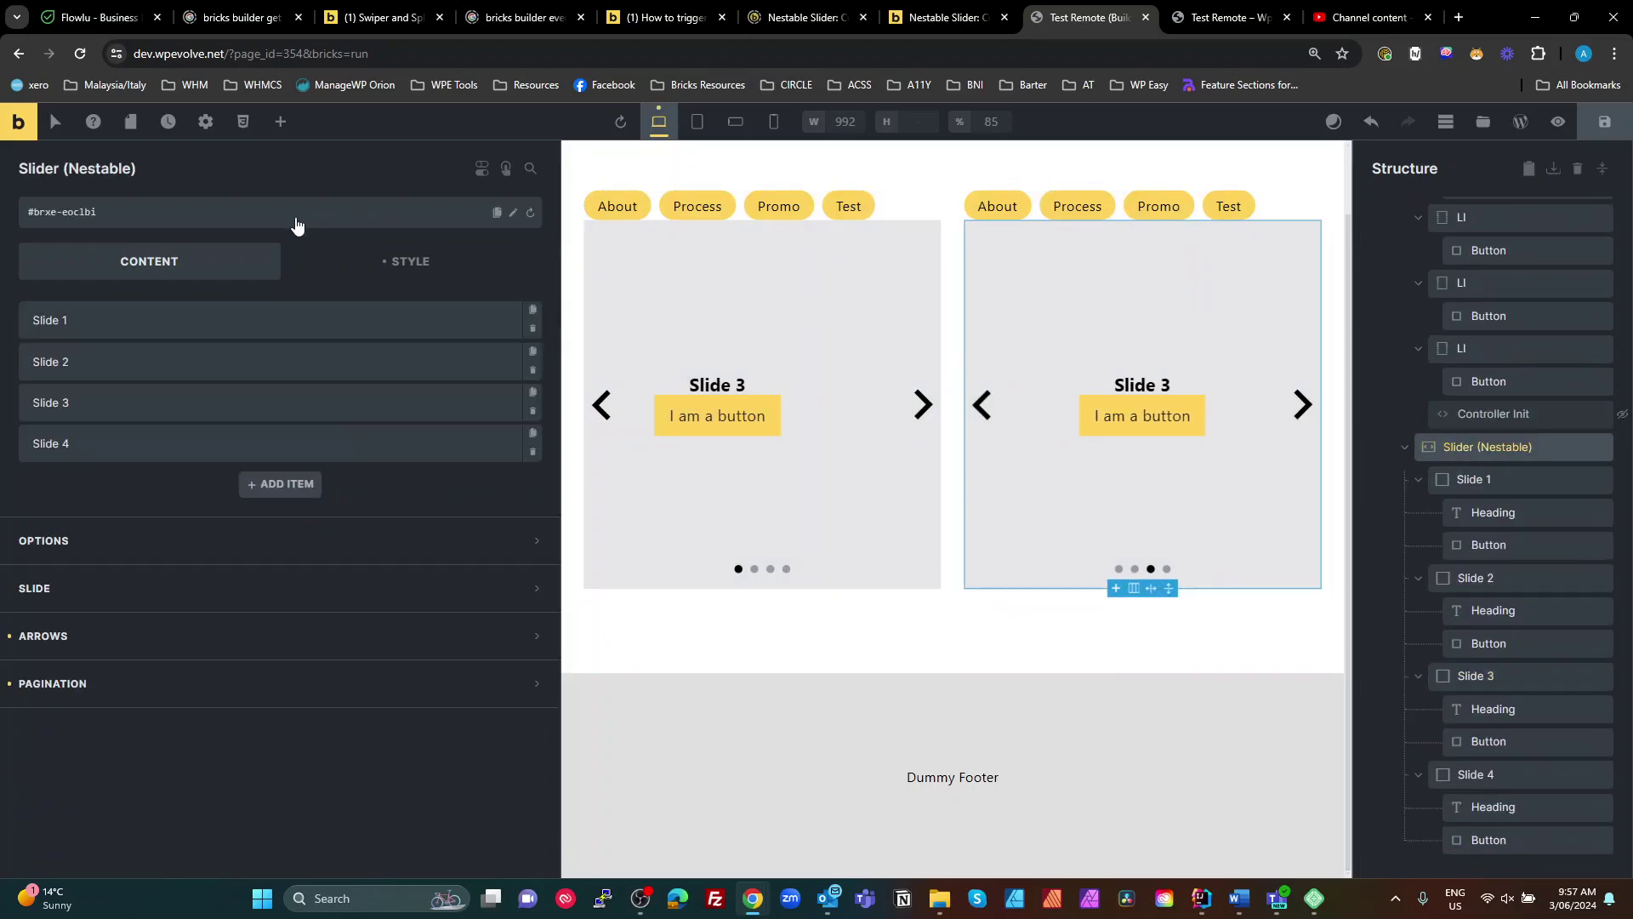
pyautogui.click(513, 213)
pyautogui.moveTo(148, 206); pyautogui.dragTo(38, 206)
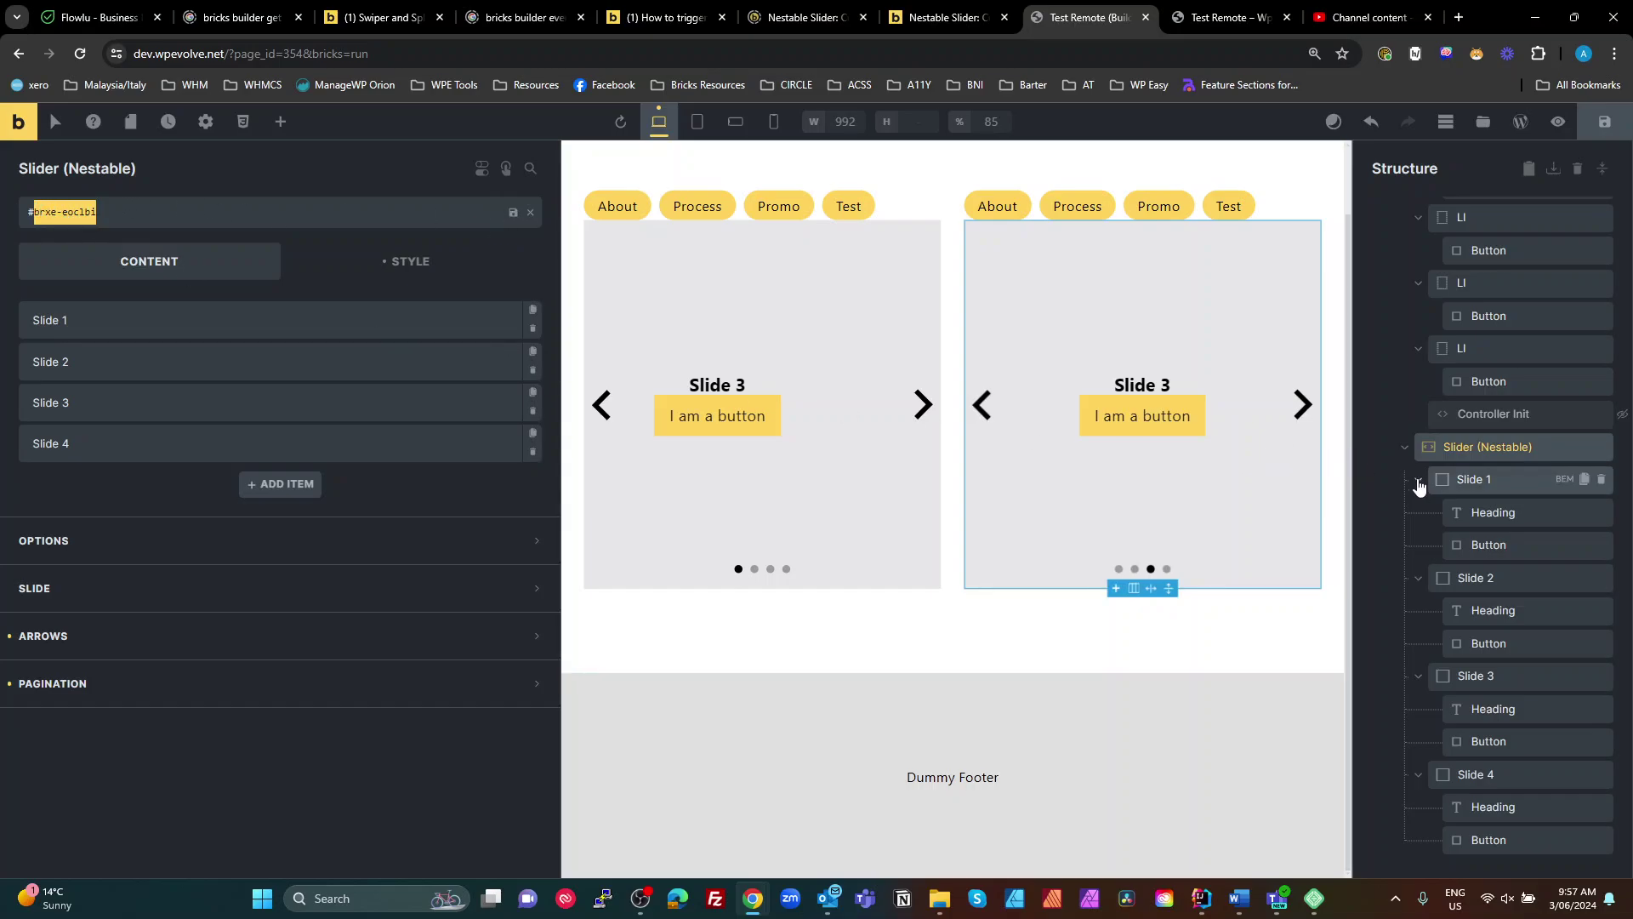
# Step: Replace the second button remote's data-wpe-splide-id value brxe-oennwd with brxe-eoclbi and save
pyautogui.scroll(3, 1419, 485)
pyautogui.click(1462, 380)
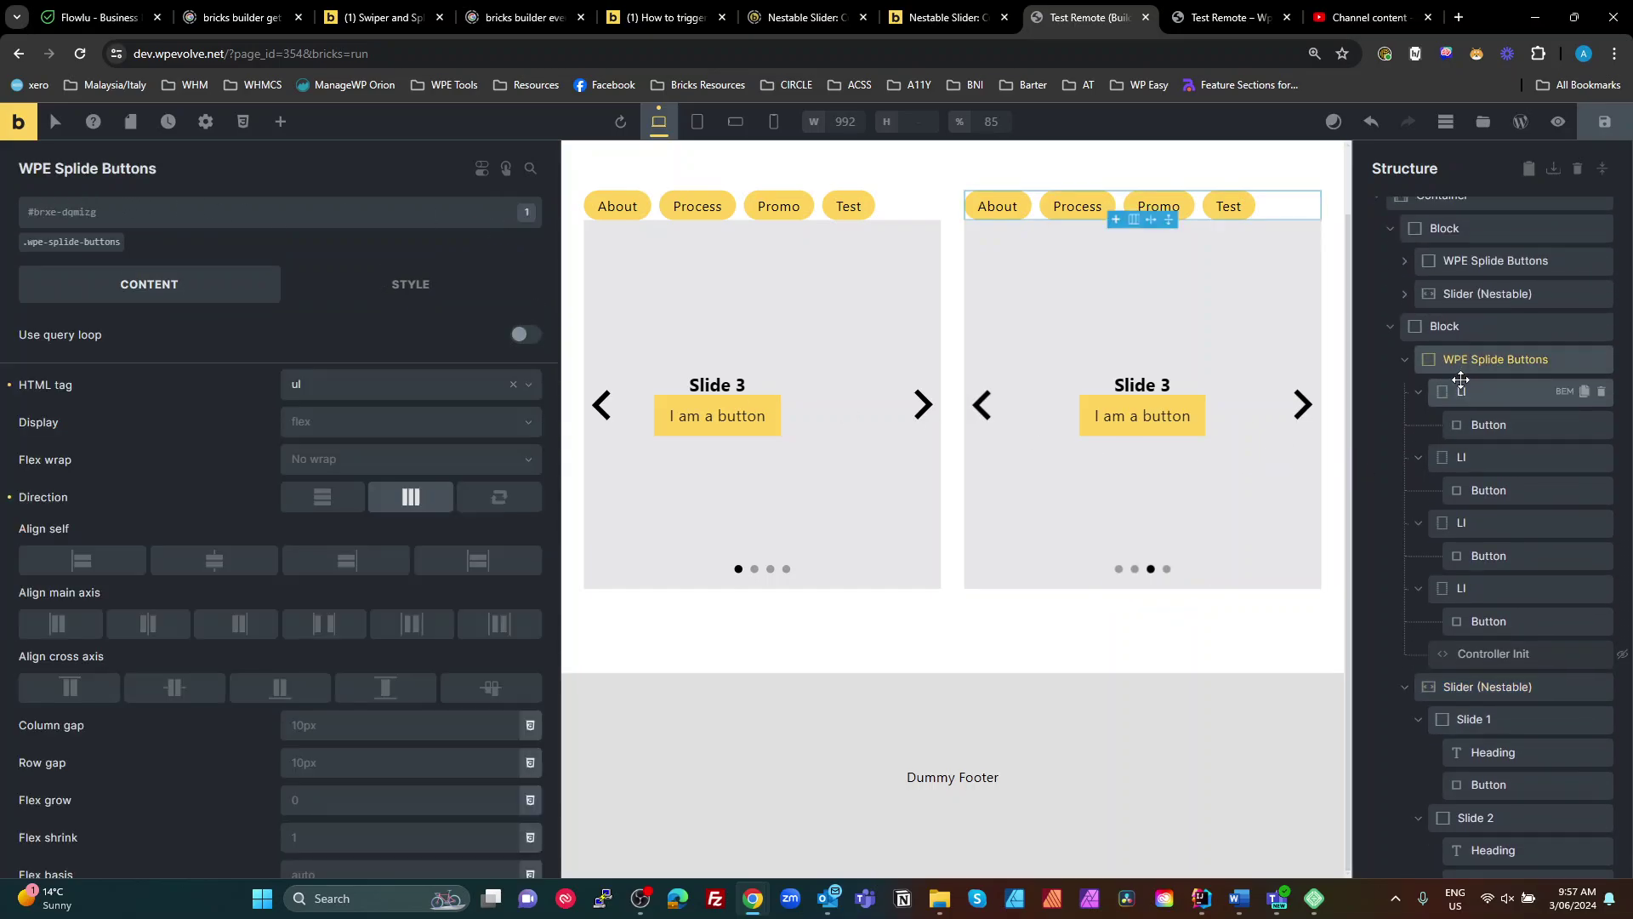
pyautogui.click(411, 288)
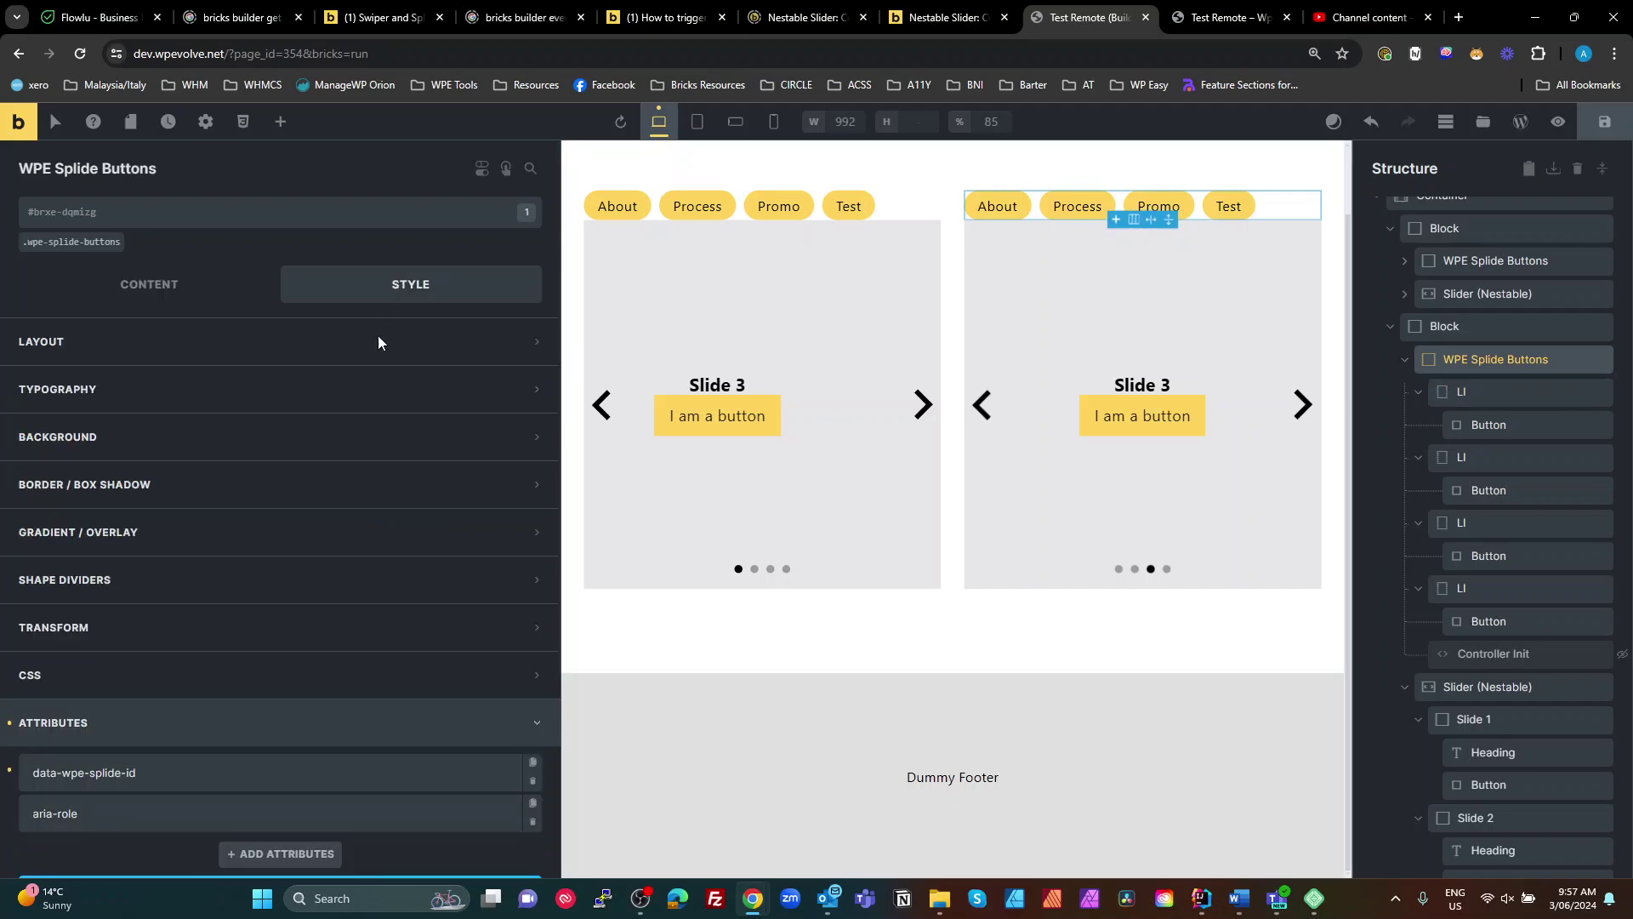
pyautogui.click(226, 772)
pyautogui.scroll(-2, 204, 774)
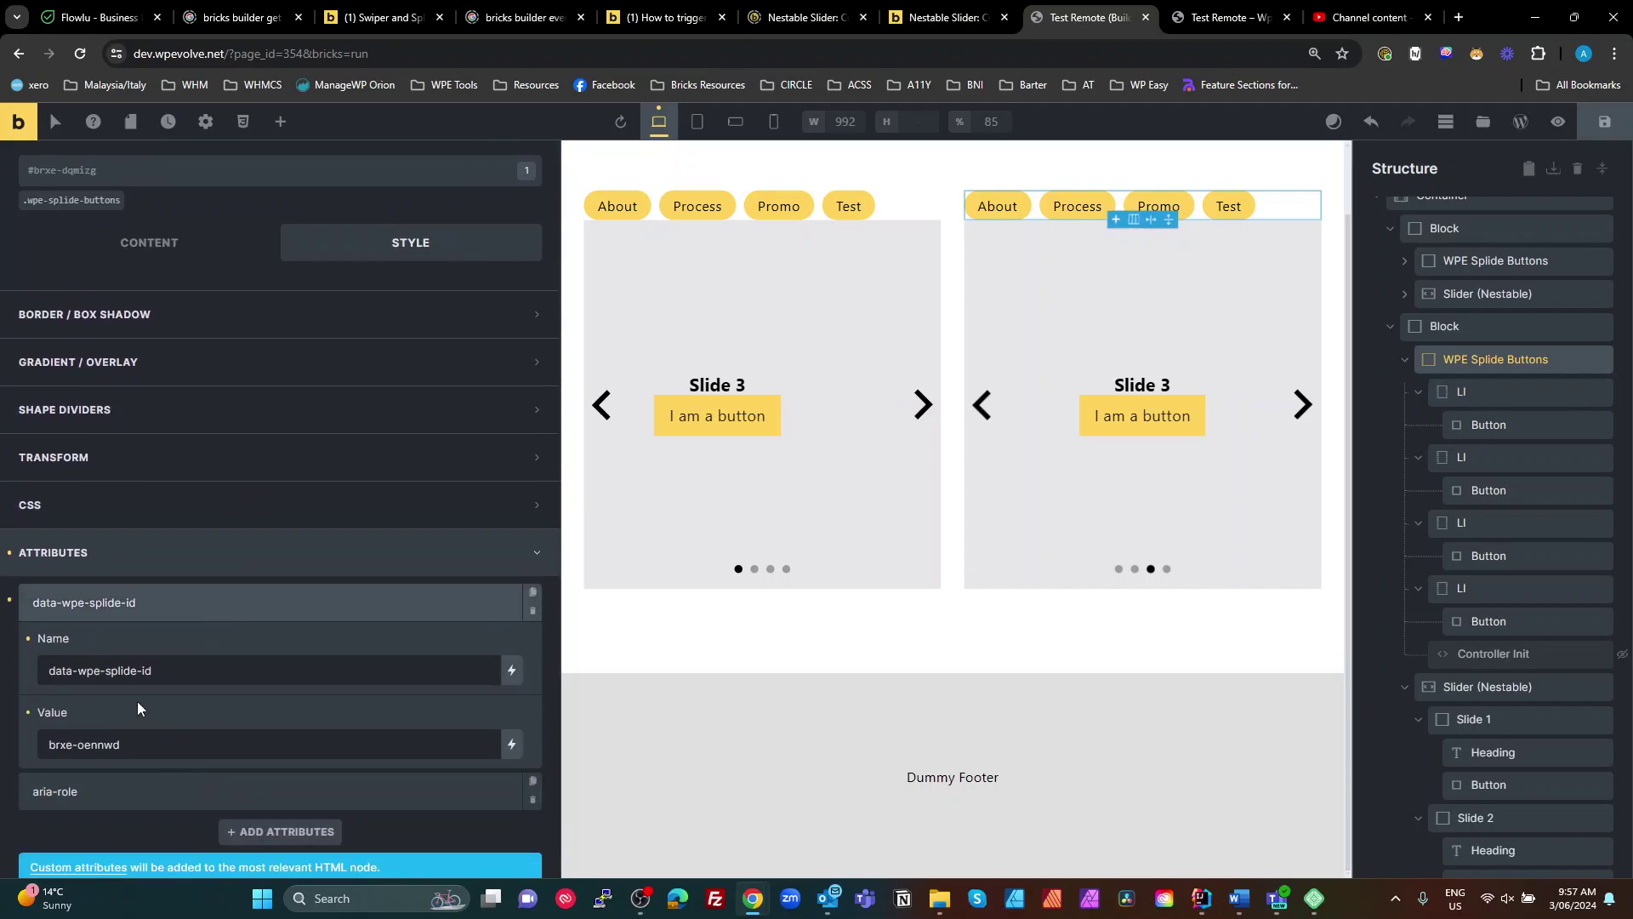
pyautogui.tripleClick(147, 751)
pyautogui.write('brxe-eoclbi')
pyautogui.click(1599, 132)
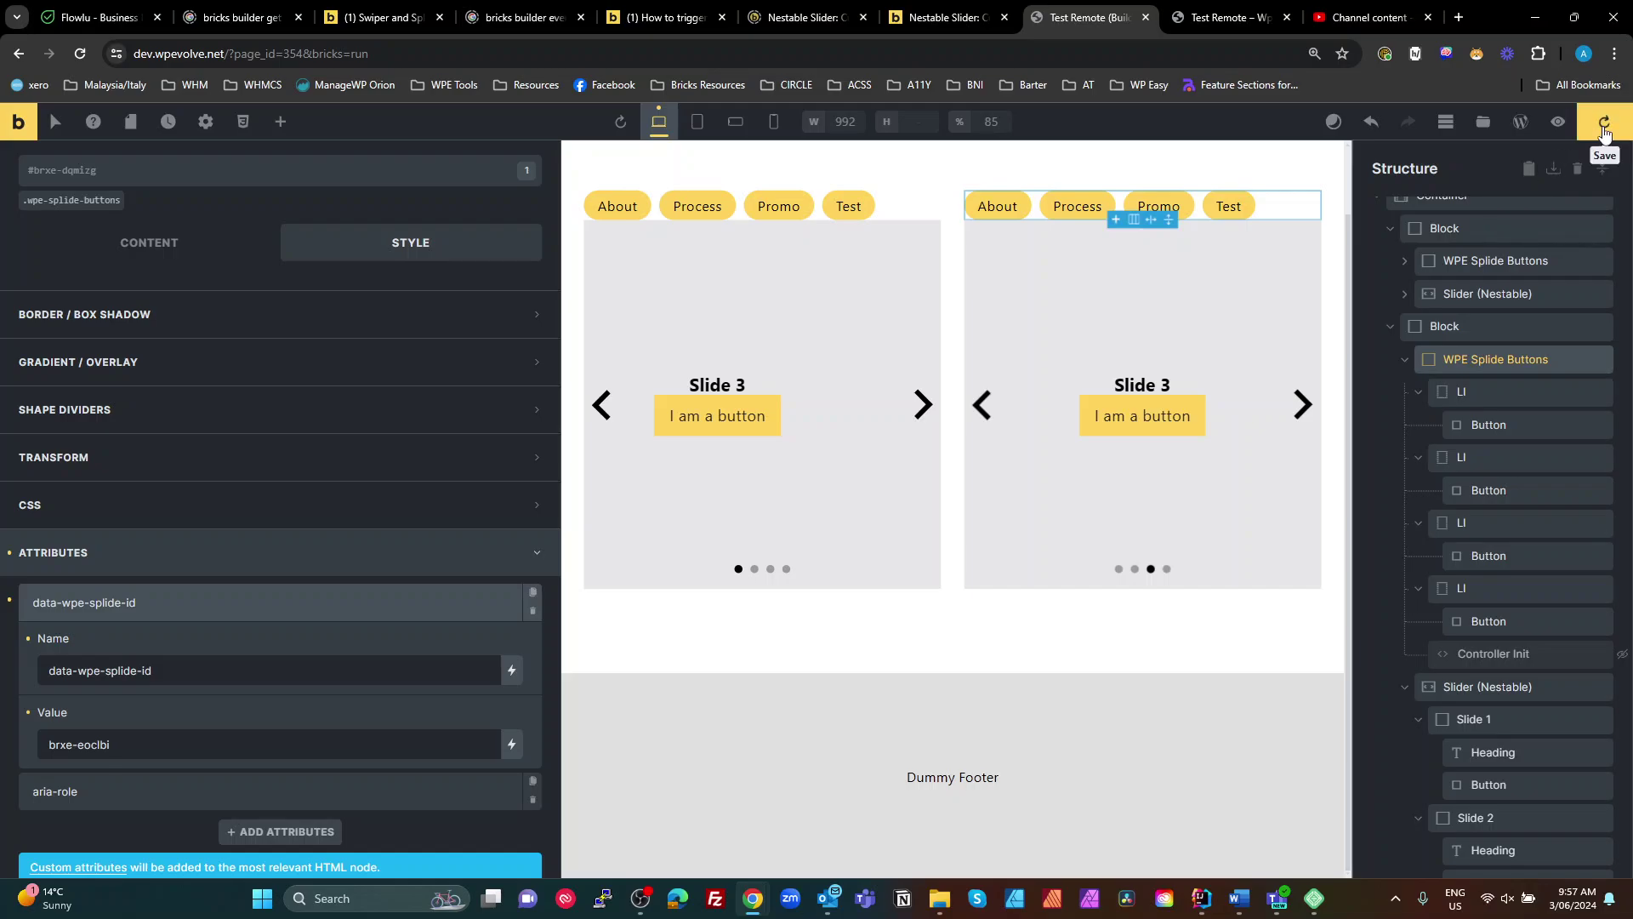
# Step: On the front end, step the left slider through Slide 3, Test and Slide 1
pyautogui.click(1225, 17)
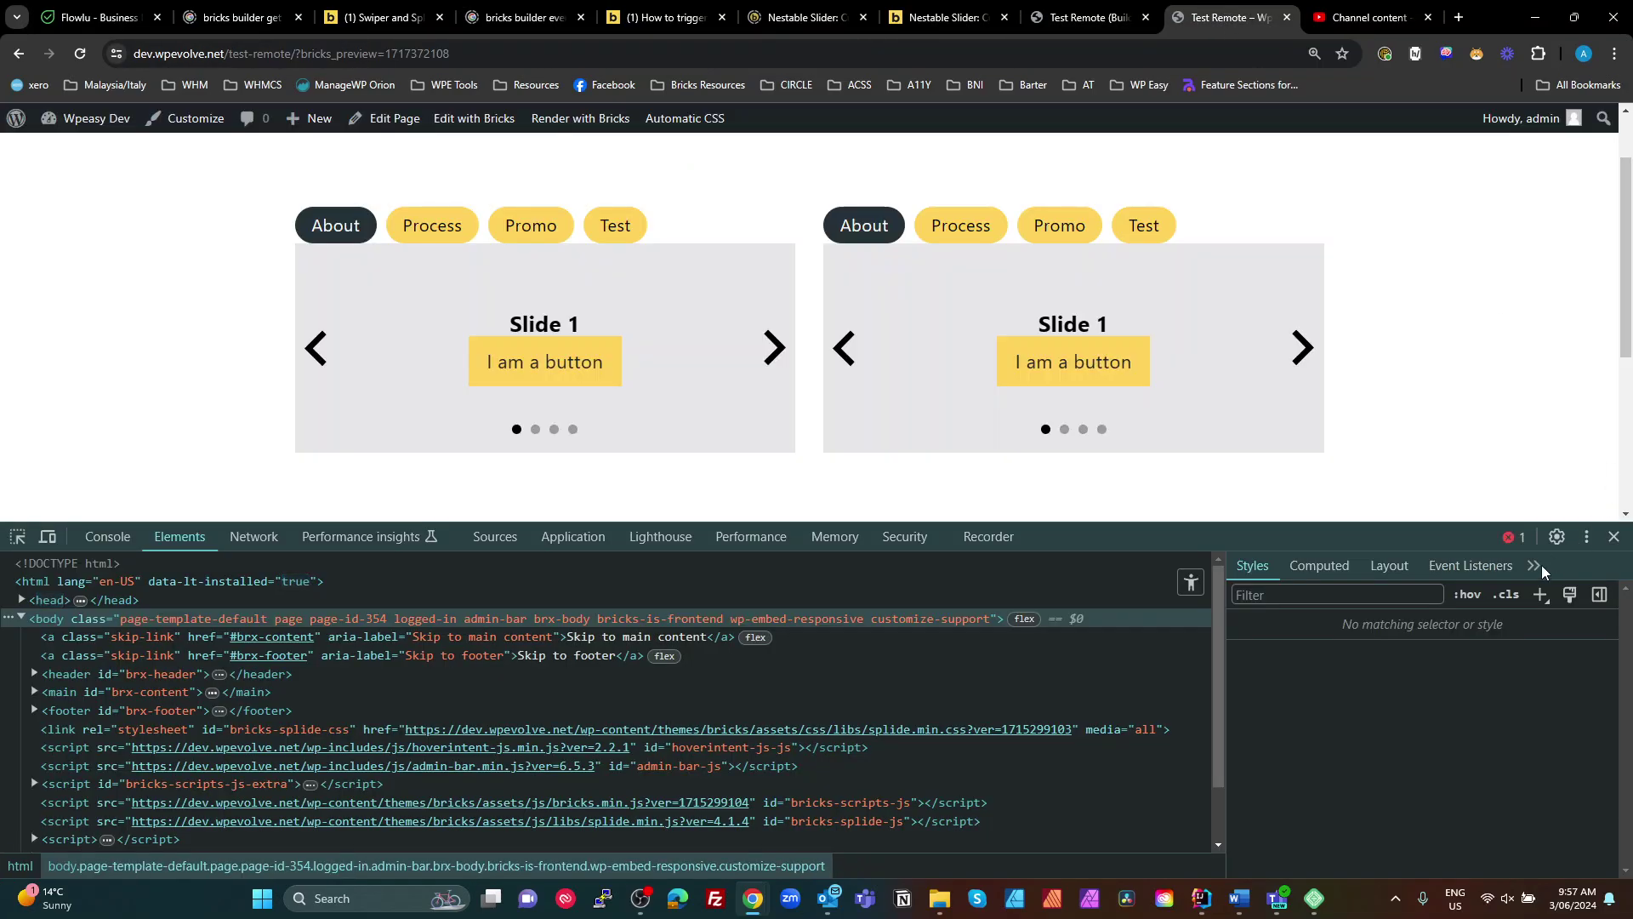
pyautogui.click(1613, 537)
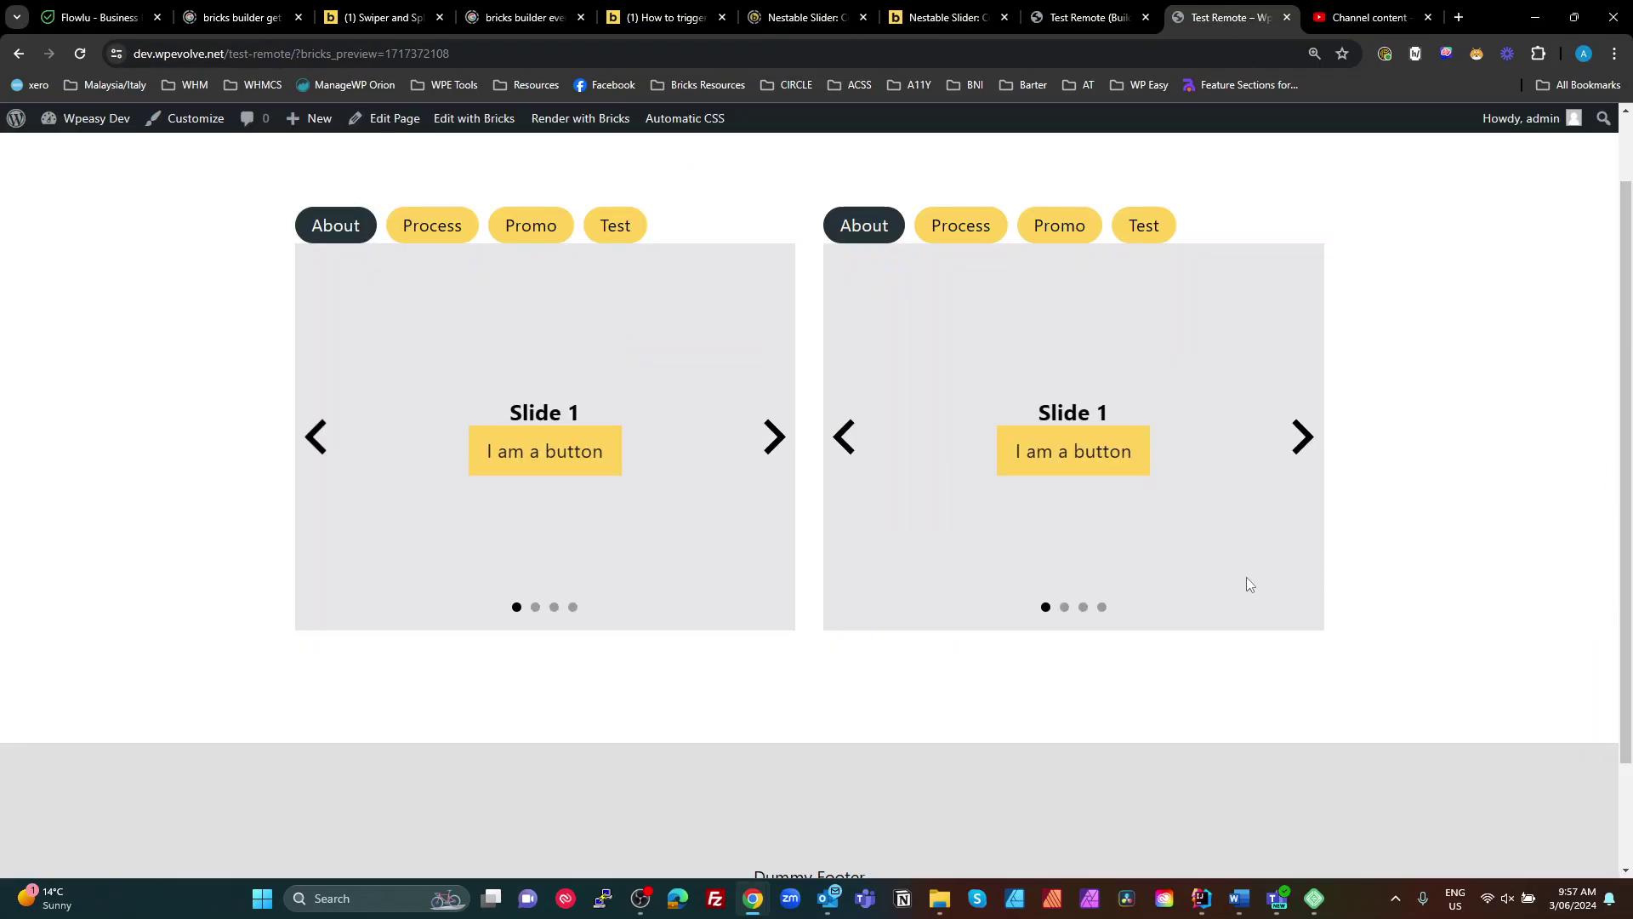
pyautogui.click(770, 437)
pyautogui.click(769, 438)
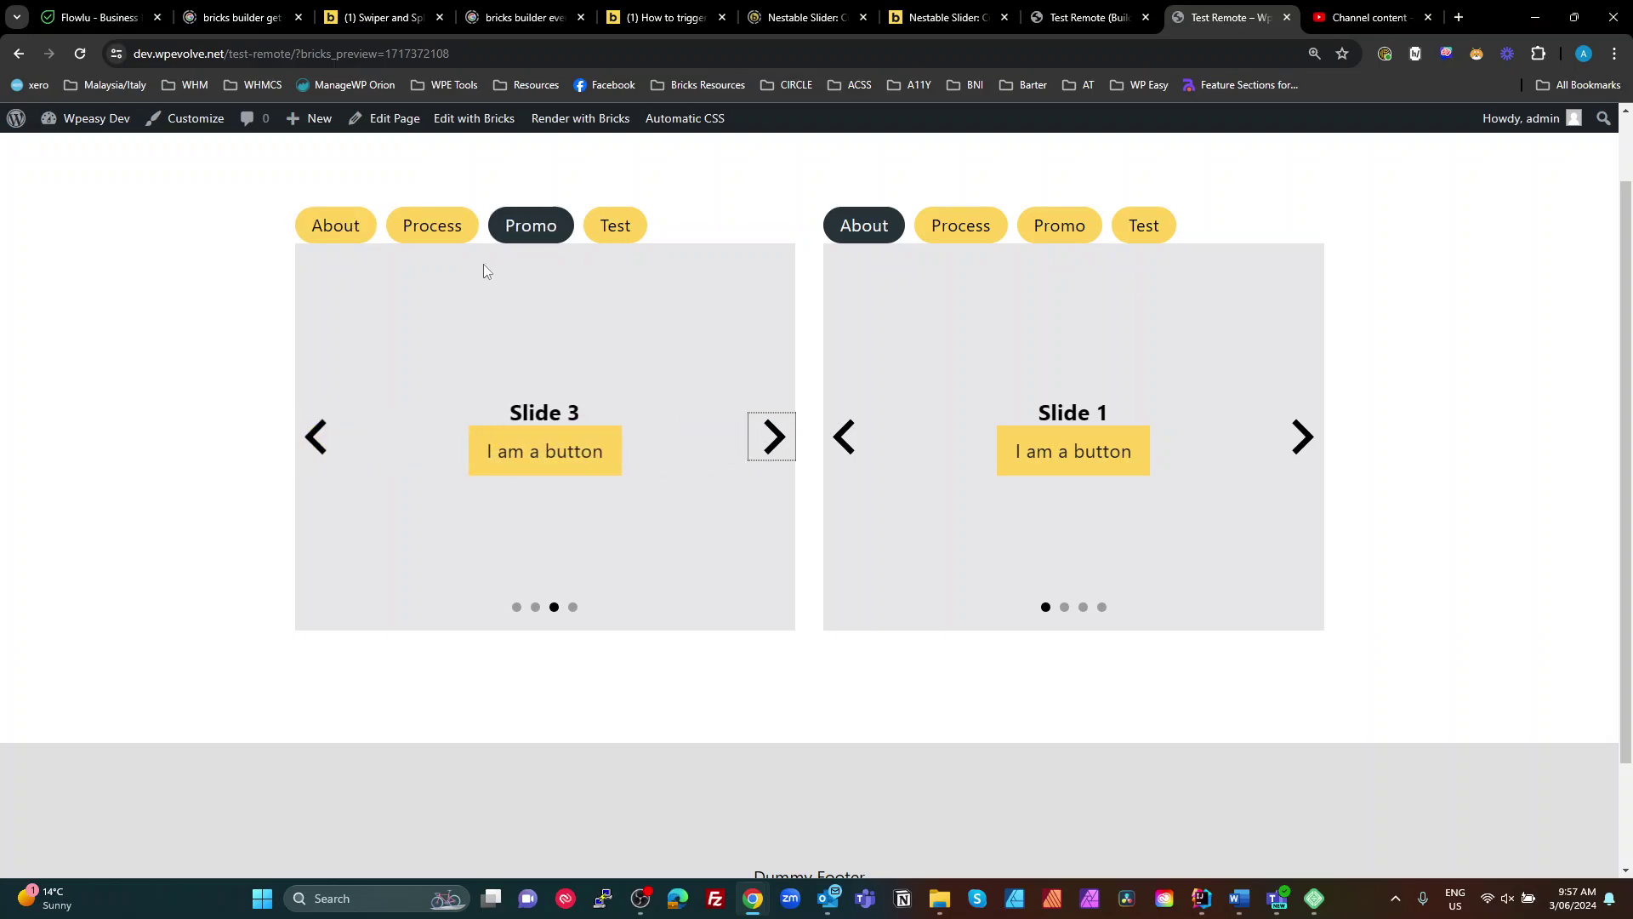
pyautogui.click(618, 230)
pyautogui.click(344, 225)
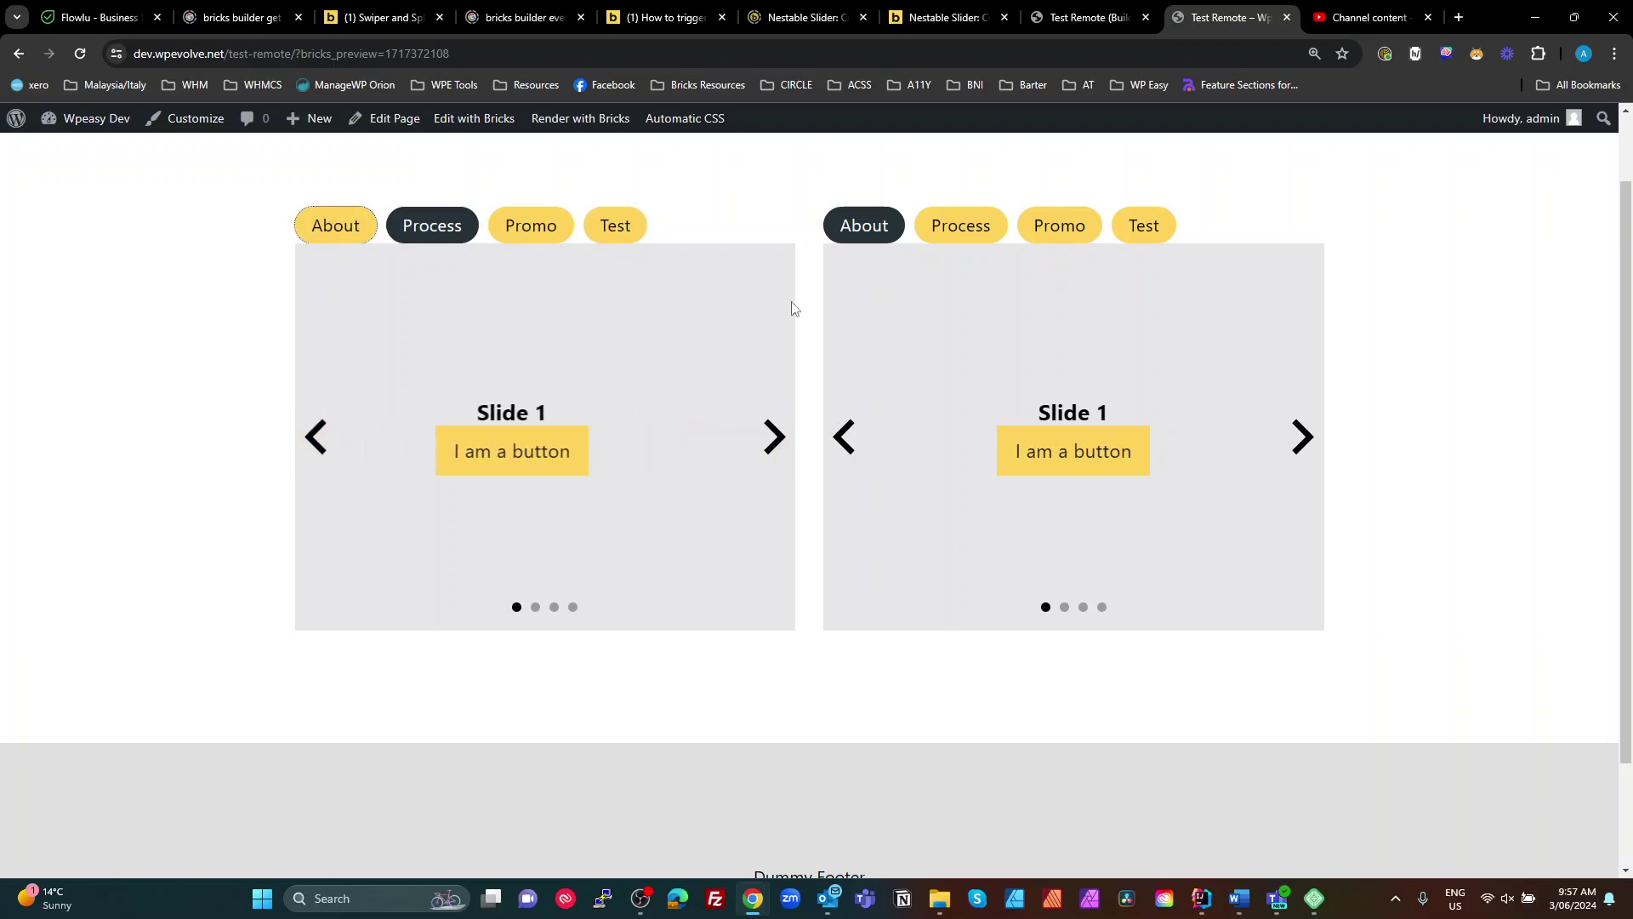
# Step: Step the right slider through Slide 3, Test and Slide 1, then return to the builder
pyautogui.click(1313, 439)
pyautogui.click(1301, 437)
pyautogui.click(1140, 229)
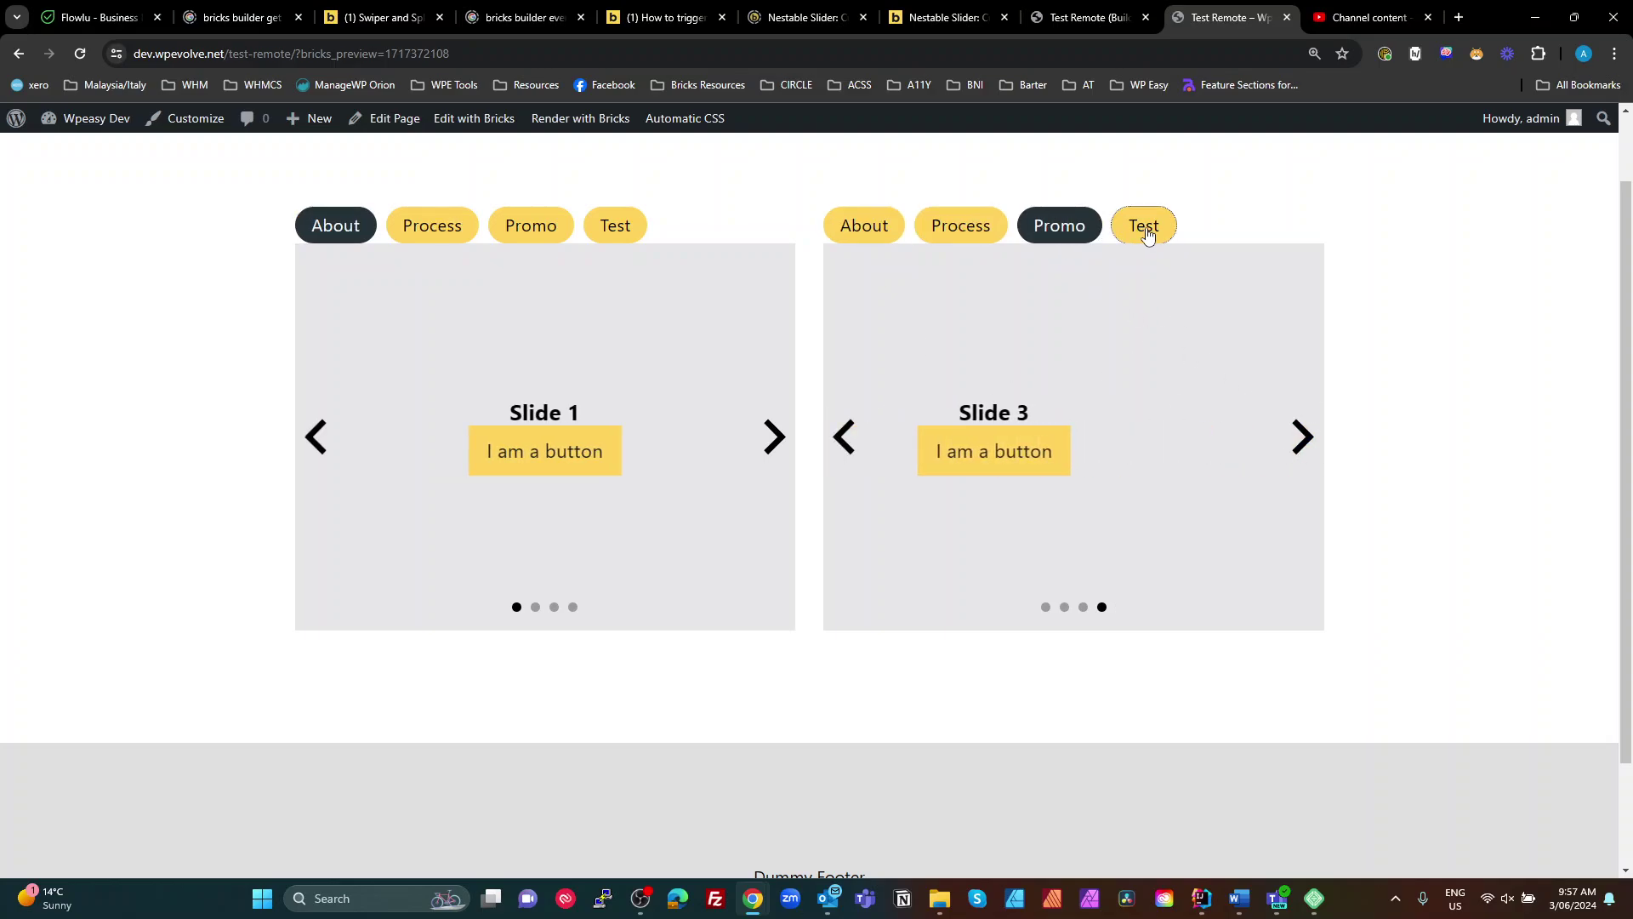
pyautogui.click(871, 224)
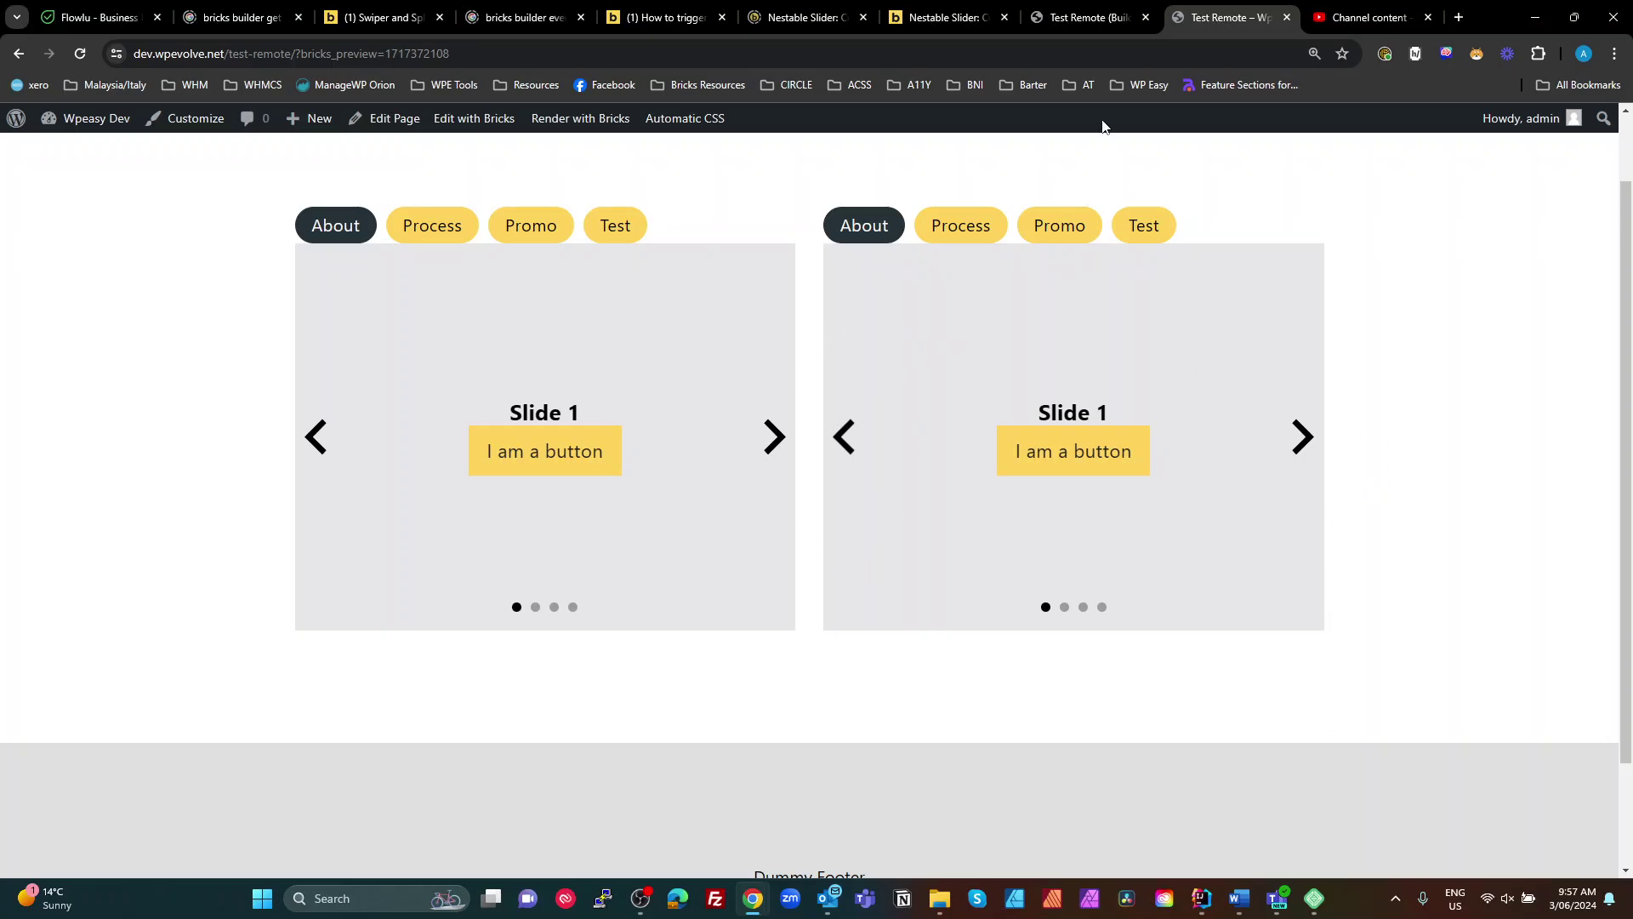
pyautogui.click(1063, 17)
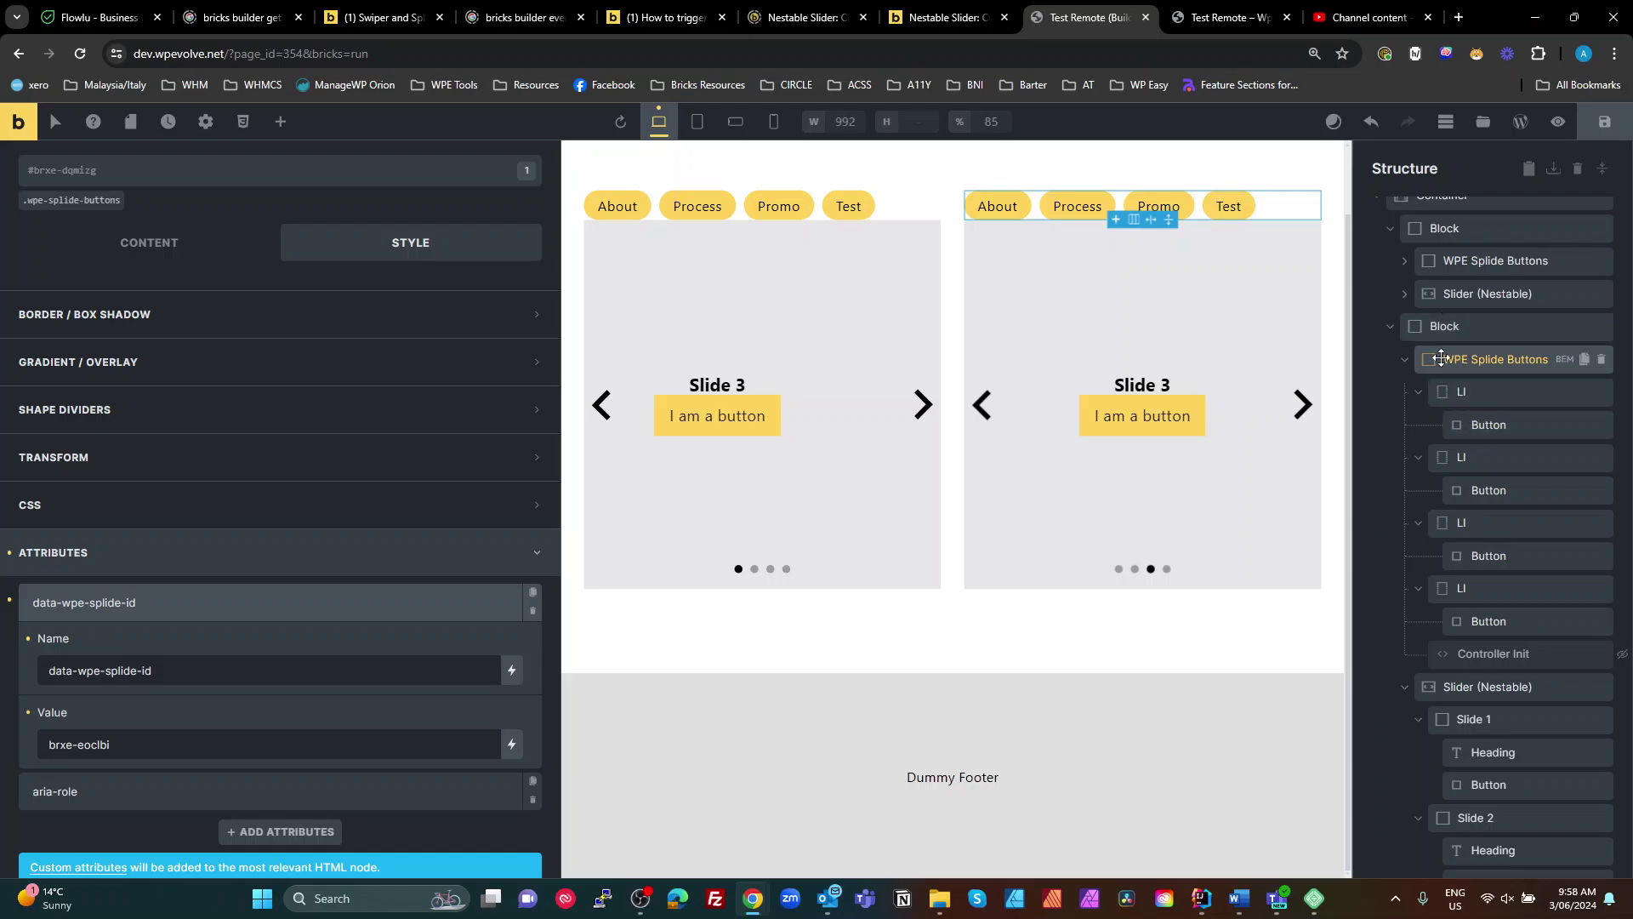
# Step: Select Controller Init and scroll through its script code in the Content tab
pyautogui.click(1460, 655)
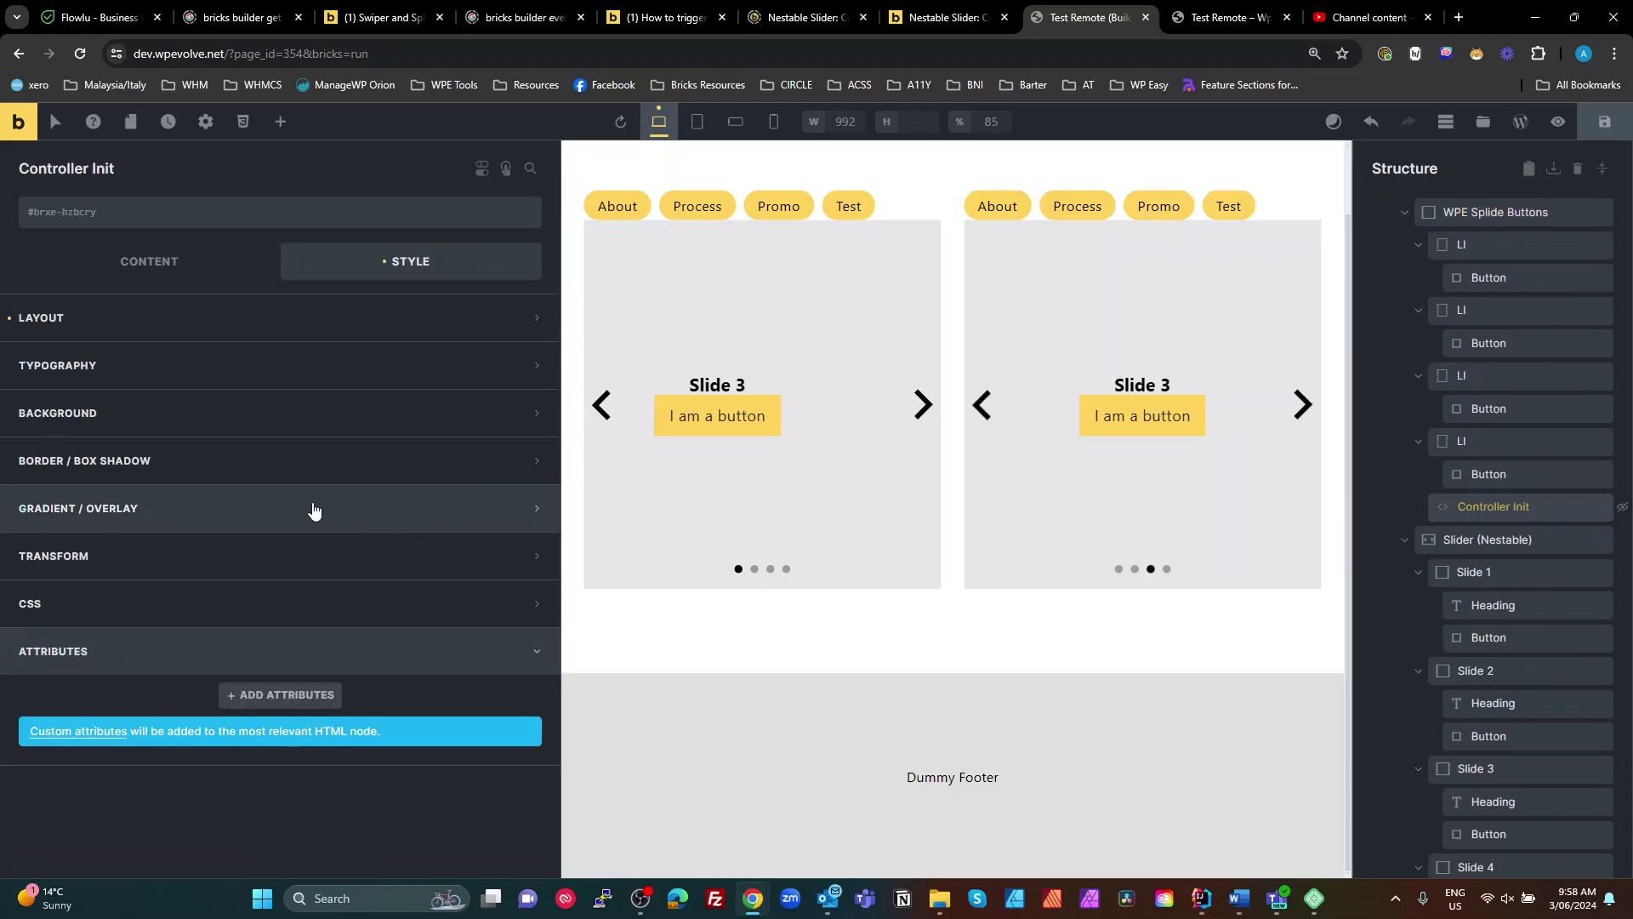
pyautogui.click(152, 274)
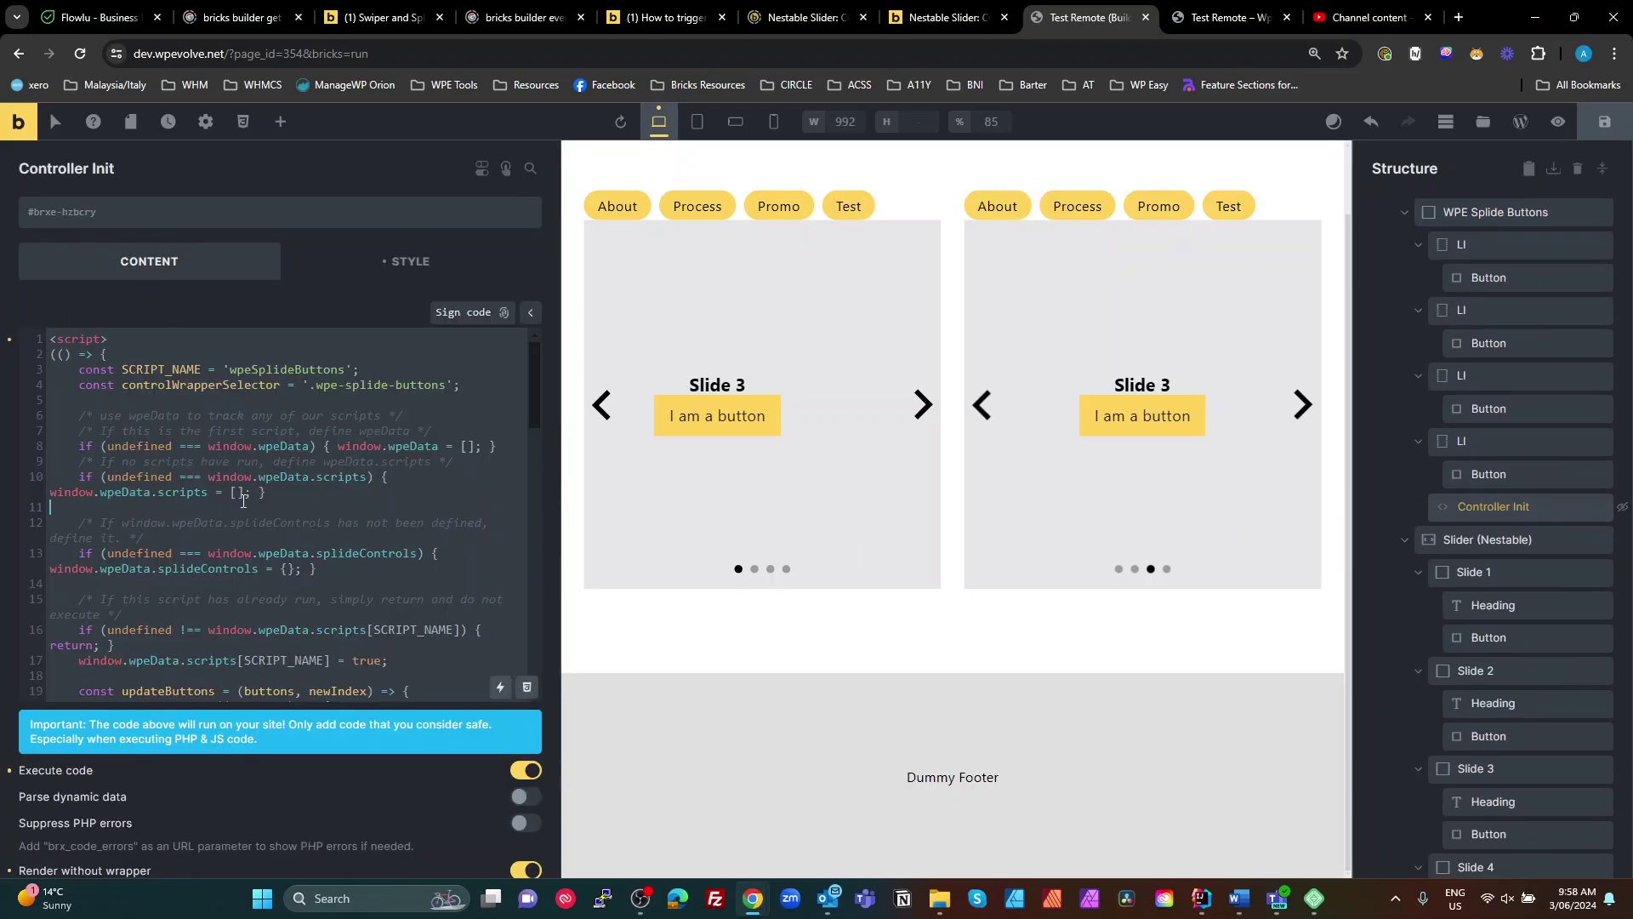
pyautogui.scroll(-12, 239, 498)
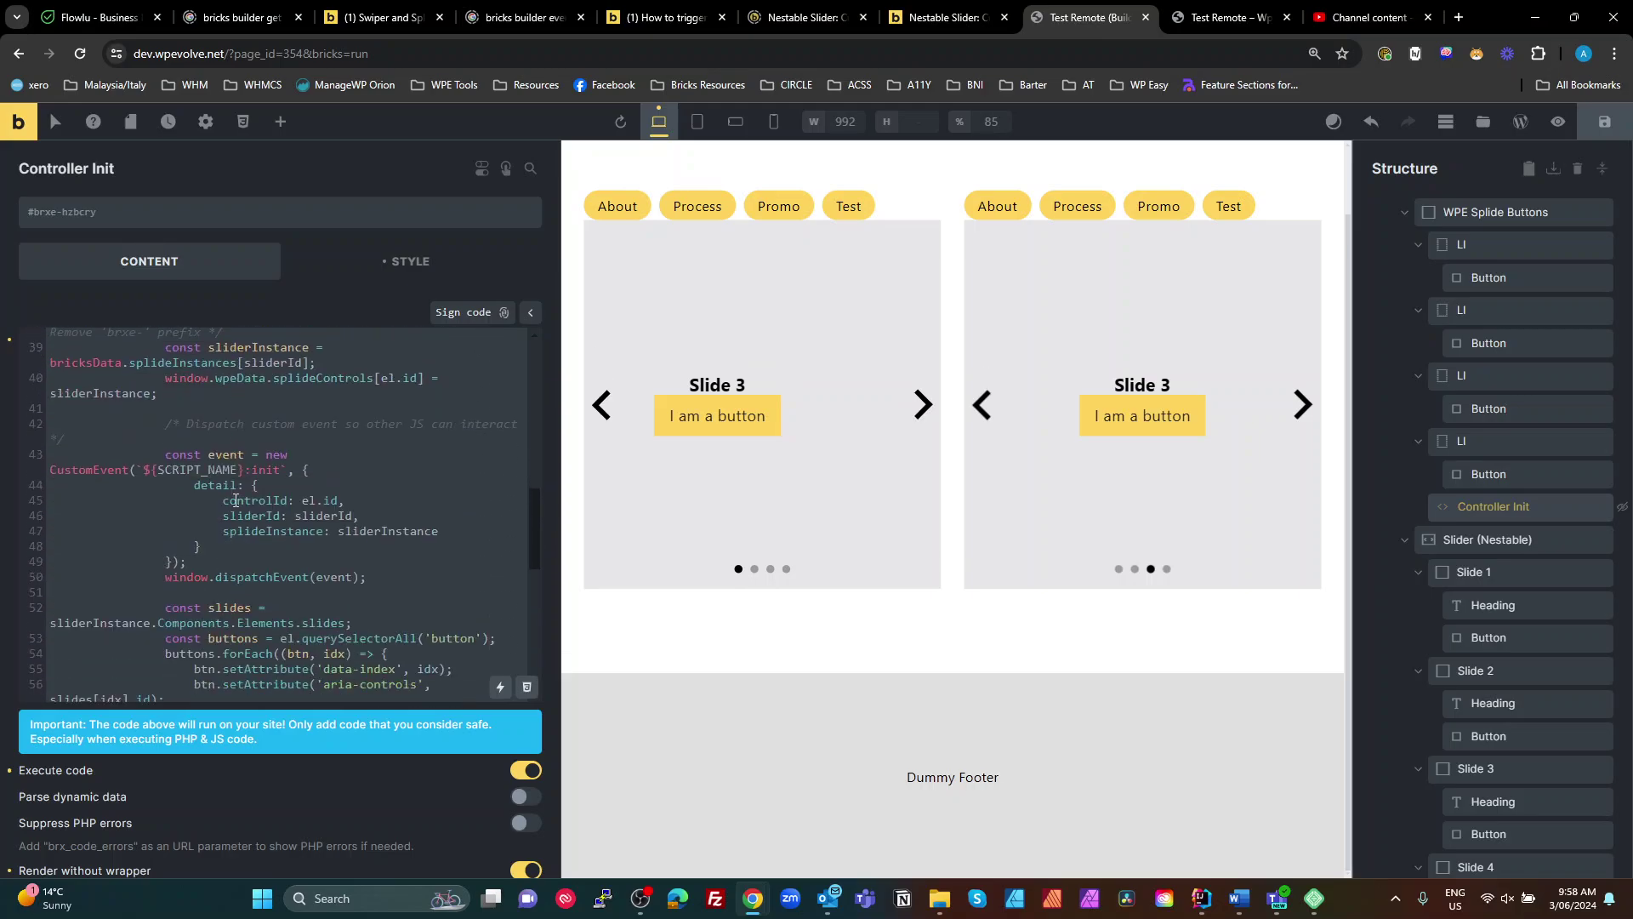
pyautogui.scroll(-3, 236, 509)
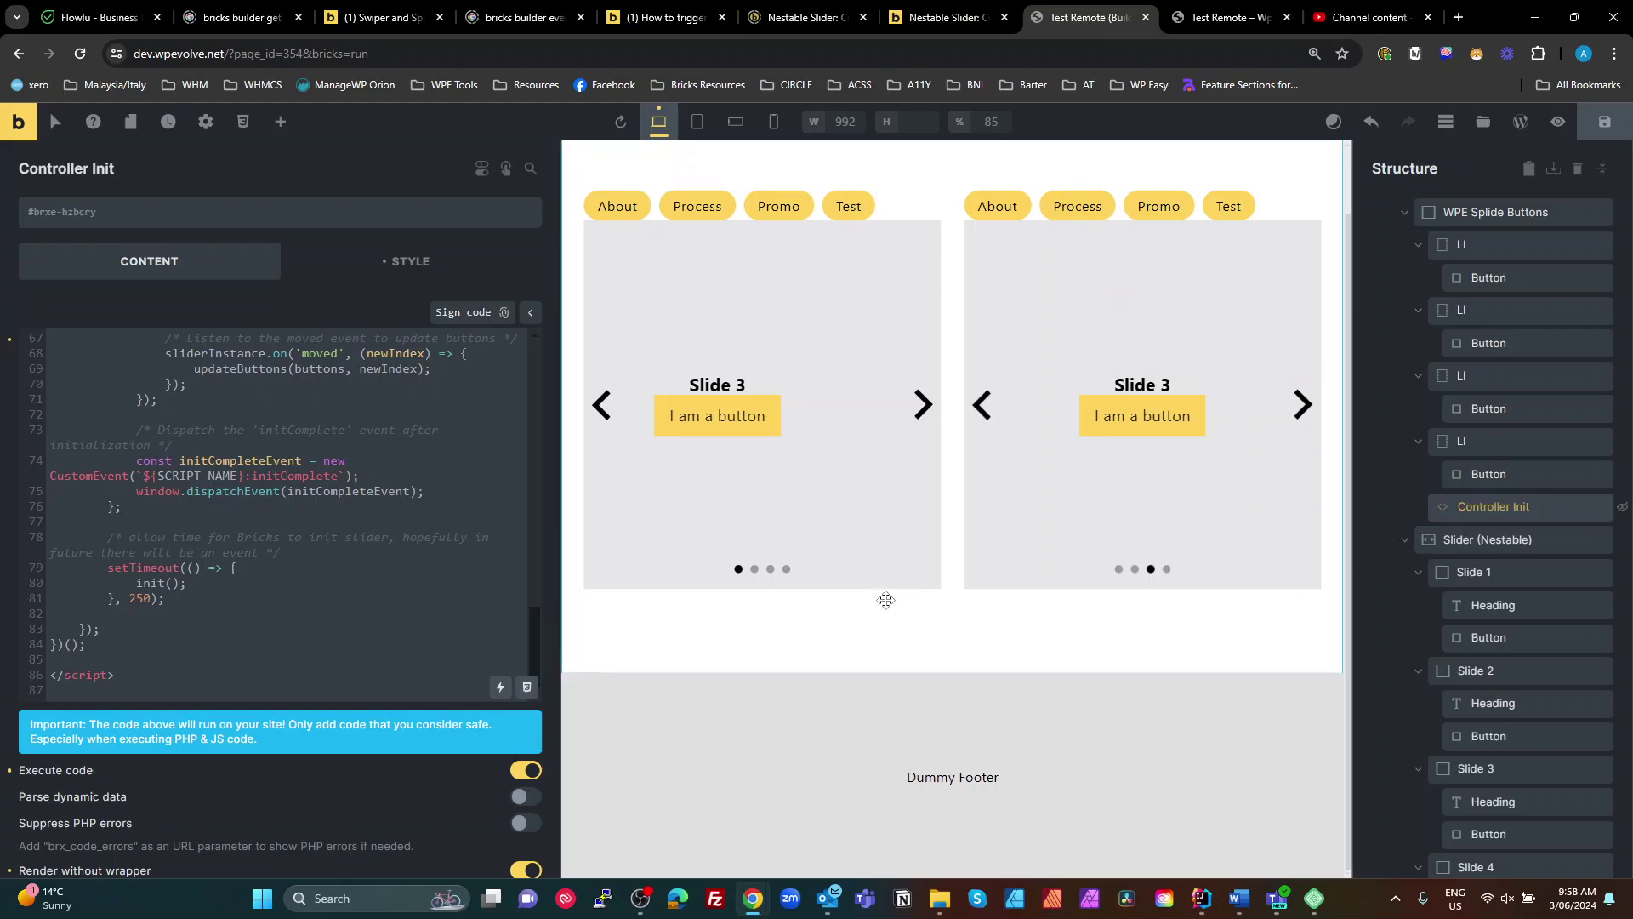
pyautogui.scroll(15, 278, 538)
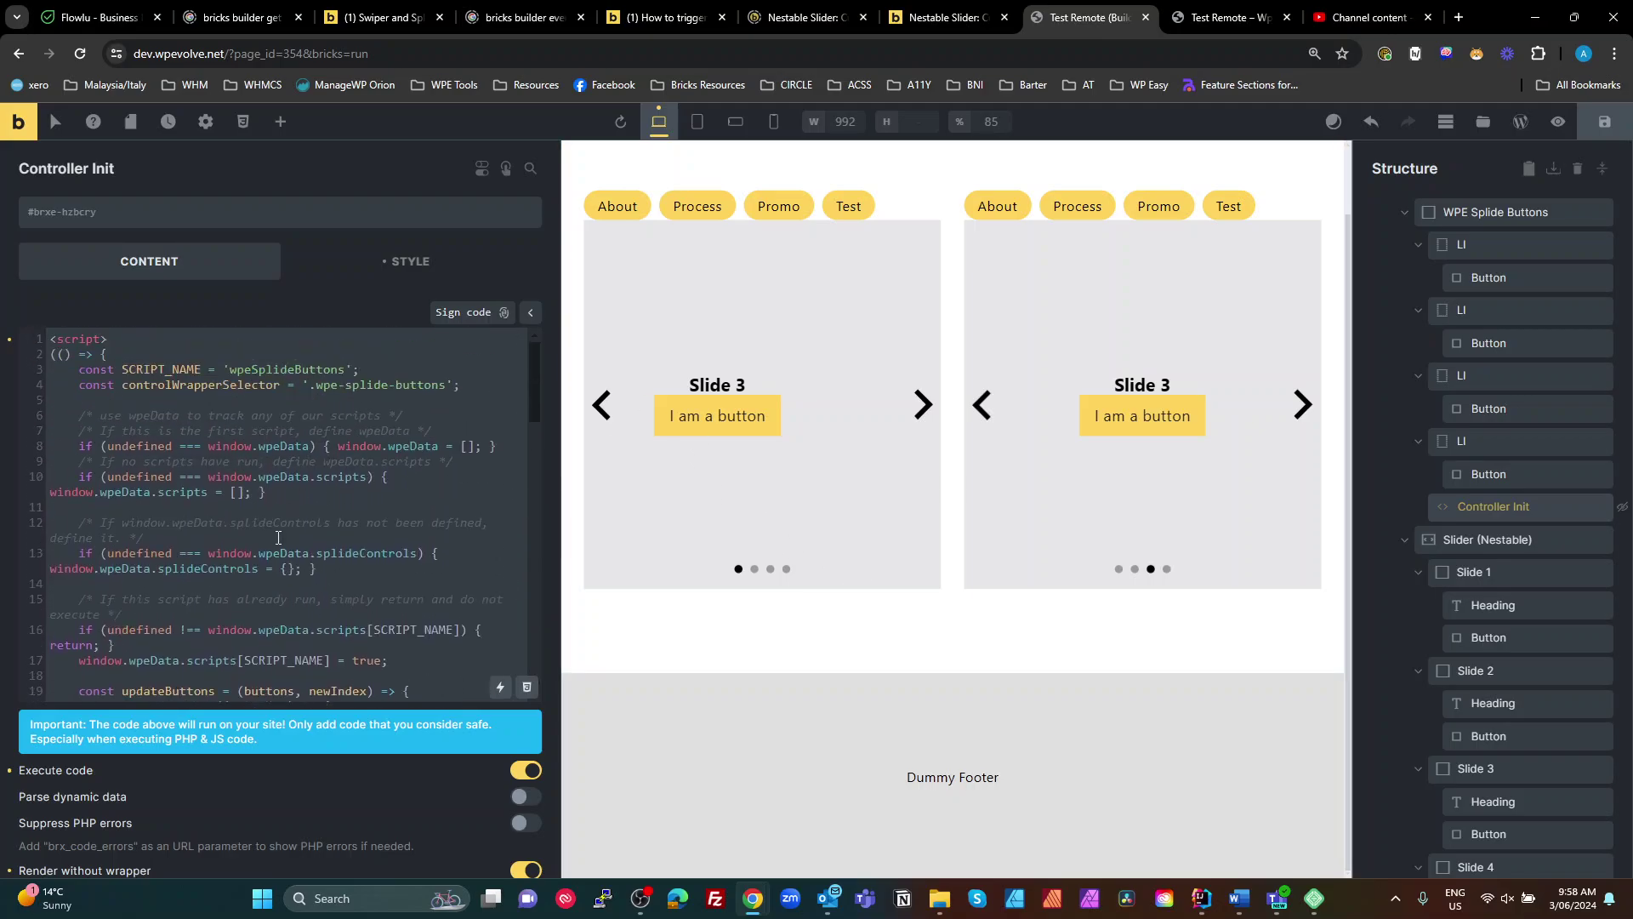
pyautogui.scroll(-15, 278, 538)
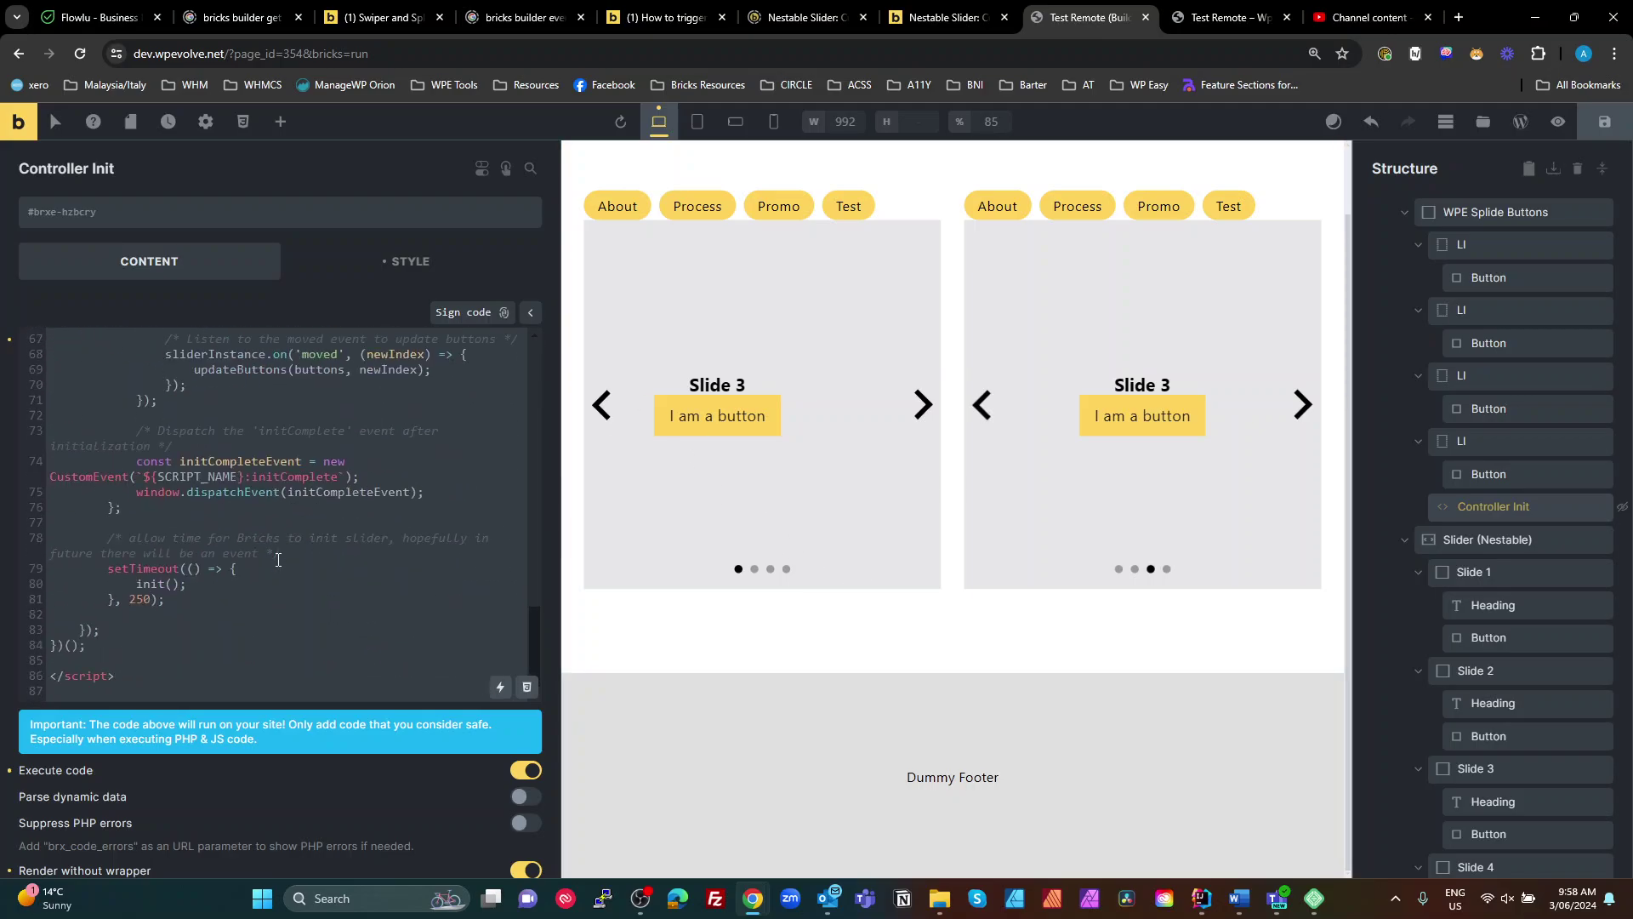